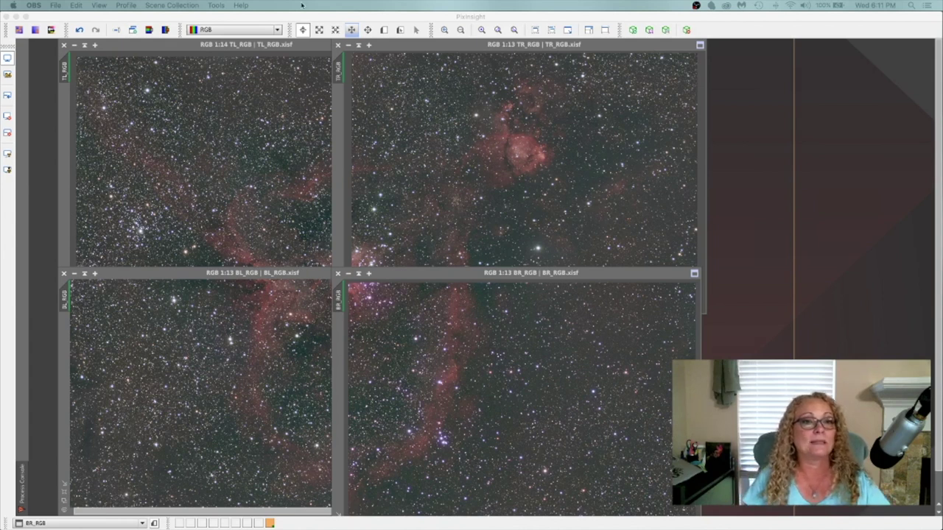
Step: Iconize BL_RGB and BR_RGB, then slide TR_RGB right beside TL_RGB
click(85, 274)
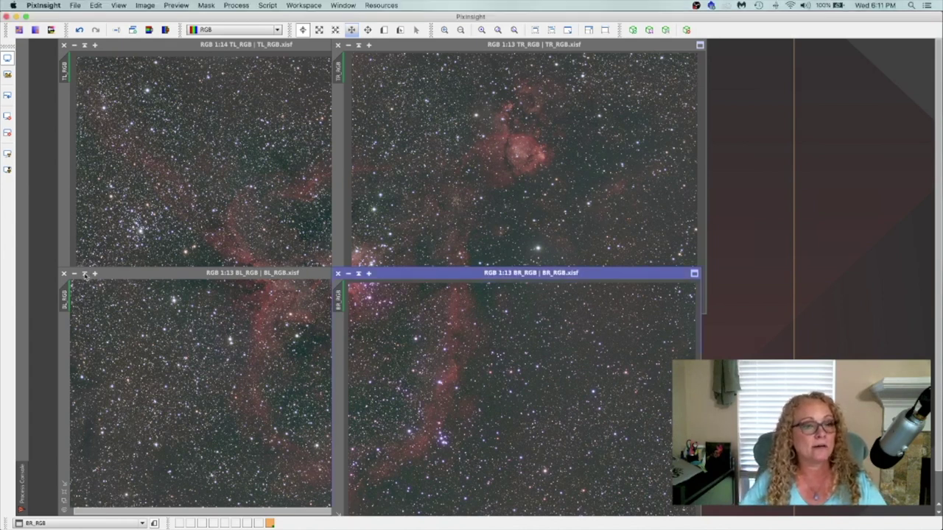
click(84, 273)
click(358, 274)
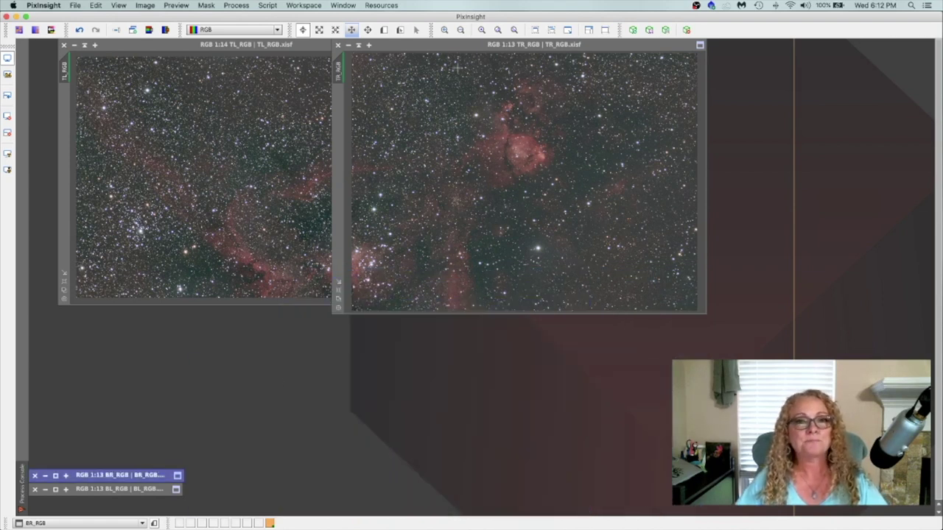
drag(456, 45, 534, 48)
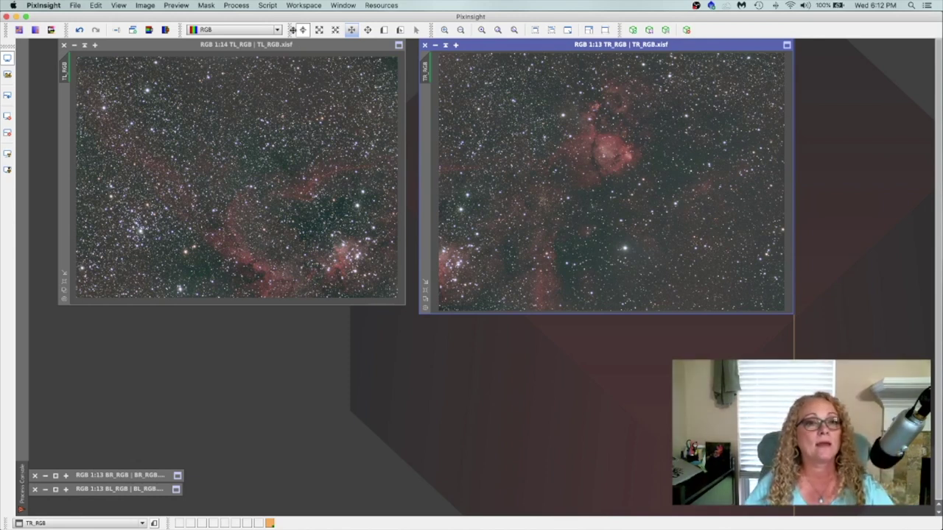
click(236, 6)
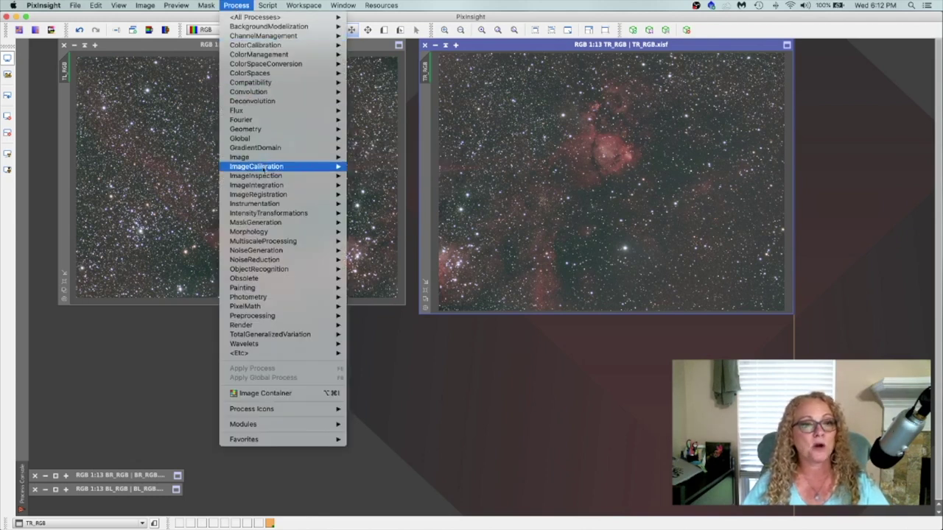
Step: Open StarAlignment and set TL_RGB as the reference image
mouse_move(274, 204)
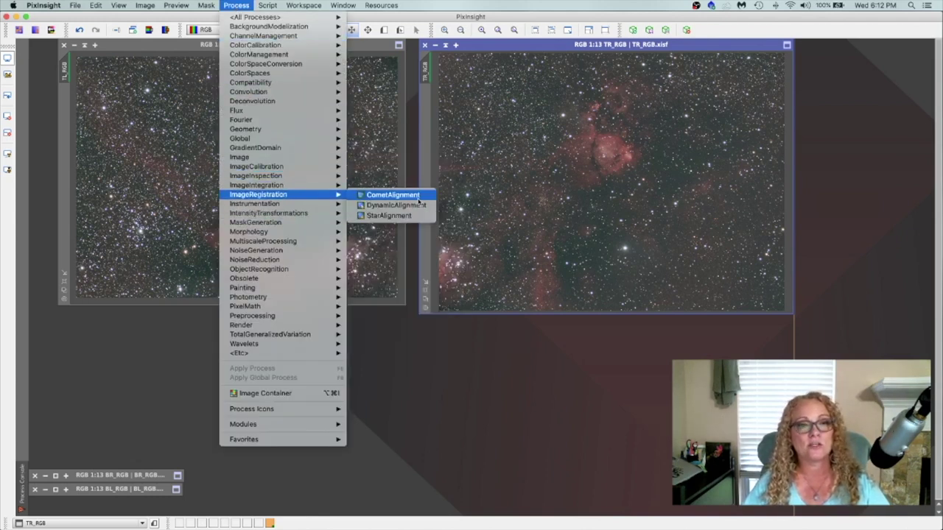
click(394, 215)
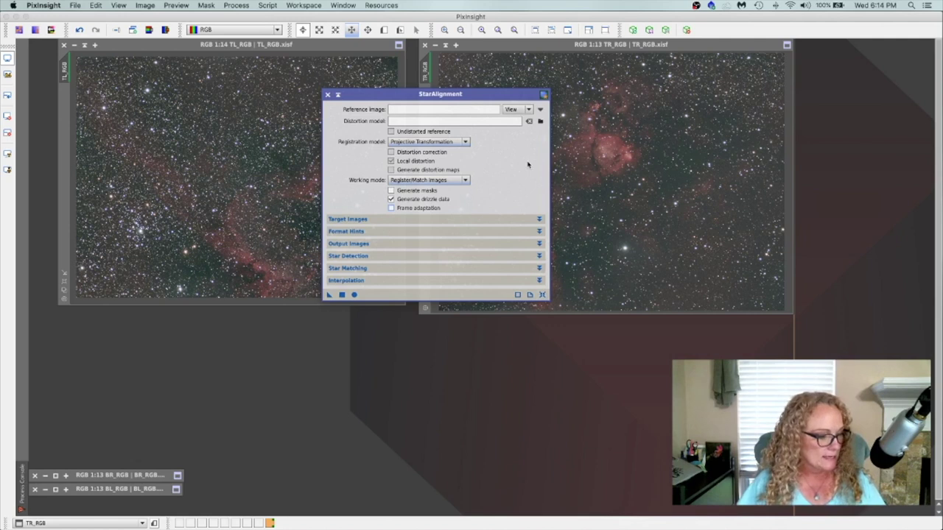
click(540, 109)
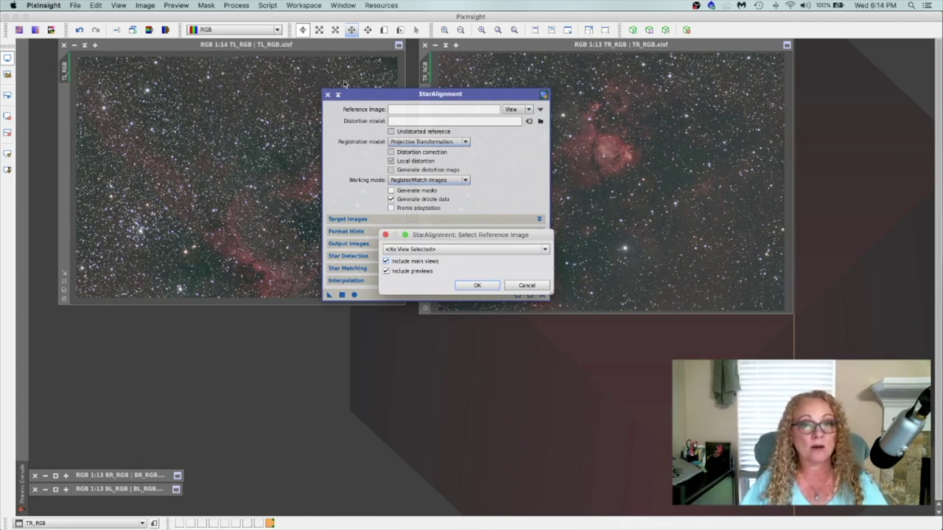
click(438, 251)
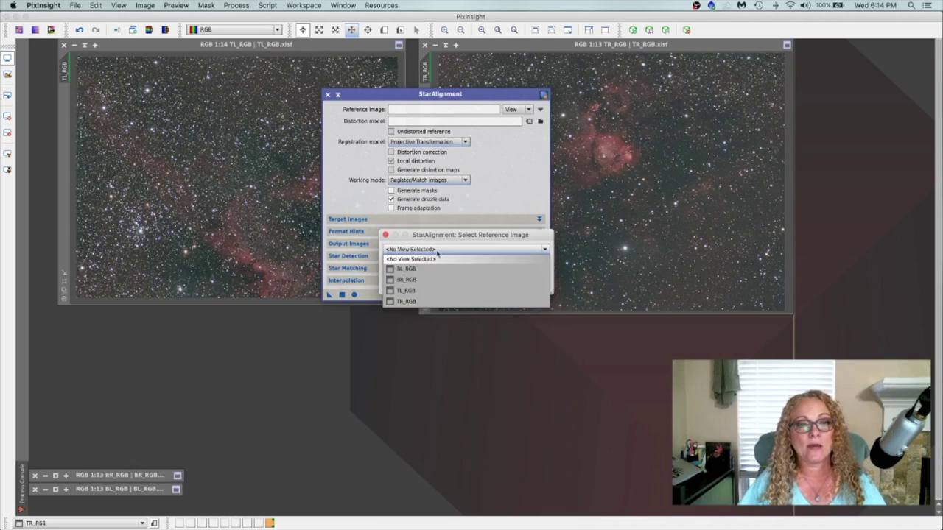
click(413, 290)
click(477, 286)
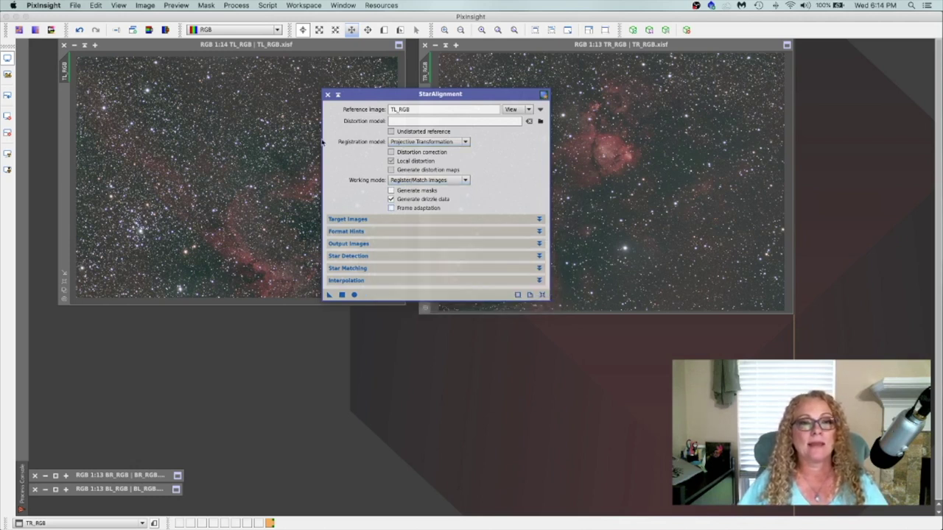
Step: Use Thin Plate Splines with distortion correction and Register/Union - Mosaic working mode
click(431, 142)
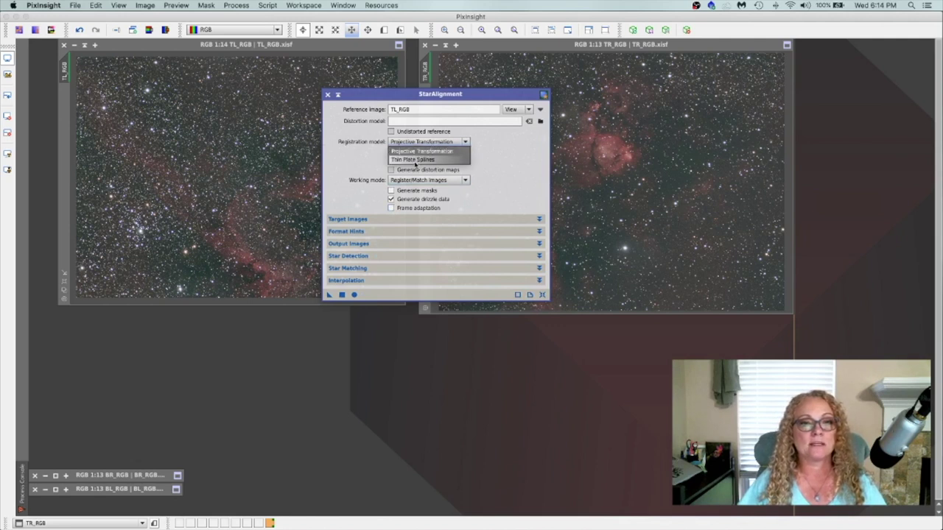
click(415, 161)
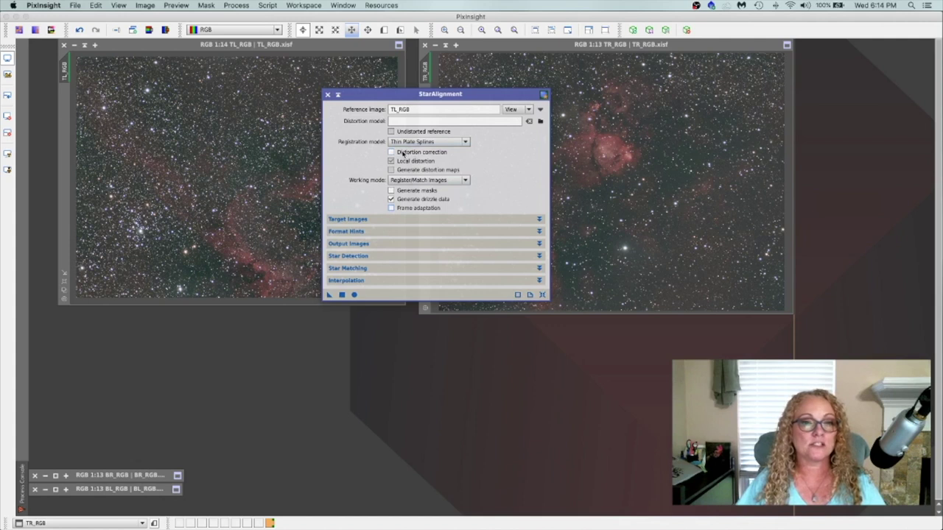
click(403, 153)
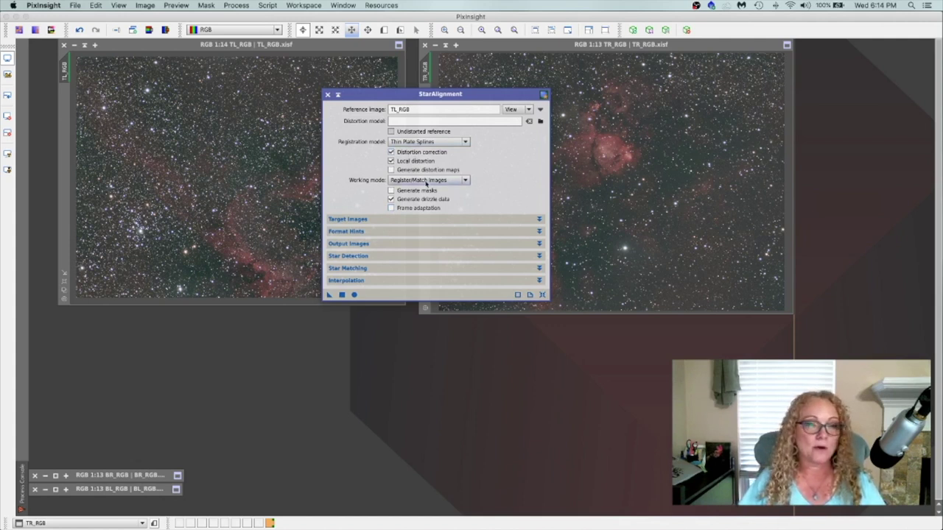
click(426, 181)
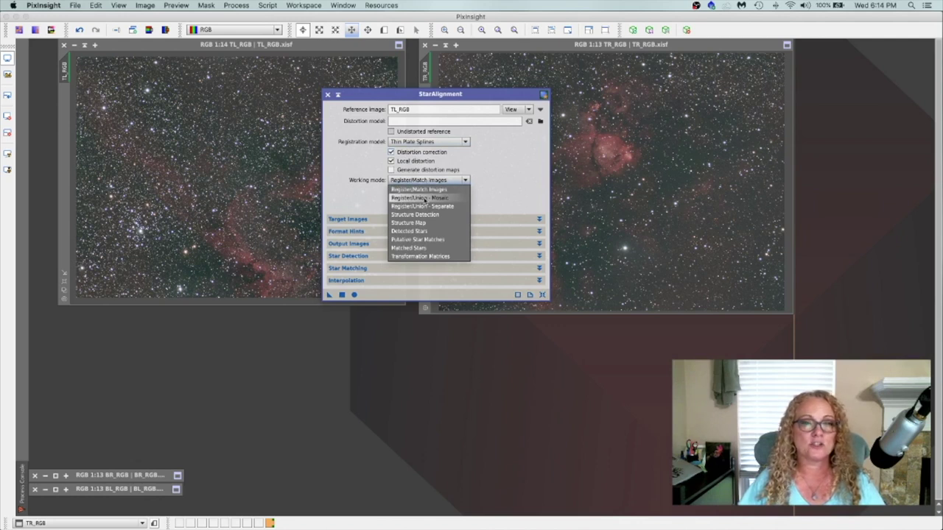
click(424, 198)
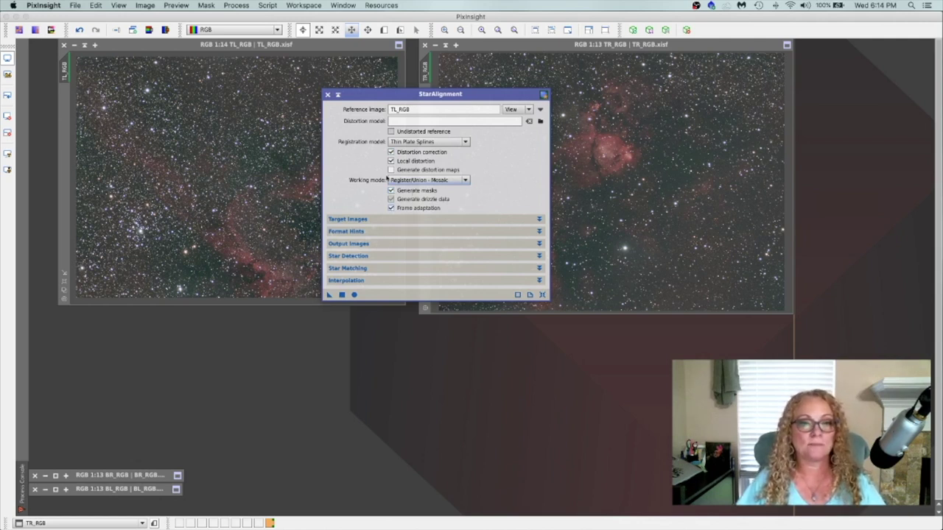
click(345, 220)
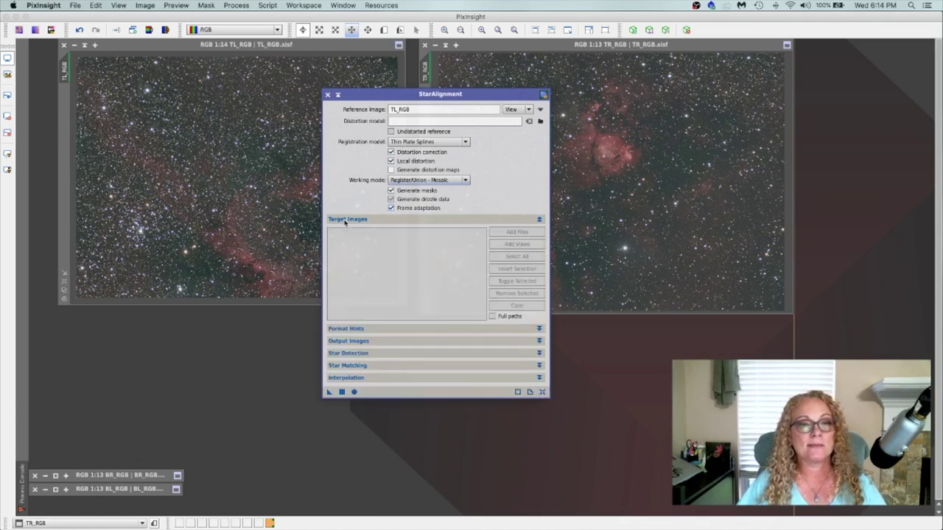
Step: Check the StarAlignment sections, set RANSAC tolerance to 8.00, and shift the panel left
click(345, 219)
click(344, 232)
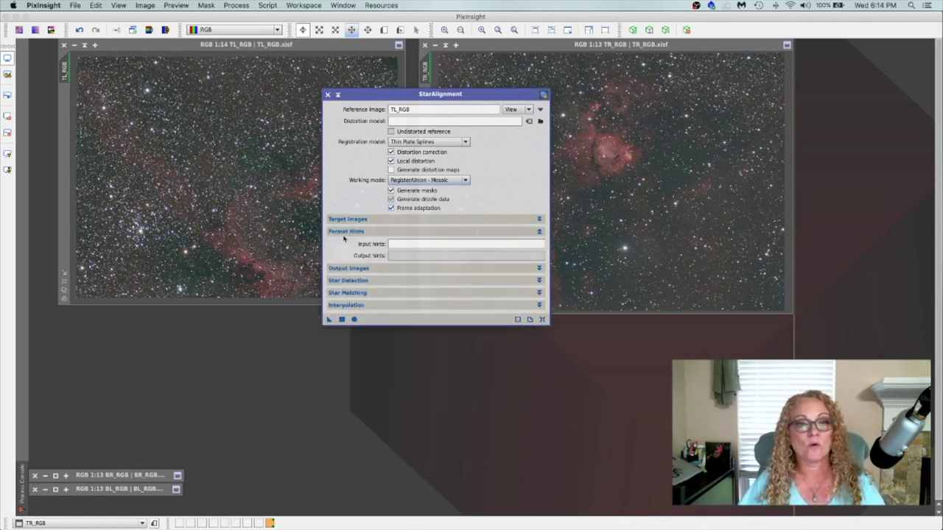
click(343, 232)
click(335, 243)
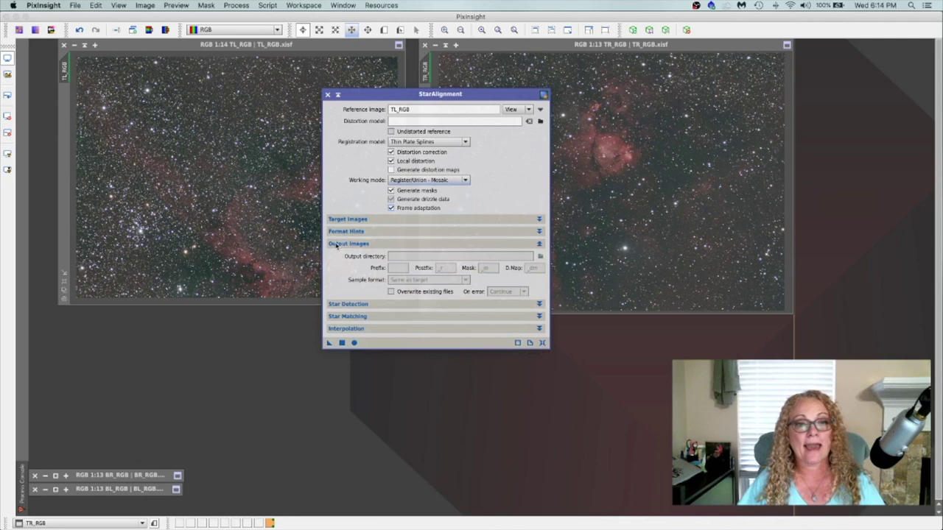
click(336, 244)
click(338, 256)
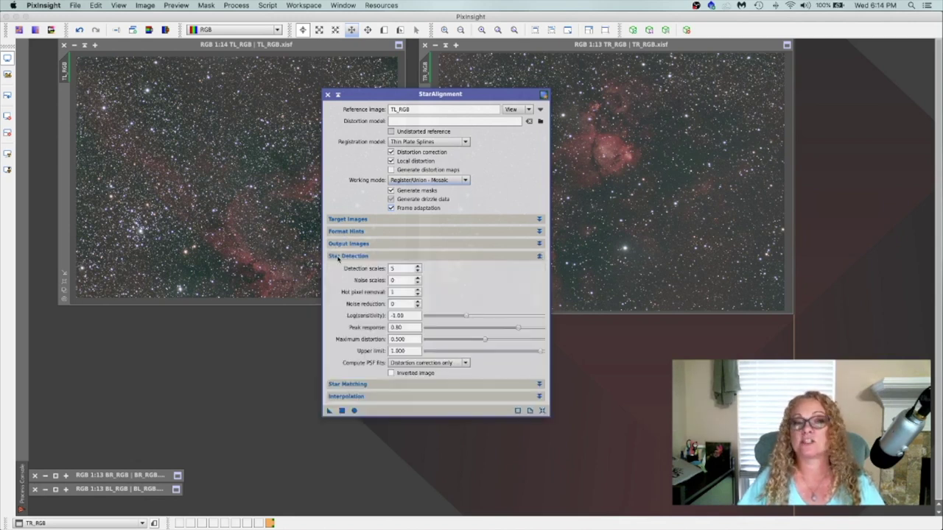
click(338, 256)
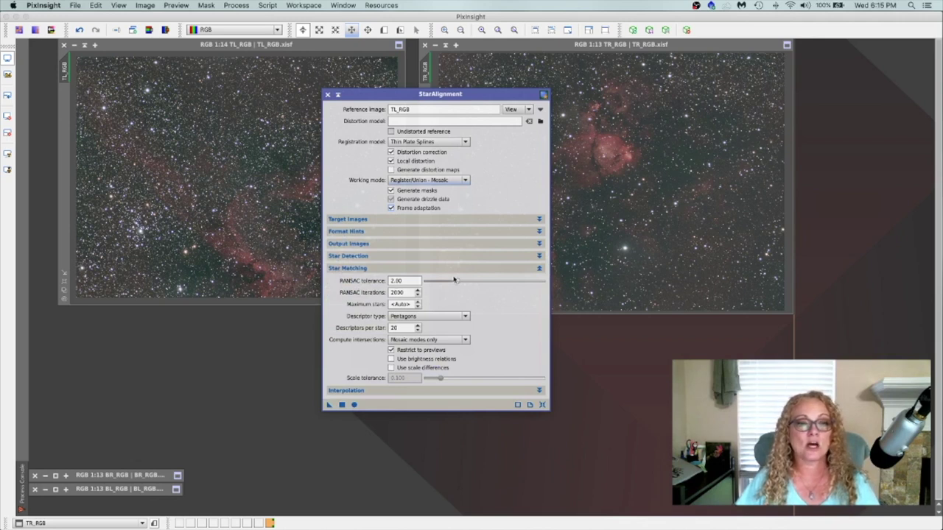
drag(457, 282, 551, 288)
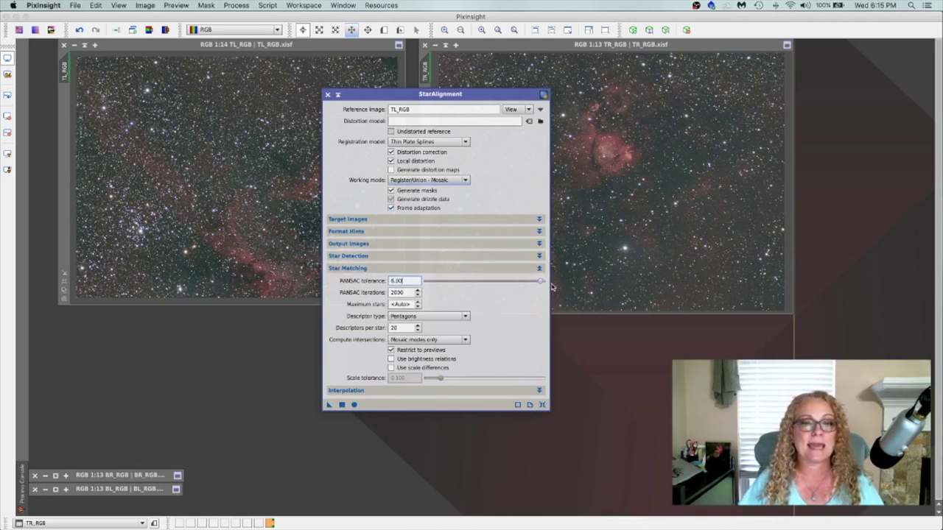
click(352, 270)
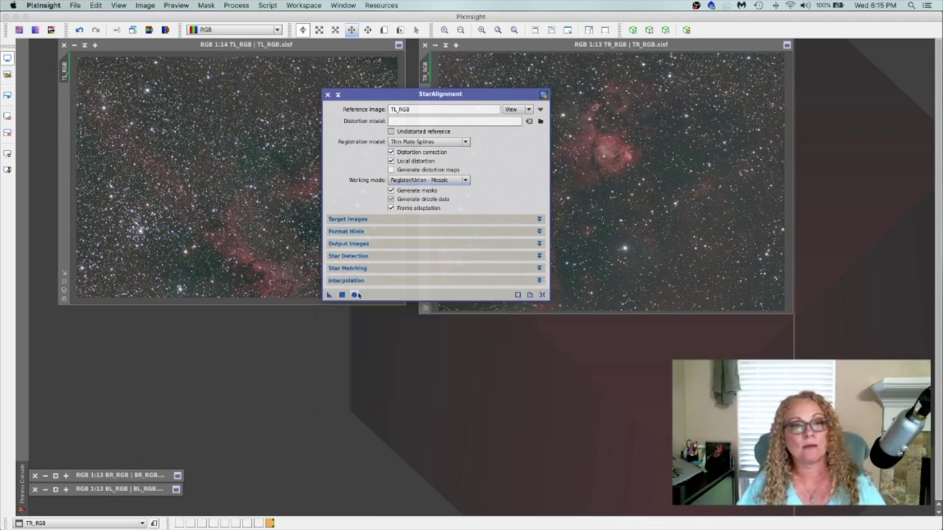
drag(398, 96, 227, 134)
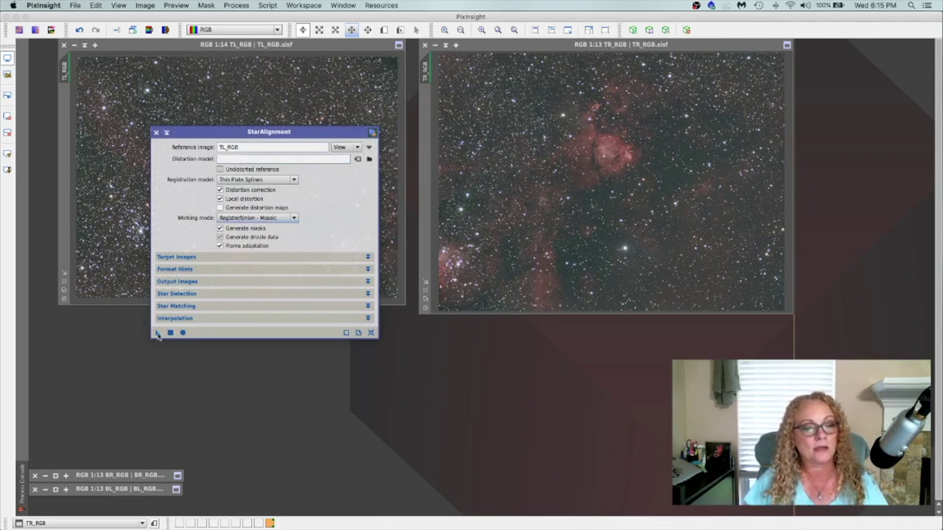
Step: Apply StarAlignment to TR_RGB, creating TR_RGB_mosaic and its register mask, and iconize the dialog
drag(158, 336, 606, 155)
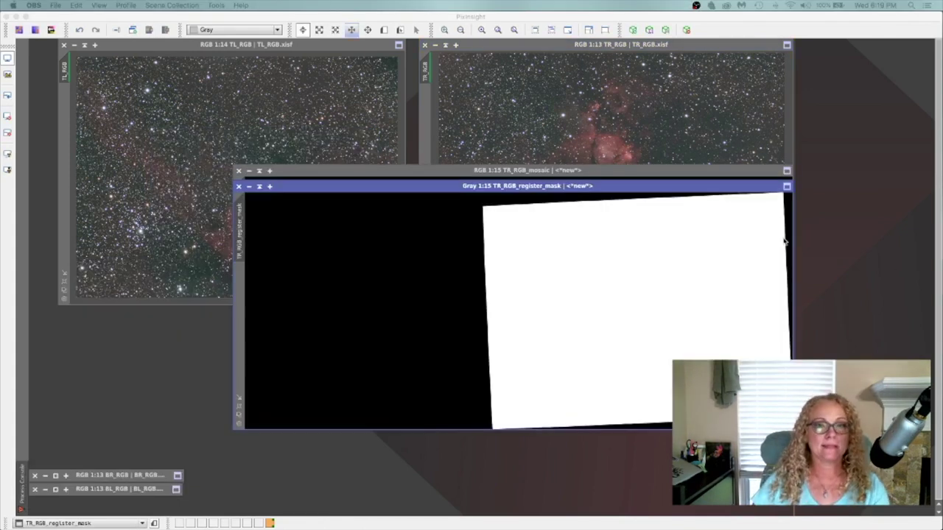
drag(381, 193, 310, 219)
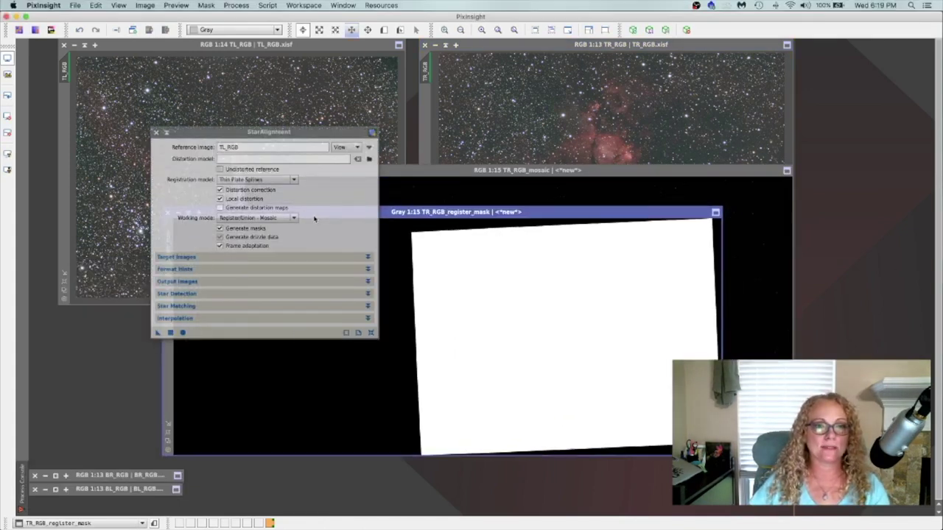
click(167, 134)
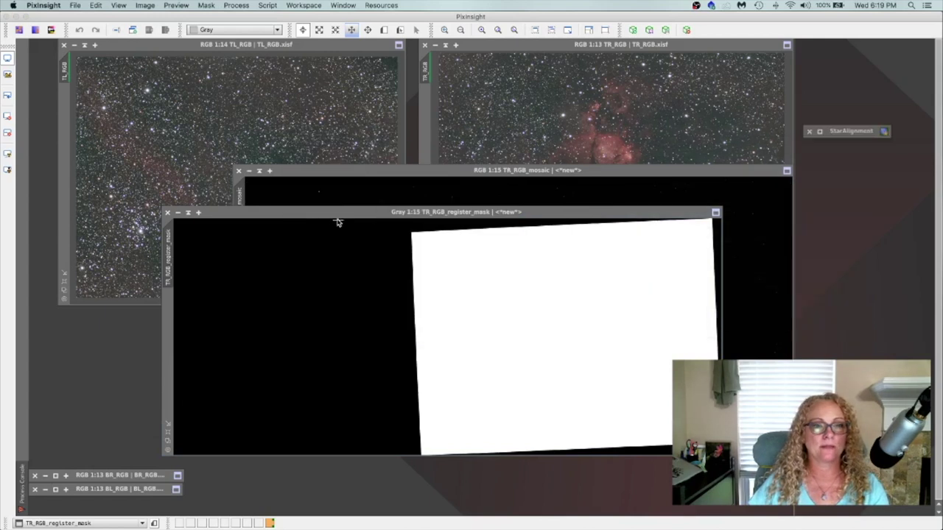
drag(343, 215, 308, 104)
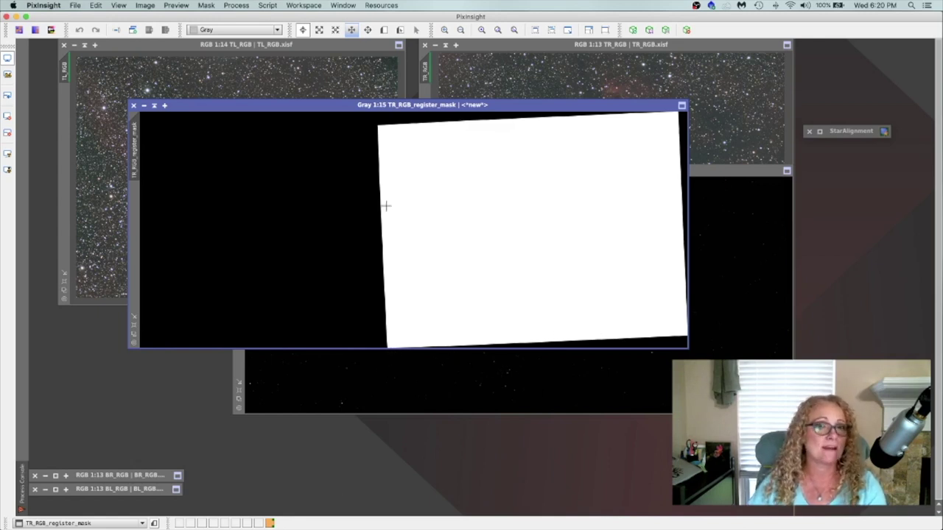
Step: Park the shaded mask at top right and STF auto-stretch TR_RGB_mosaic
click(154, 106)
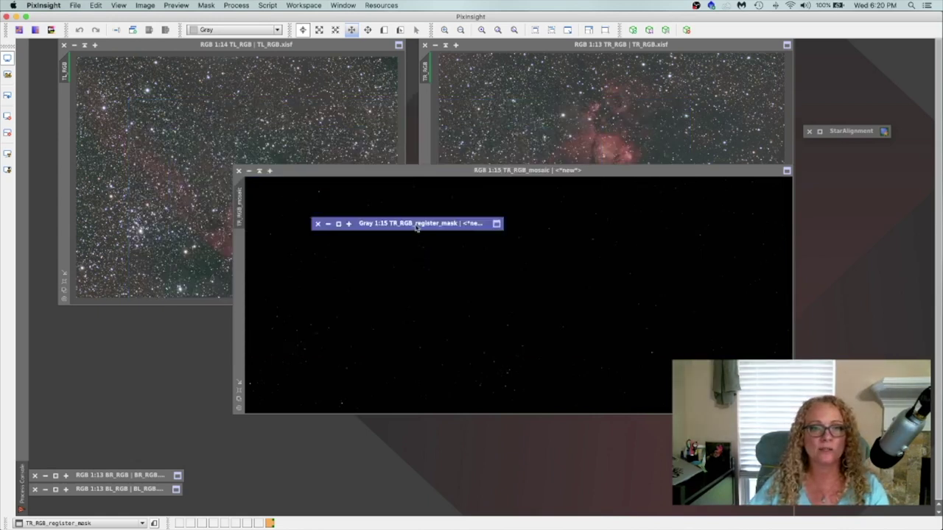
mouse_move(416, 227)
mouse_down()
mouse_move(718, 88)
mouse_move(830, 67)
mouse_move(848, 51)
mouse_up()
drag(559, 175, 419, 170)
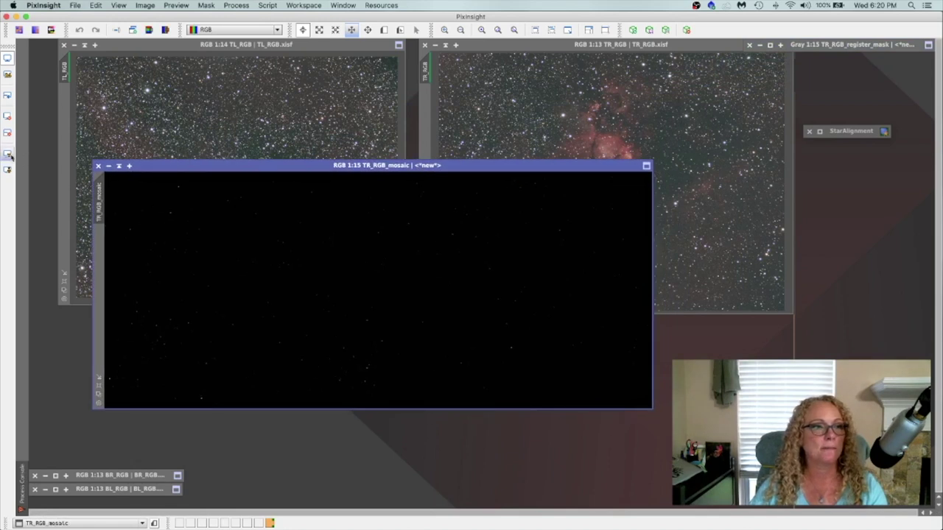
key(super+a)
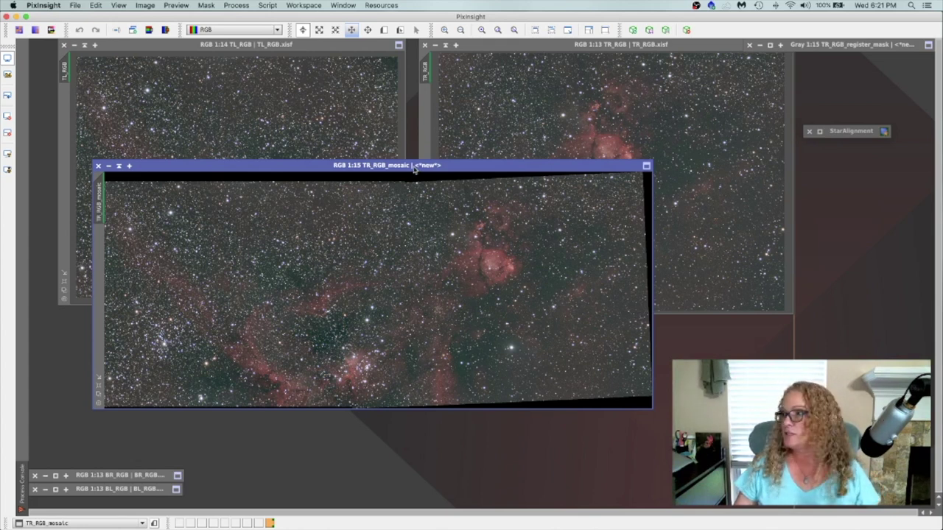
drag(414, 169, 496, 144)
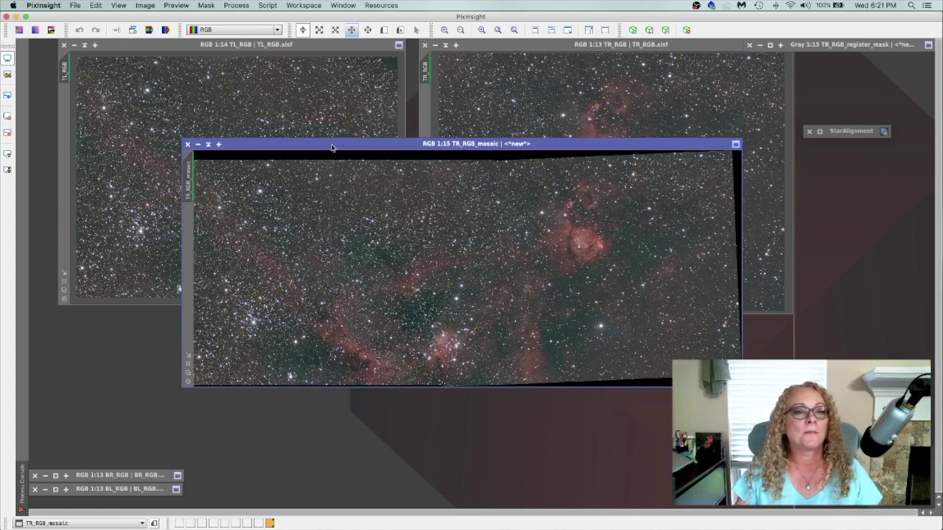
drag(331, 148, 323, 187)
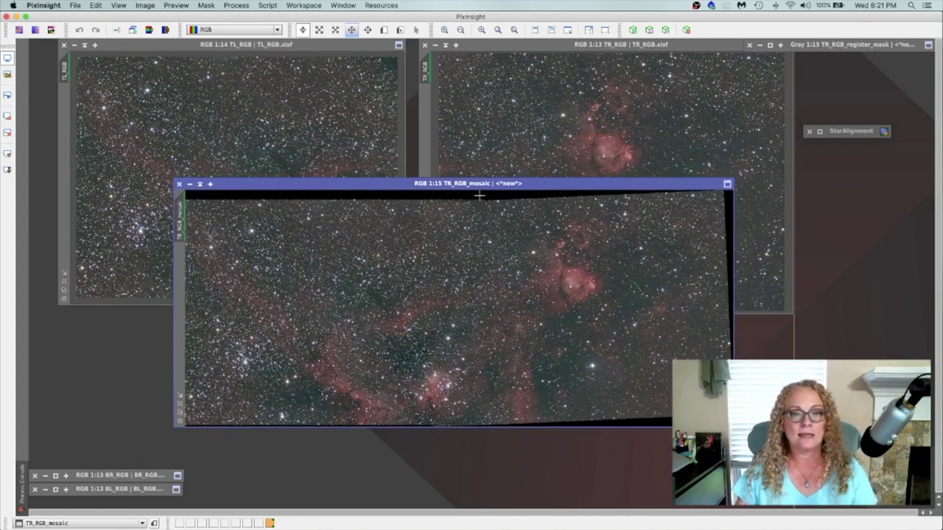
Step: Change the mosaic identifier's leading TR to TOP, giving TOP_RGB_mosaicT
right_click(189, 227)
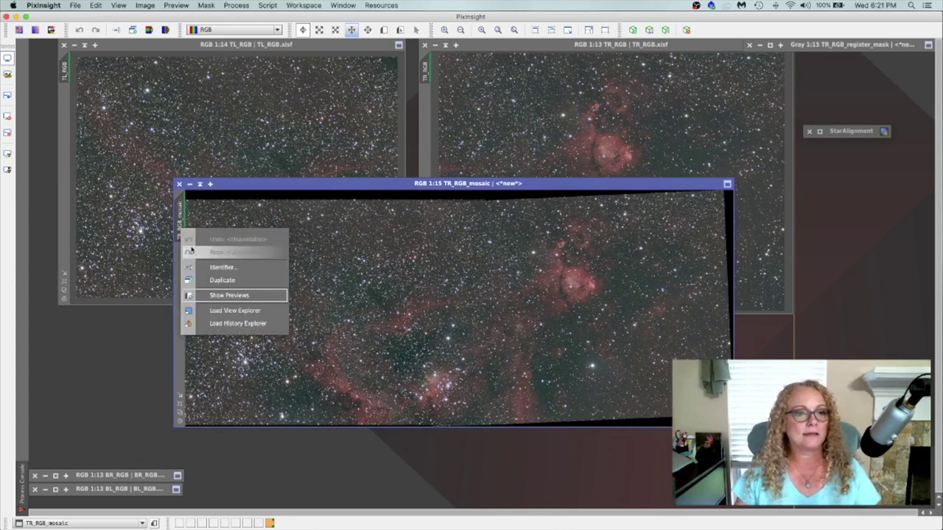
click(222, 268)
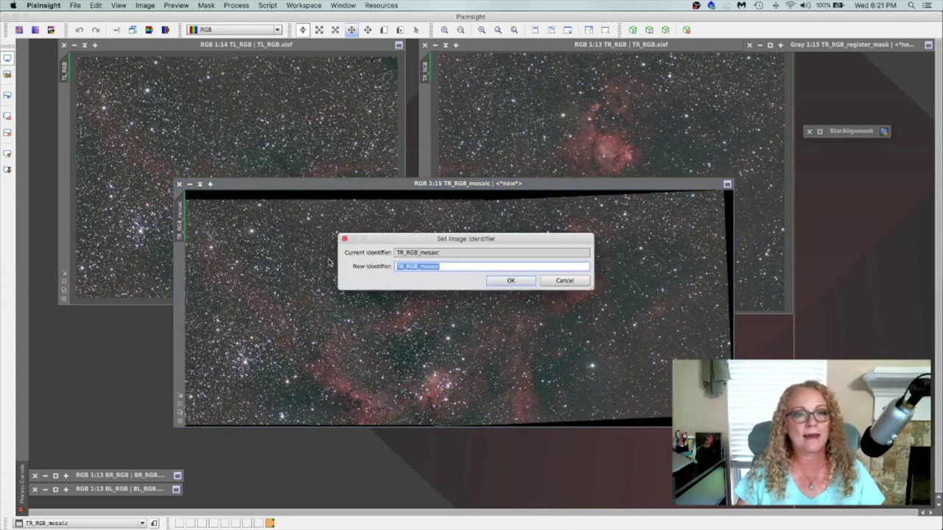
click(402, 269)
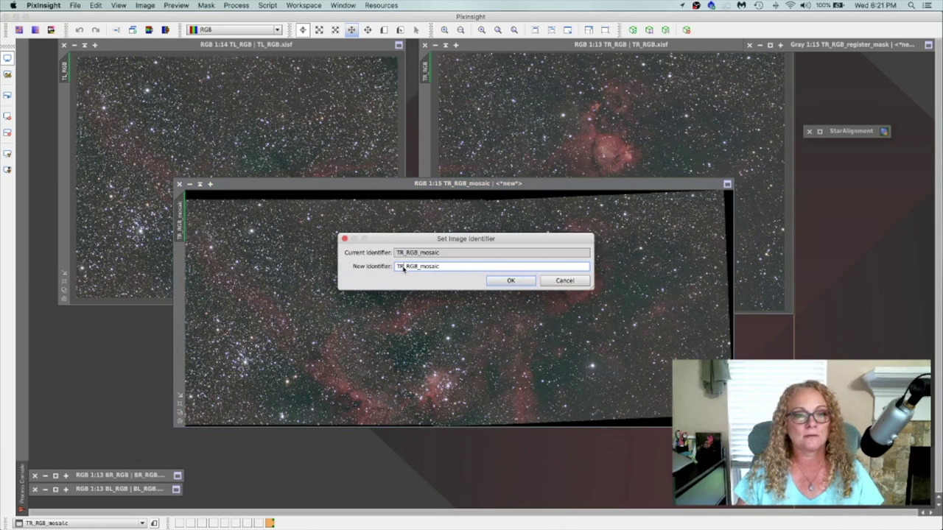
drag(403, 269, 385, 270)
text(TOP)
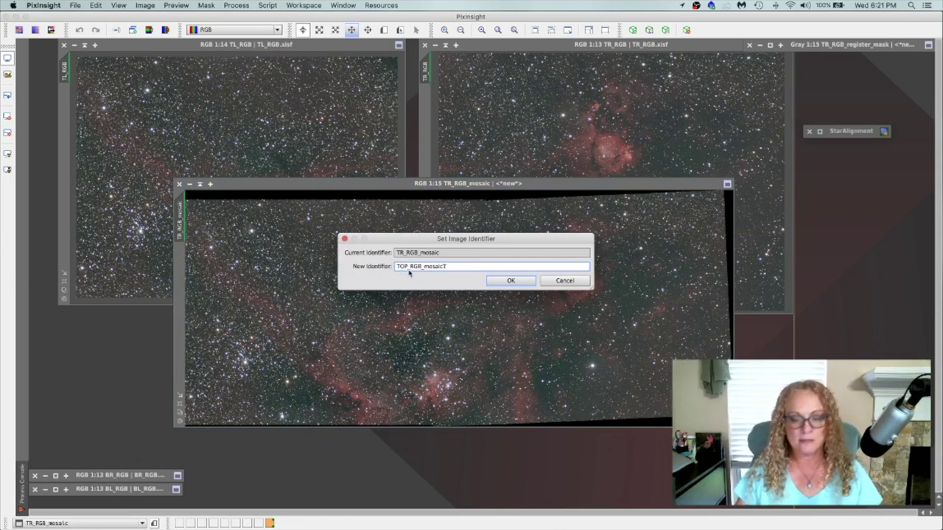
click(519, 287)
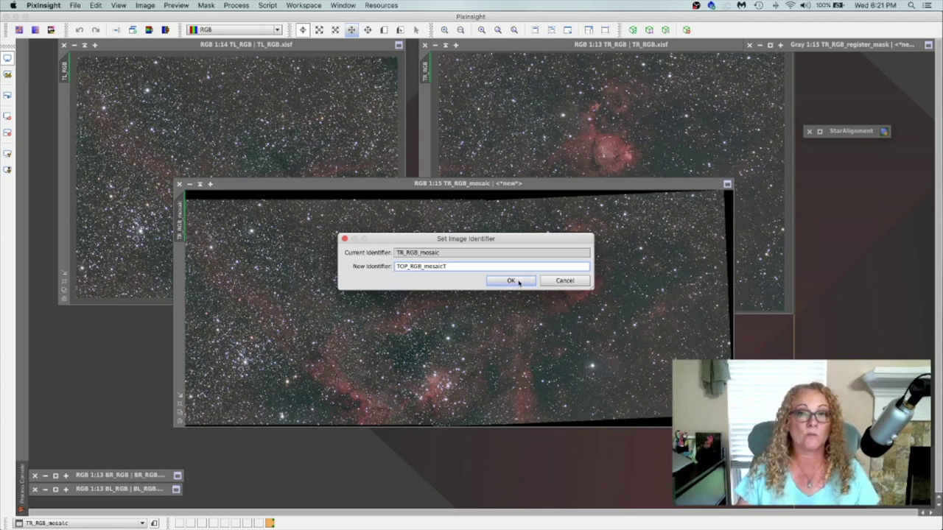
click(519, 283)
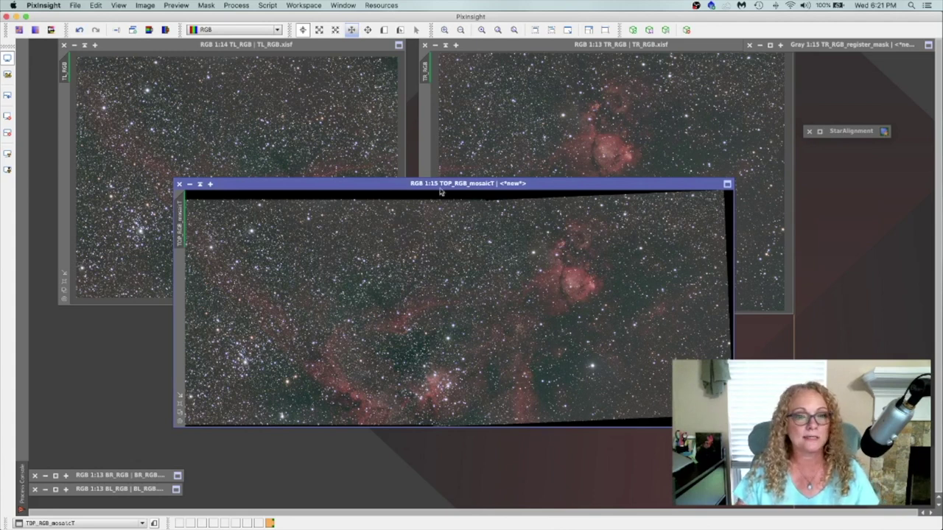
drag(442, 185, 428, 225)
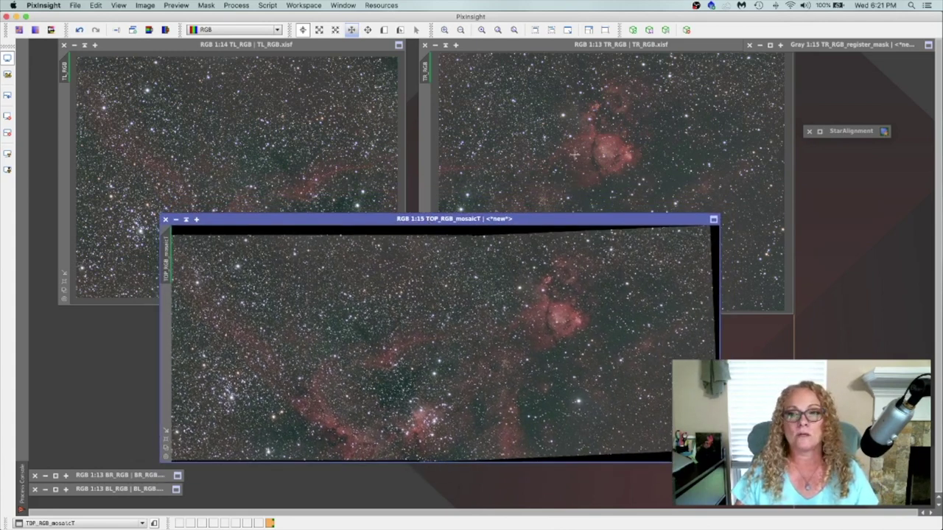
Step: Reopen StarAlignment with TOP_RGB_mosaicT as reference and Register/Match Images mode
double_click(850, 133)
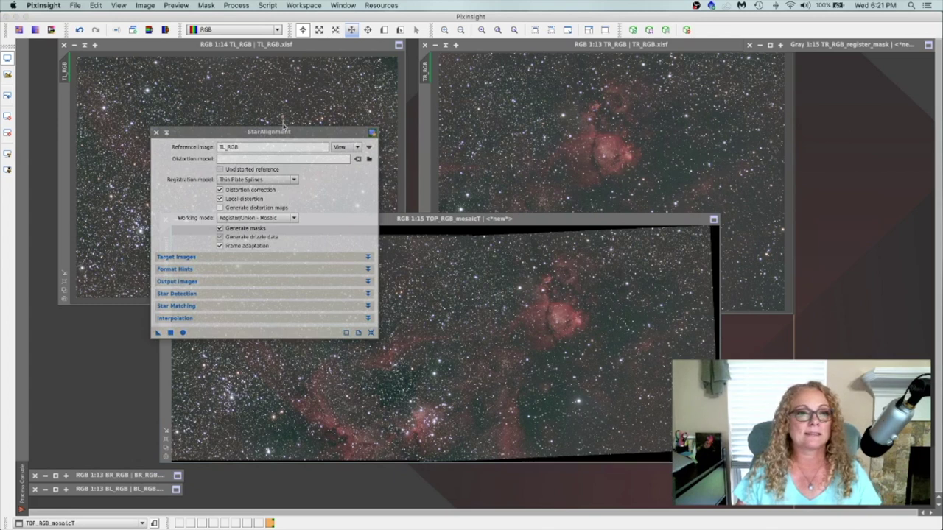
drag(281, 129, 566, 117)
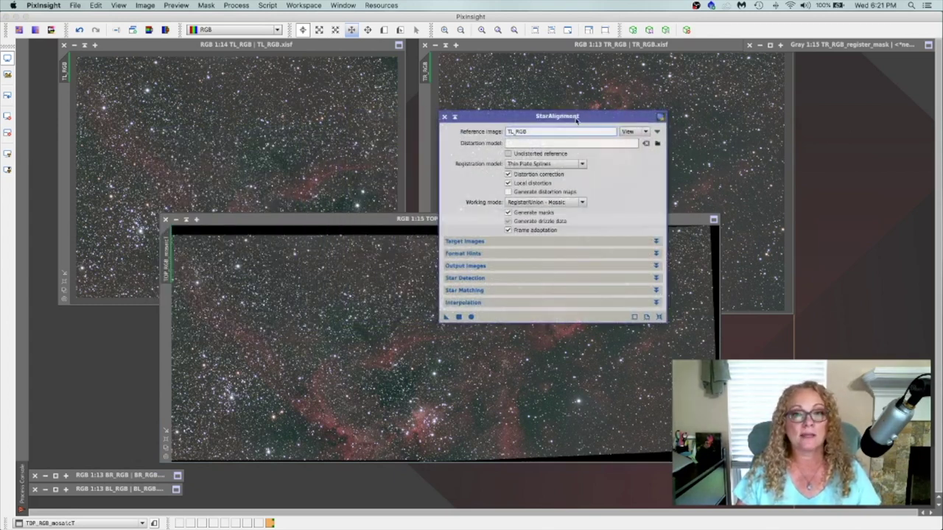
drag(576, 119, 708, 118)
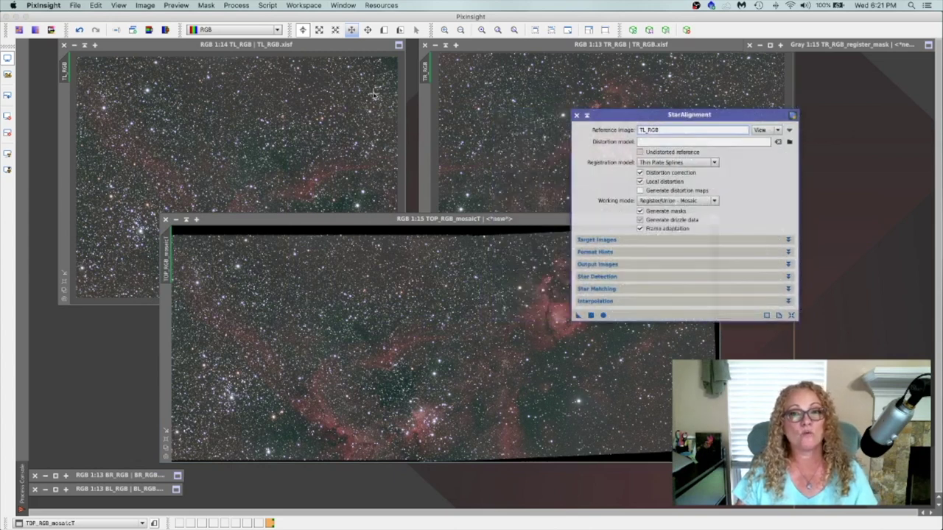
click(766, 130)
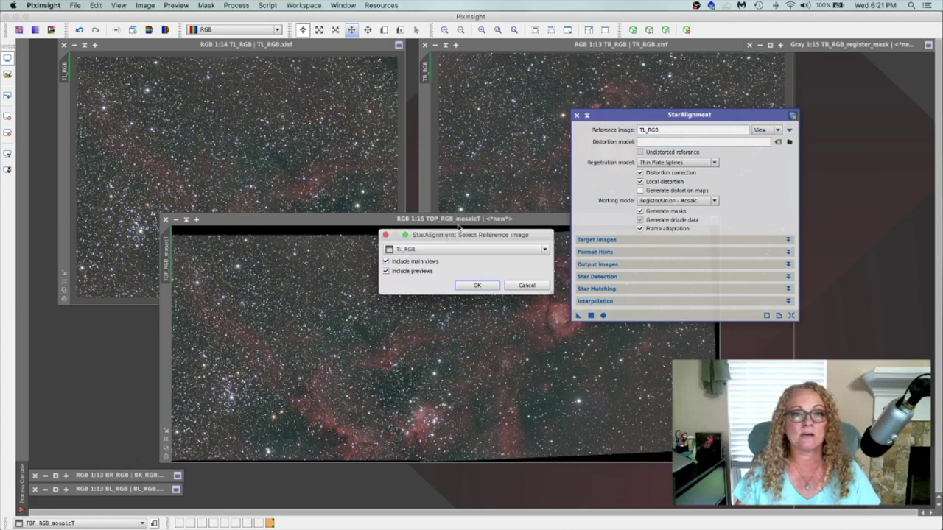
click(445, 253)
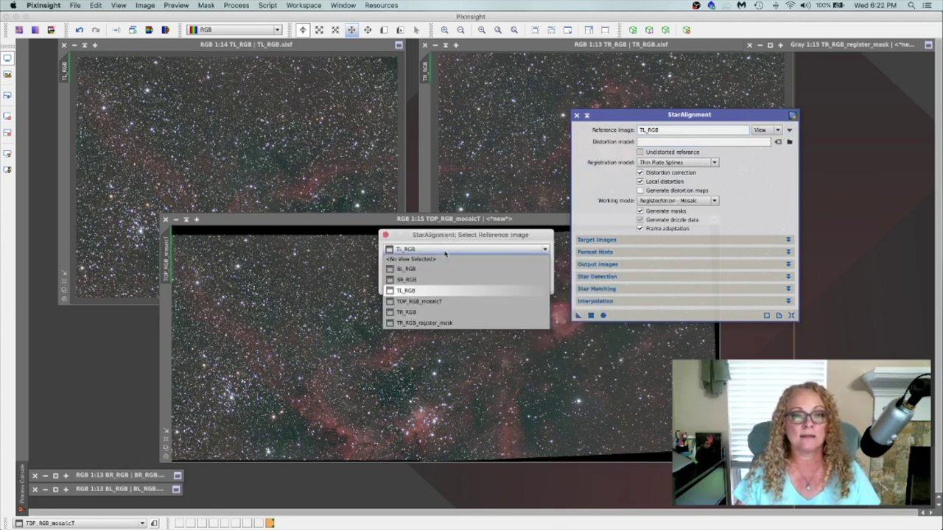
click(429, 302)
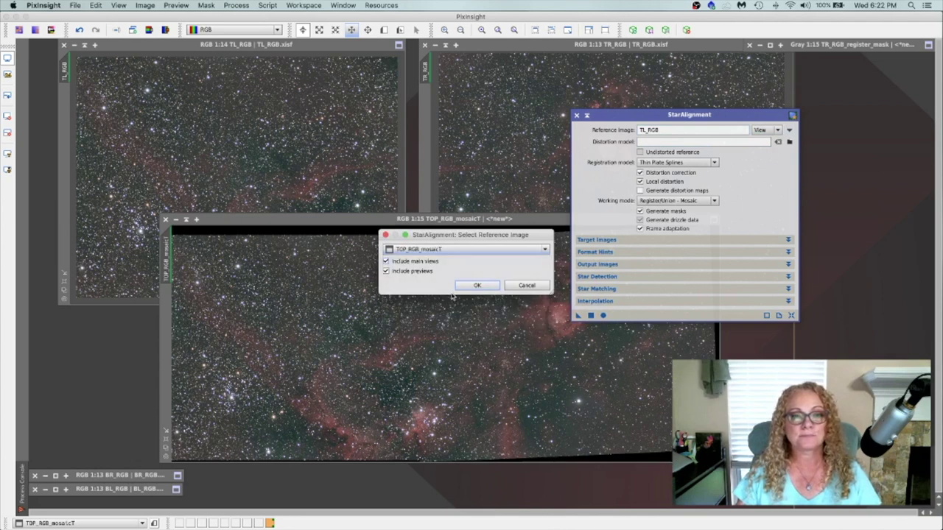
click(476, 286)
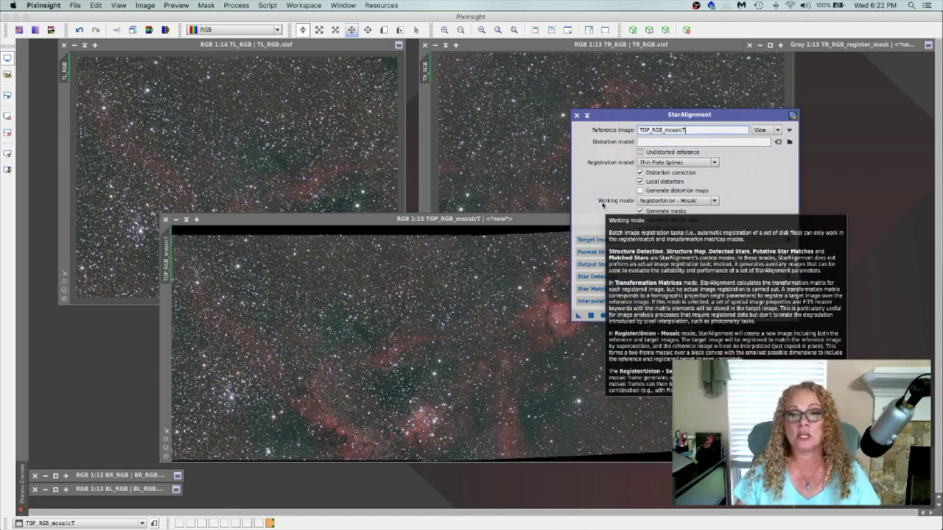
click(658, 202)
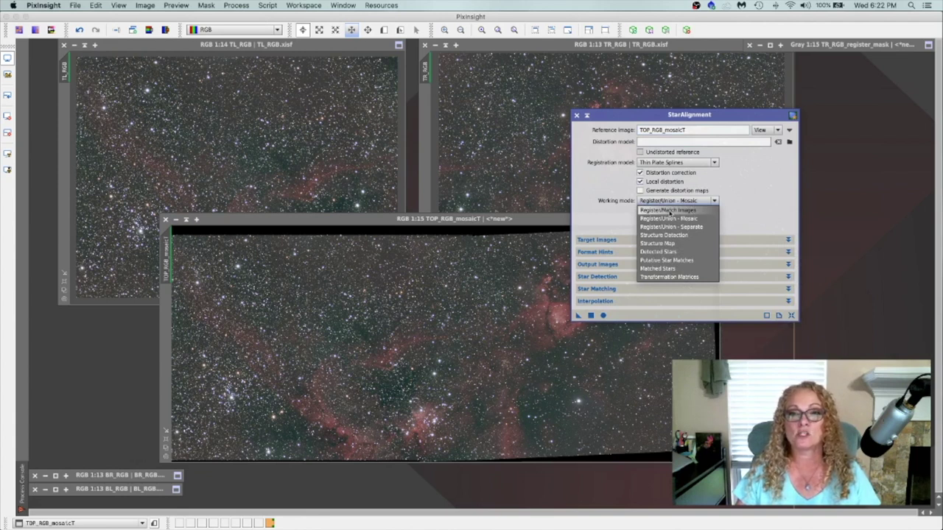
click(672, 211)
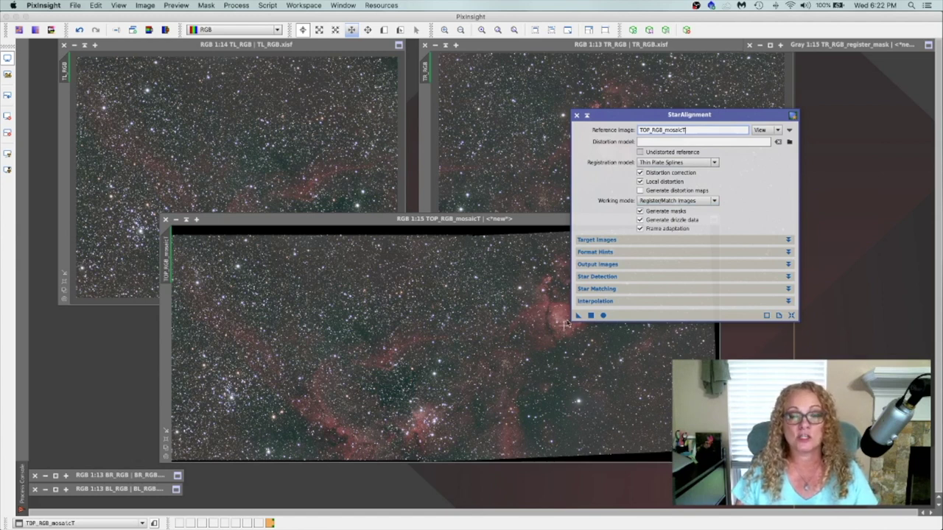
Step: Align TL_RGB to TOP_RGB_mosaicT, parking its mask aside and moving TL_RGB_registered up-left
drag(578, 317, 240, 154)
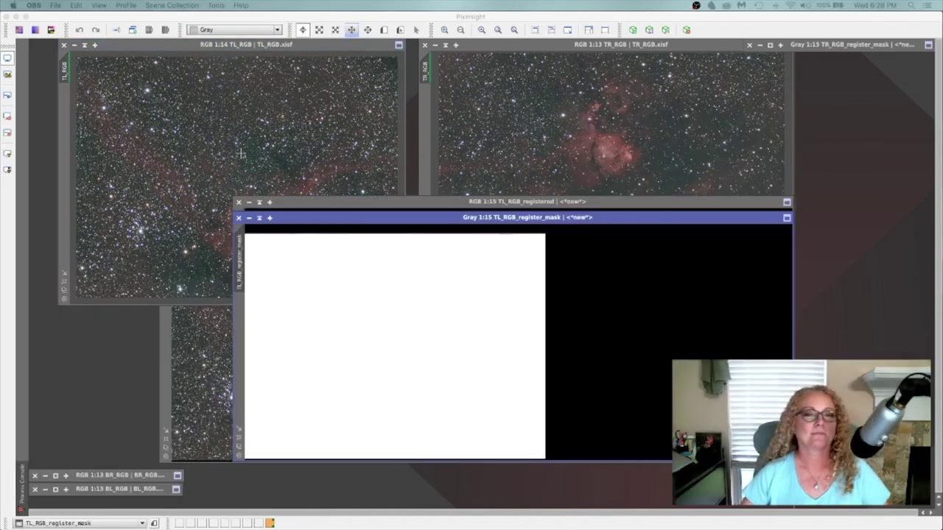
click(260, 218)
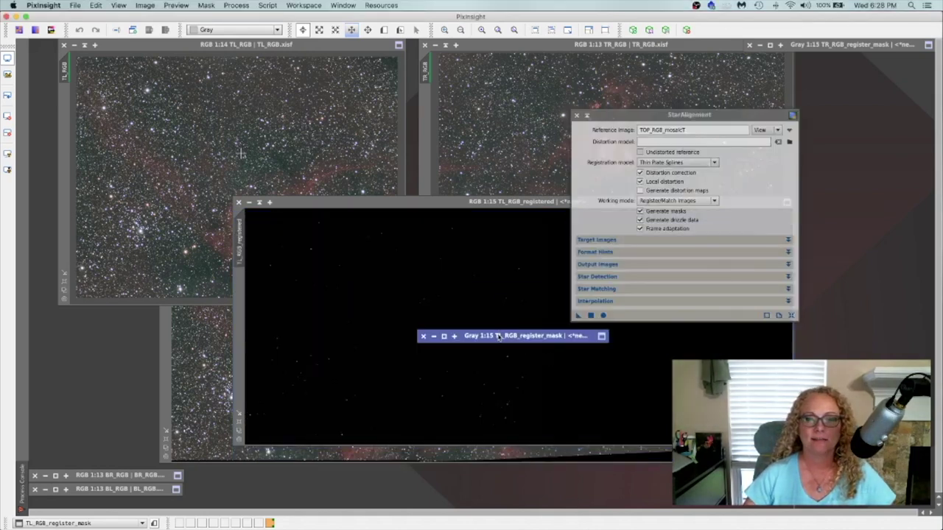
drag(498, 335, 824, 58)
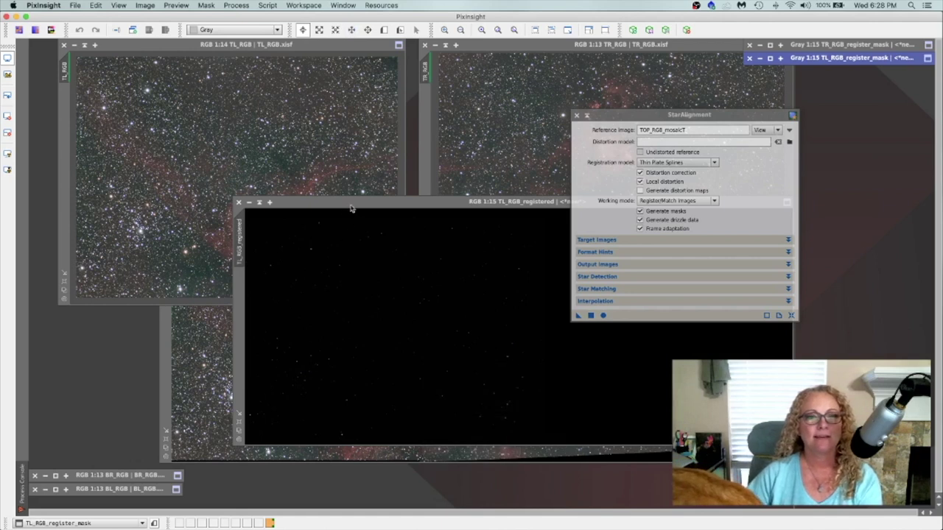
drag(351, 208, 209, 143)
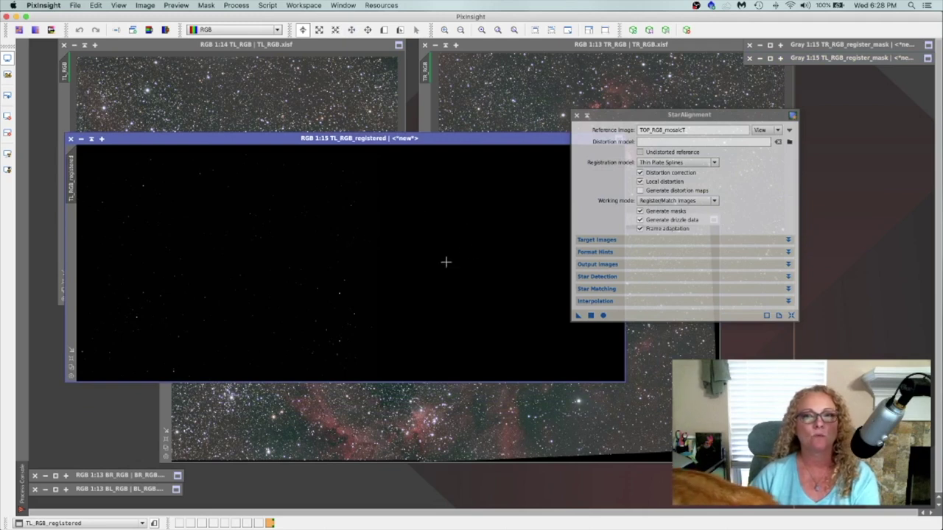
click(75, 6)
Step: Save As TL_RGB_registered.xisf into YT2 Process, accepting the default XISF options
click(94, 92)
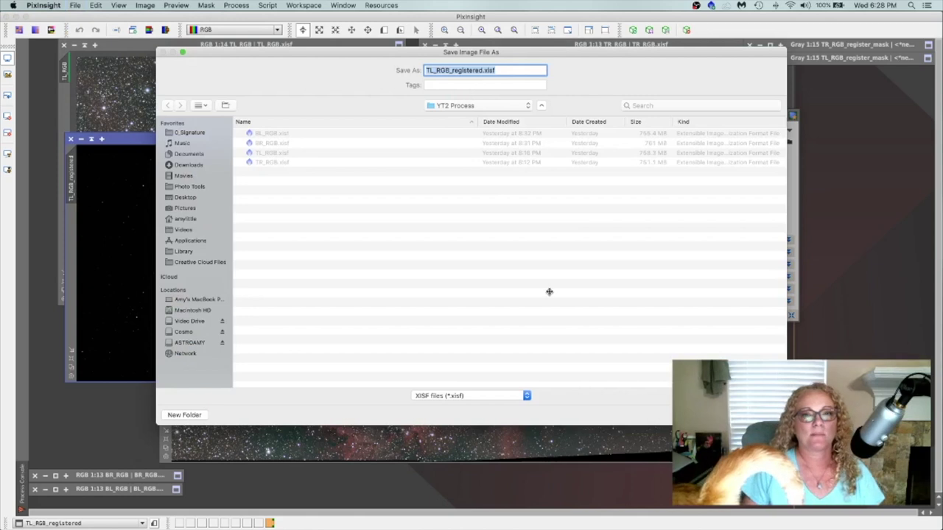
click(466, 105)
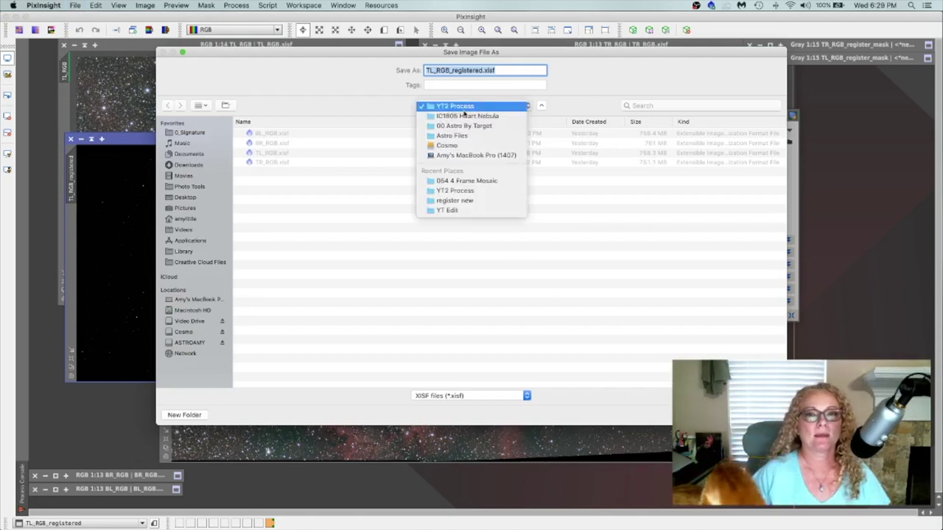
click(464, 108)
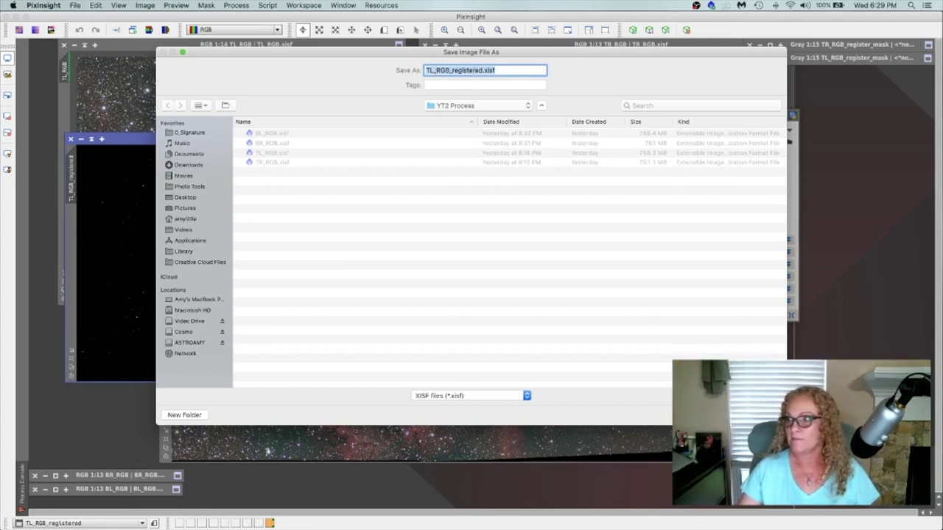
key(Return)
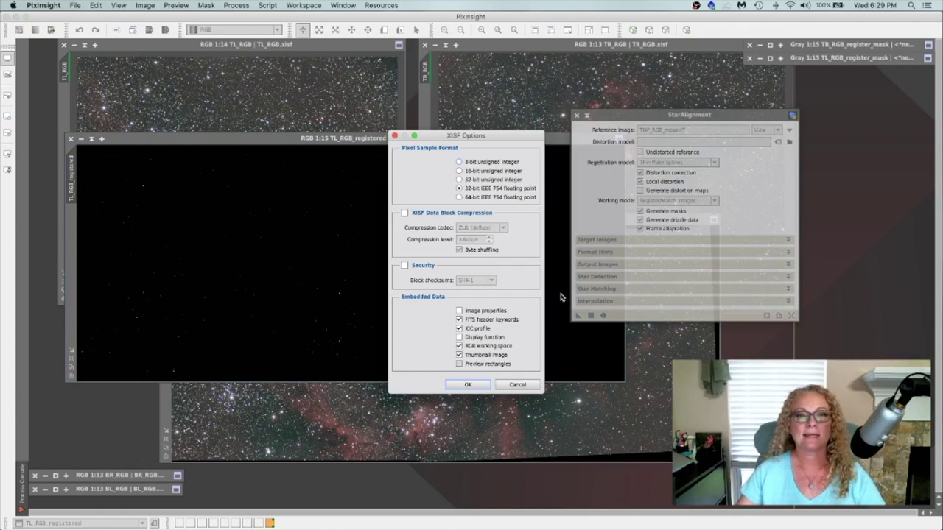
click(467, 385)
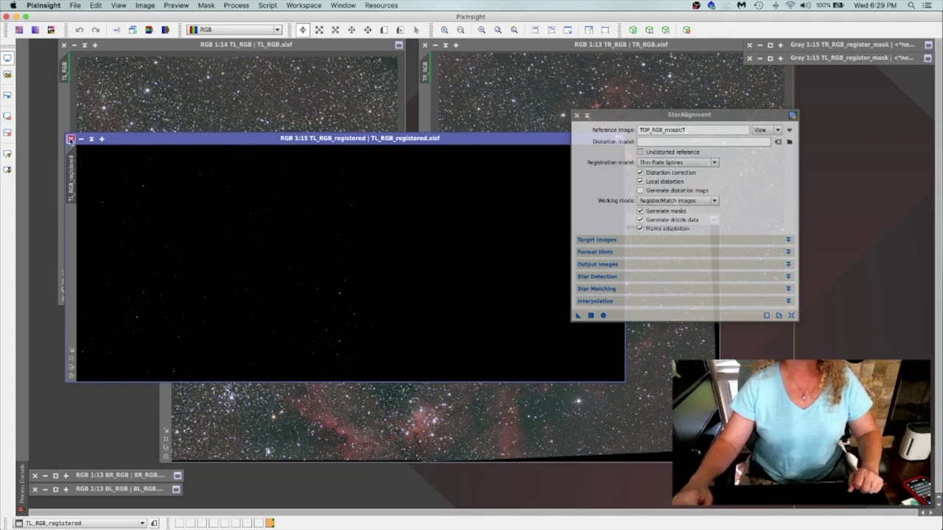
Step: Close TL_RGB_registered and apply StarAlignment to TR_RGB
click(70, 139)
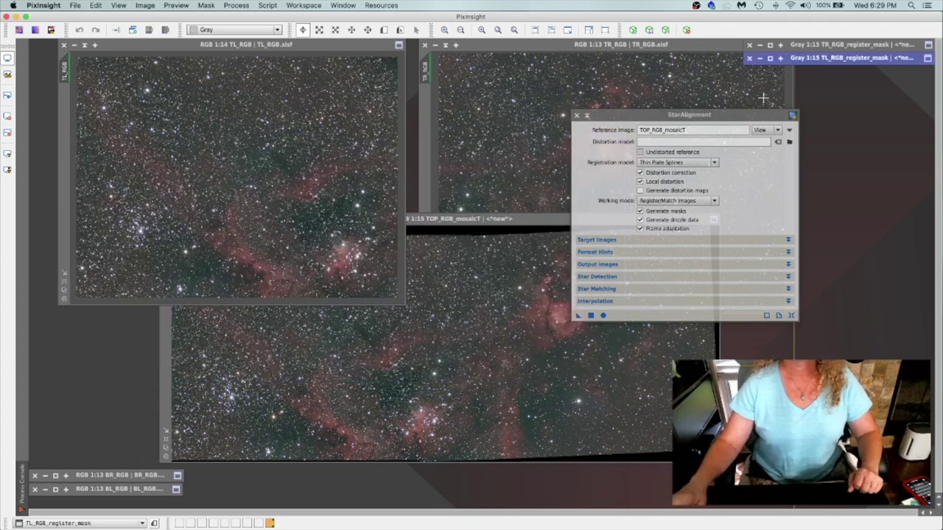
click(749, 114)
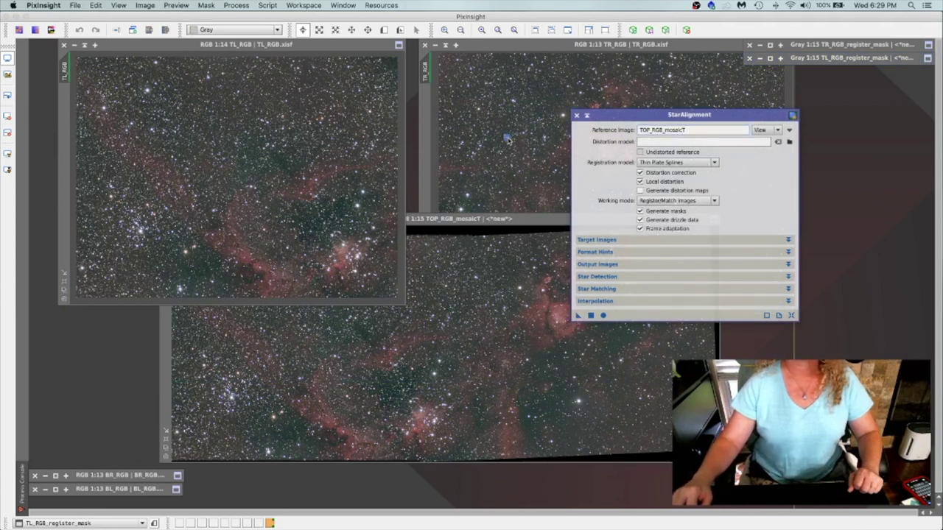
drag(506, 138, 507, 138)
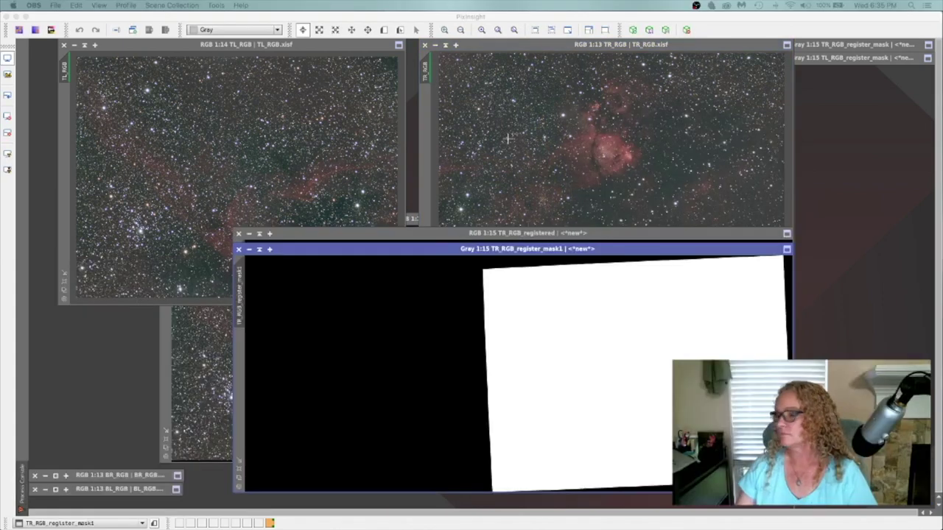
Step: Move TR_RGB_register_mask1 aside, shade StarAlignment, and place TR_RGB_registered up-left
click(260, 250)
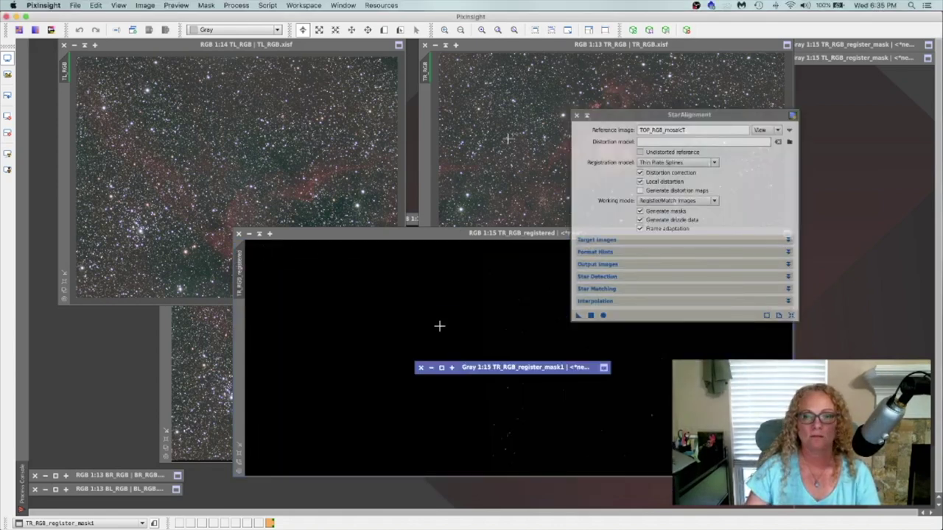
mouse_move(502, 371)
mouse_down()
mouse_move(810, 139)
mouse_move(809, 64)
mouse_move(825, 76)
mouse_up()
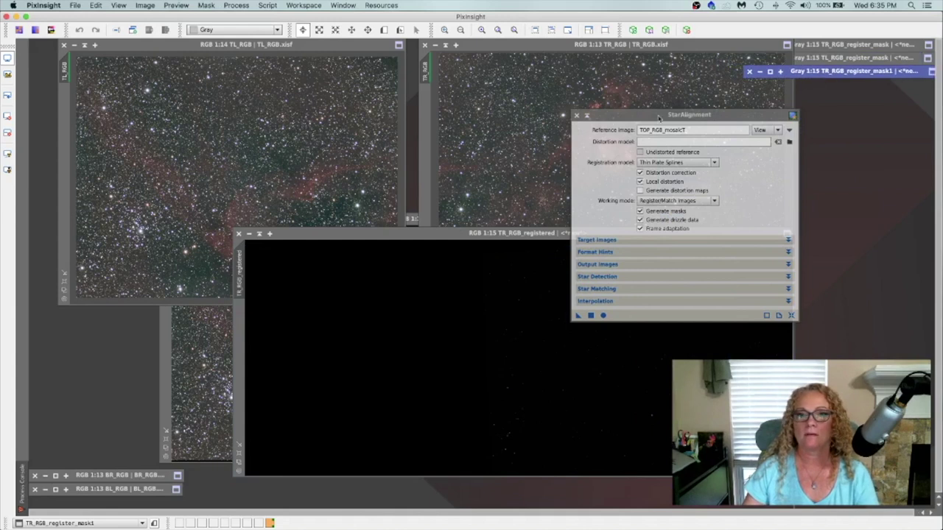
click(585, 120)
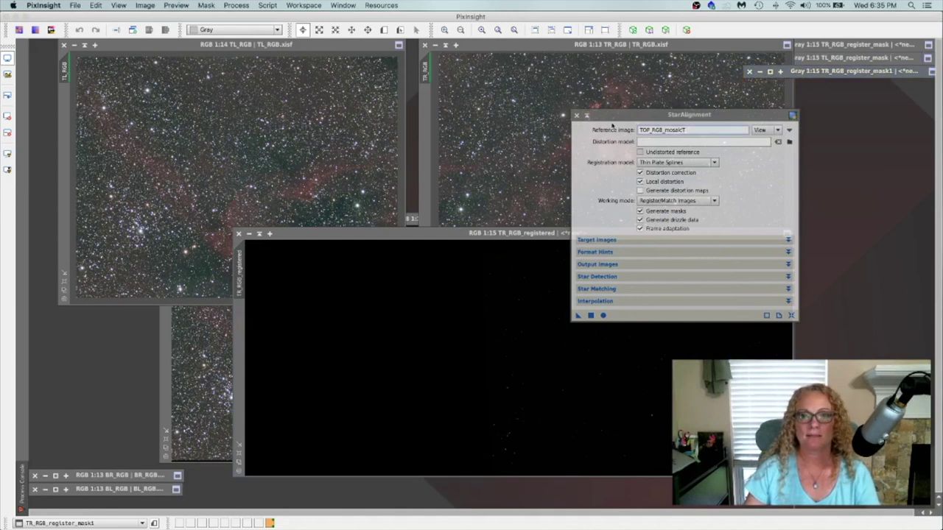
click(586, 116)
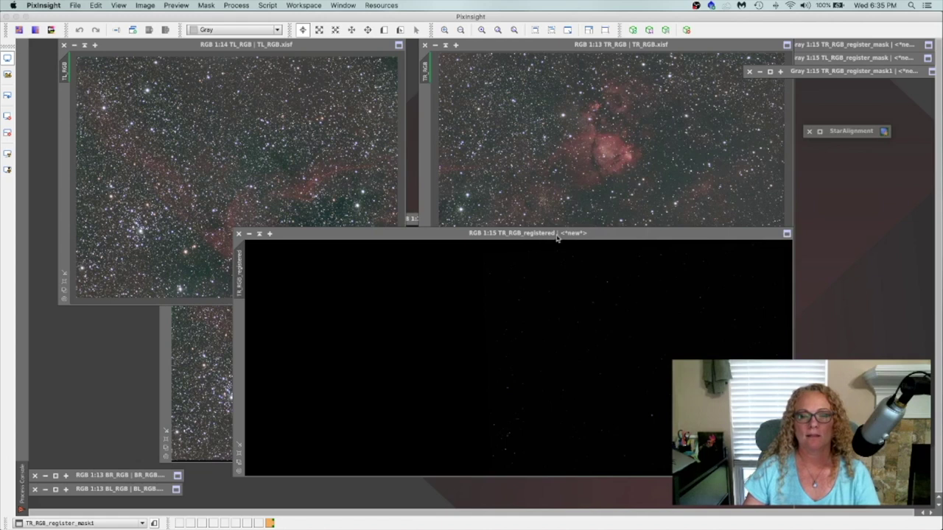
drag(557, 236, 483, 103)
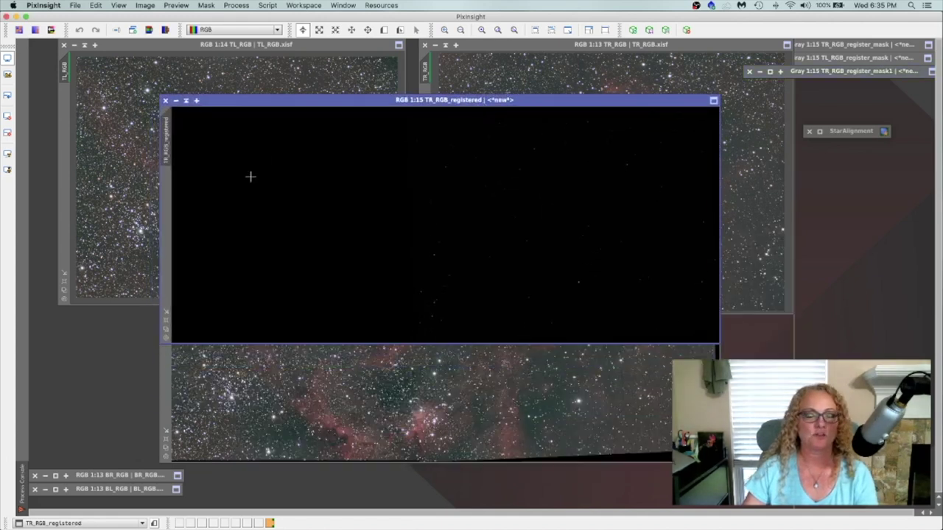
Step: Save the registered top-right panel as TR_RGB_registered.xisf, 32-bit floating point XISF
click(77, 6)
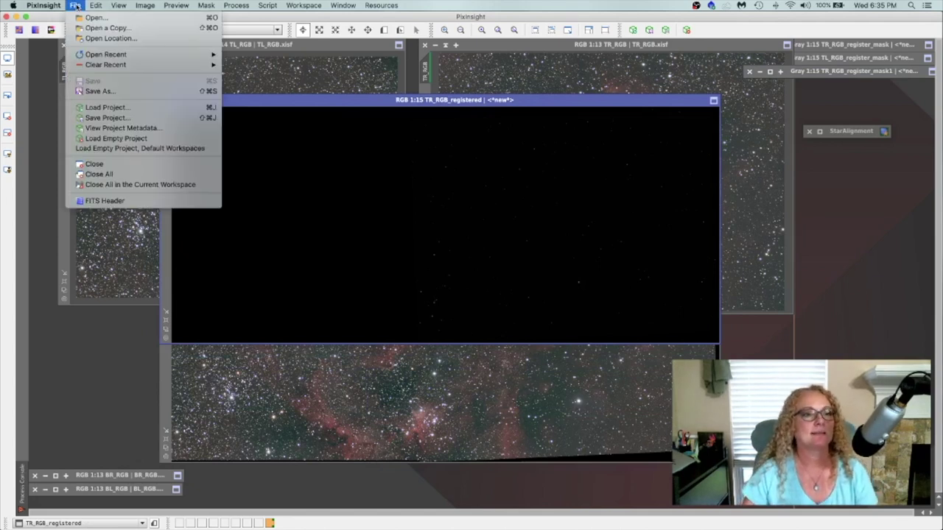
click(87, 91)
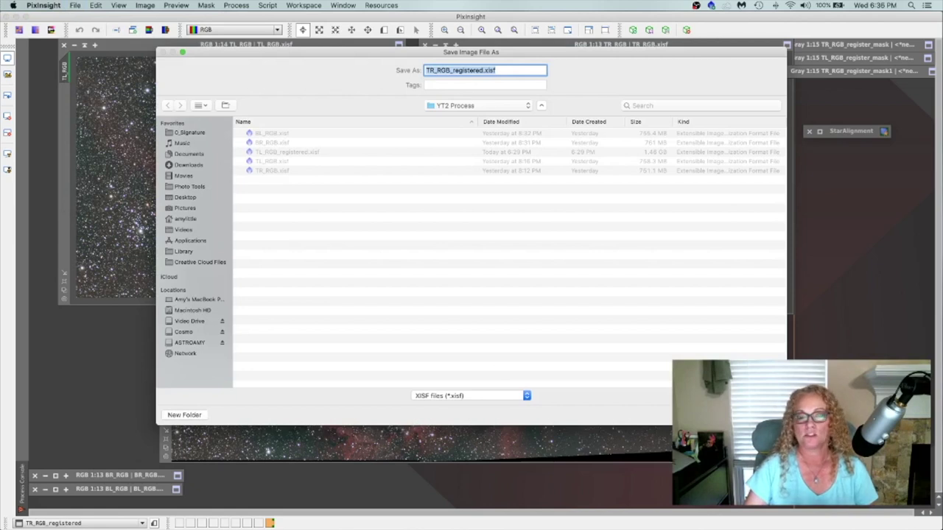
key(Return)
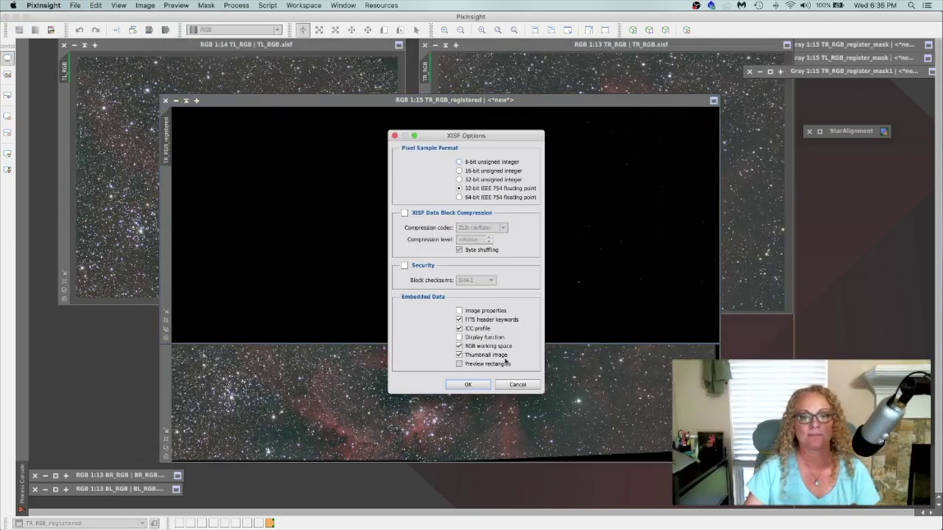
click(466, 384)
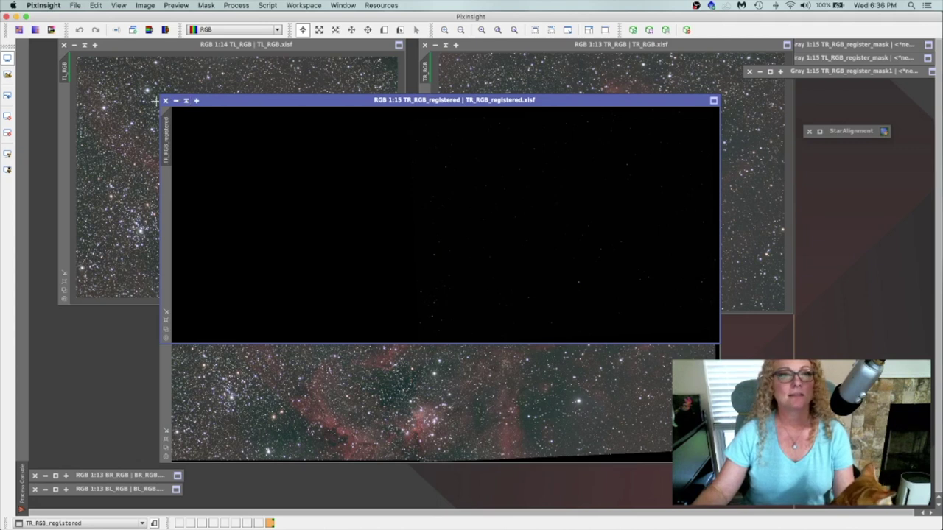
Step: Close TR_RGB_registered and minimise TOP_RGB_mosaicT, moving its icon aside
click(164, 101)
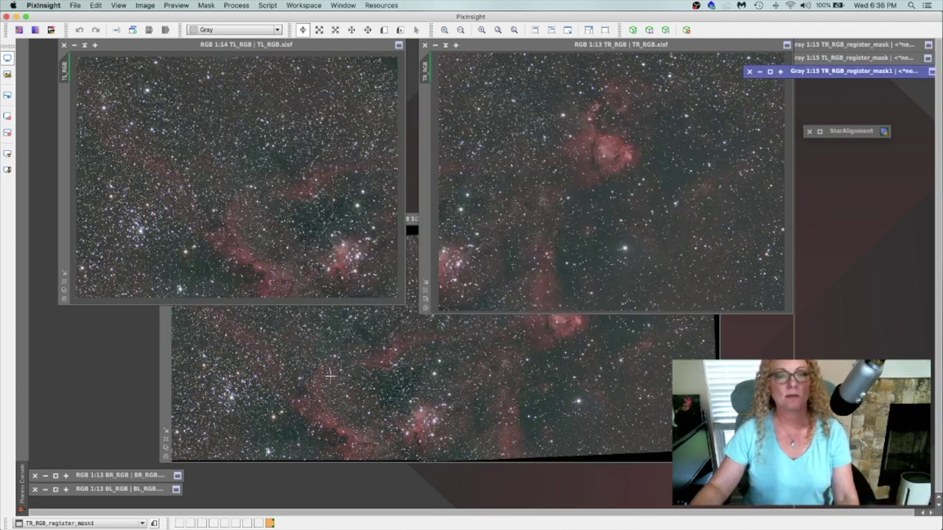
click(301, 377)
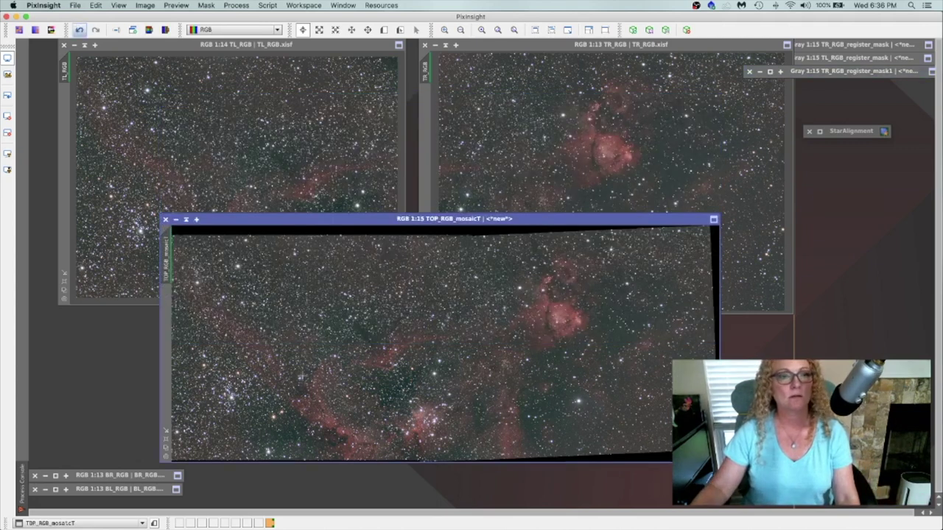
drag(159, 213, 184, 222)
click(184, 223)
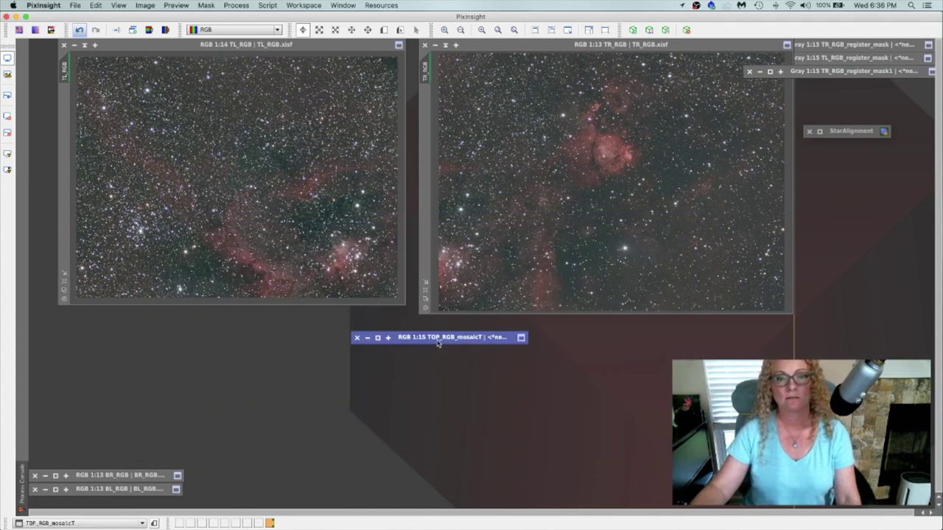
drag(439, 344, 868, 90)
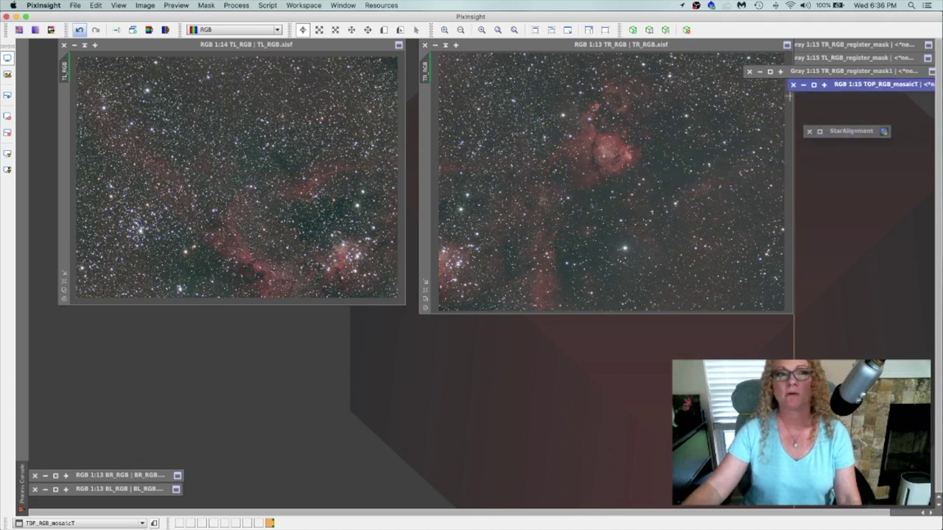
Step: Close TL_RGB and TR_RGB, restore BR_RGB and BL_RGB, and reopen StarAlignment
click(159, 48)
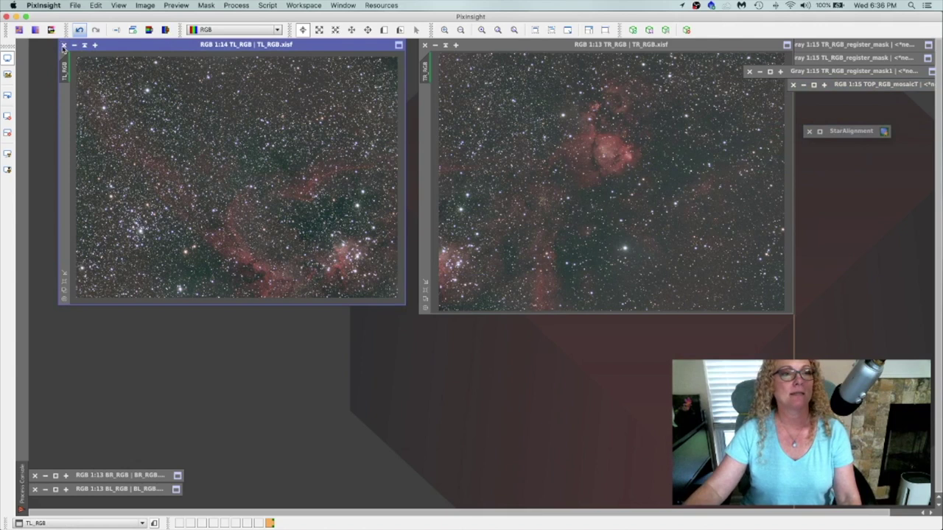
click(64, 45)
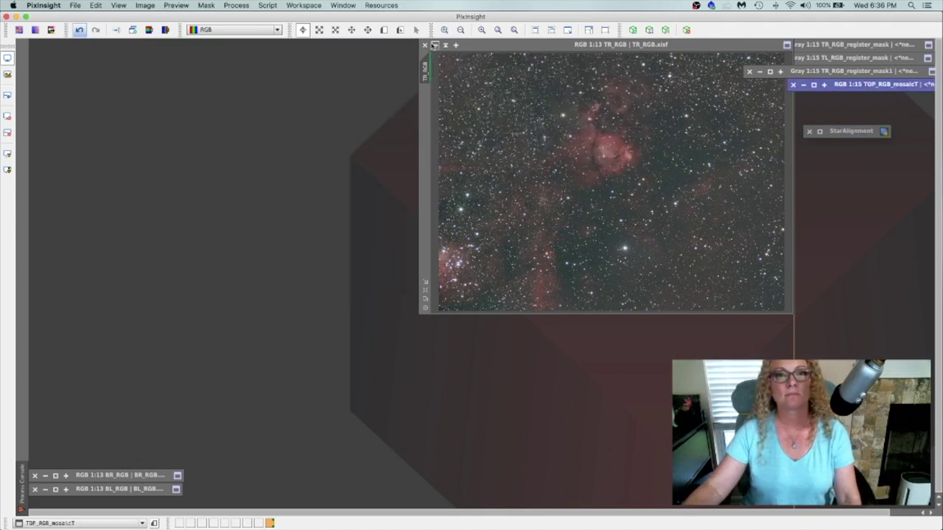
click(425, 44)
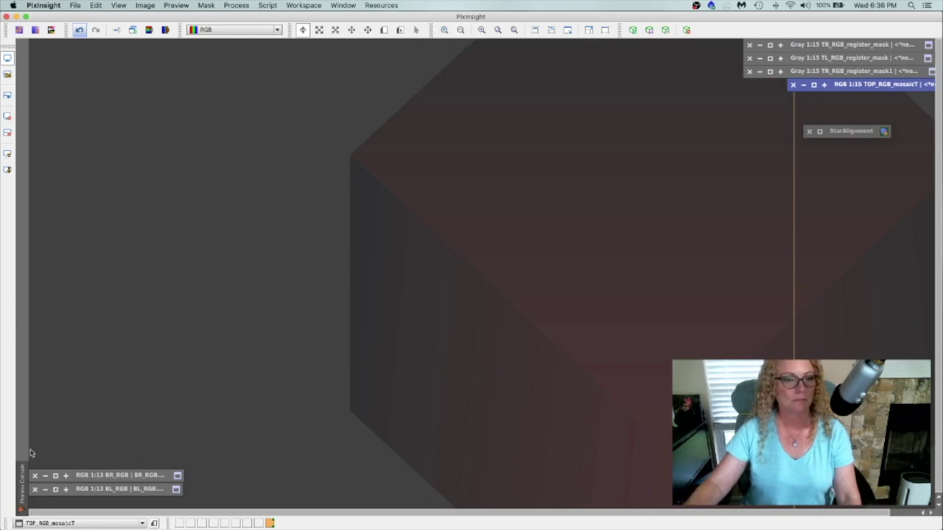
click(55, 476)
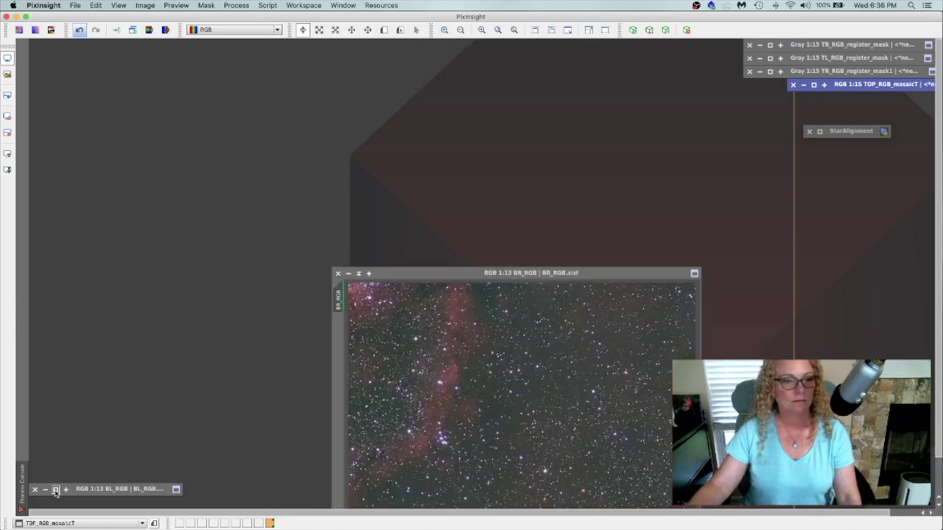
click(56, 489)
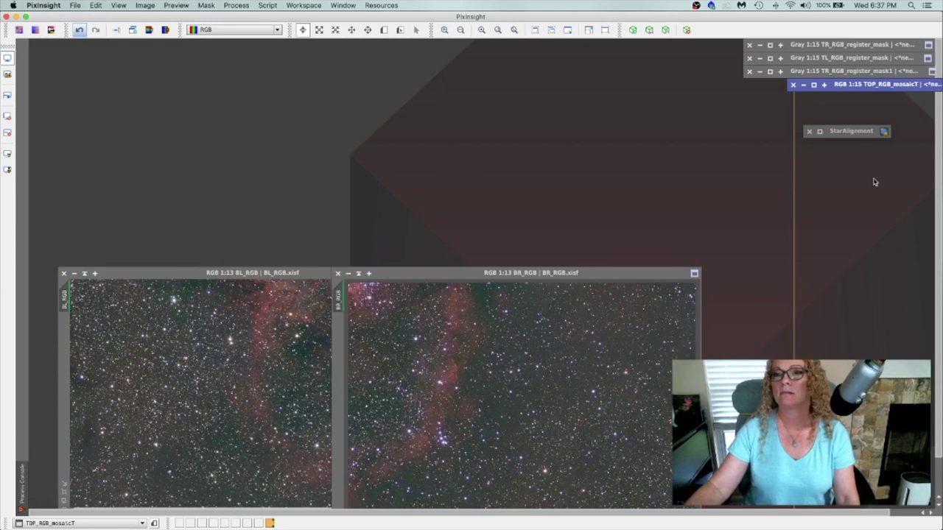
double_click(819, 131)
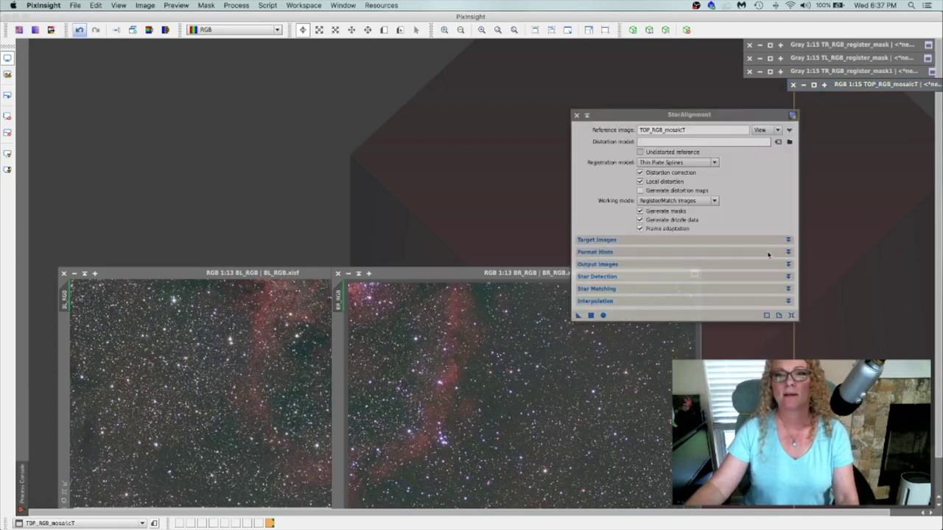
Step: Align BR_RGB onto reference BL_RGB in Register/Union - Mosaic mode, then minimise the mask
click(789, 129)
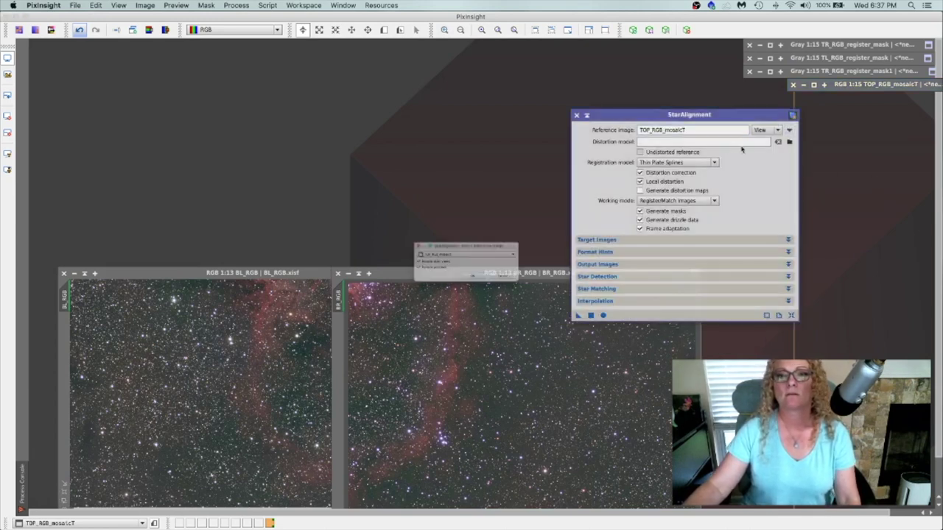
click(445, 250)
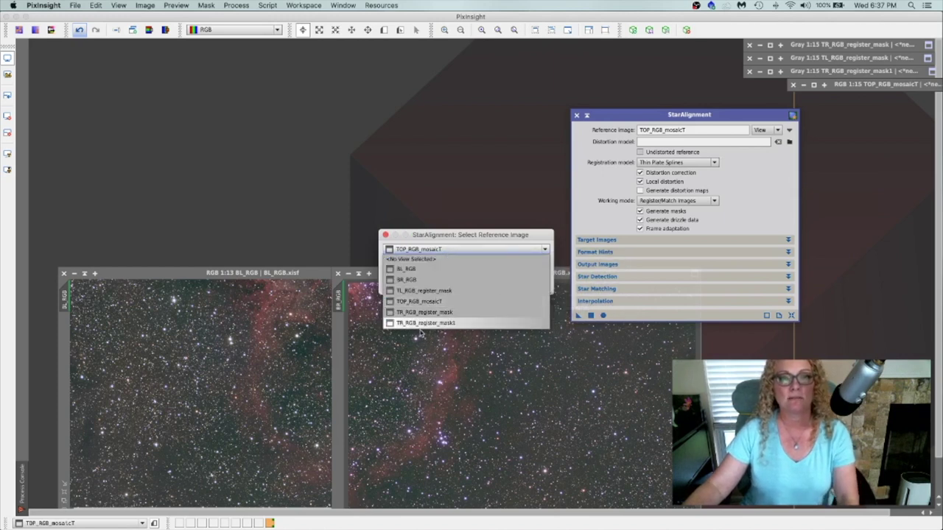
click(421, 269)
click(477, 285)
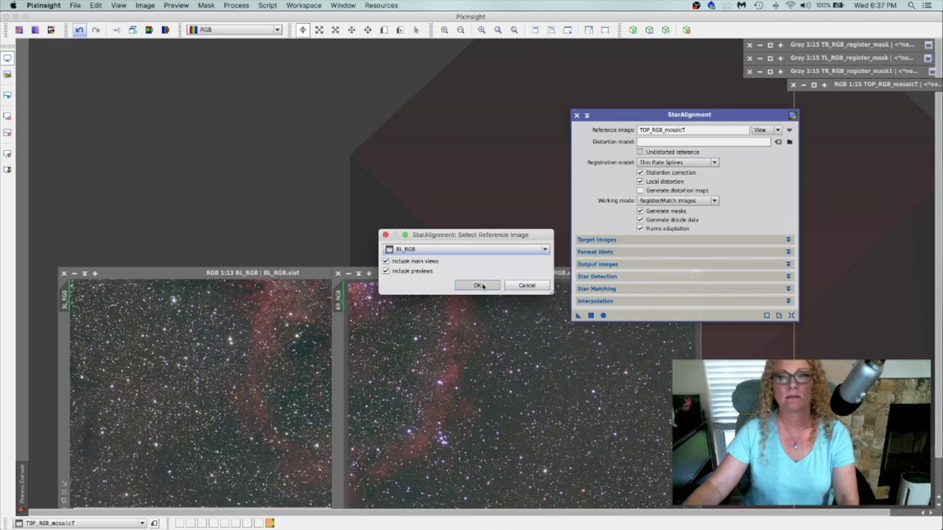
click(655, 202)
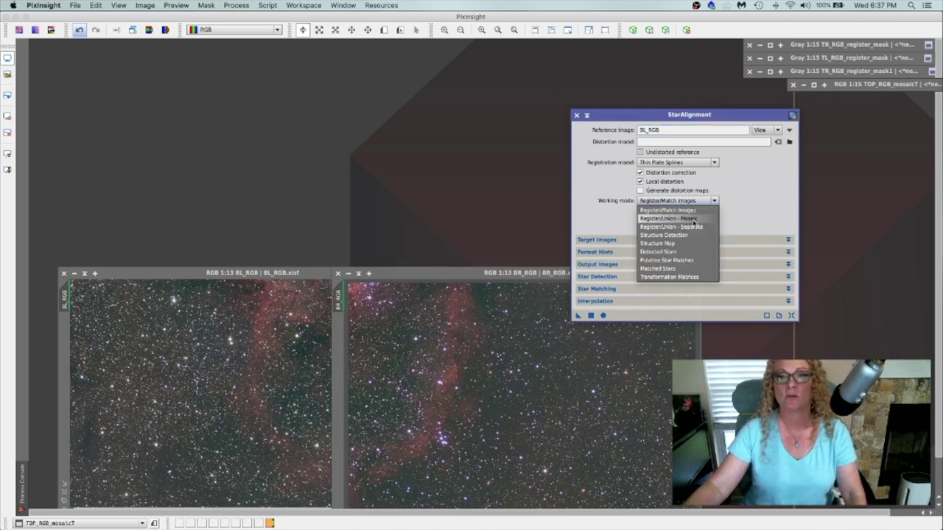
click(692, 219)
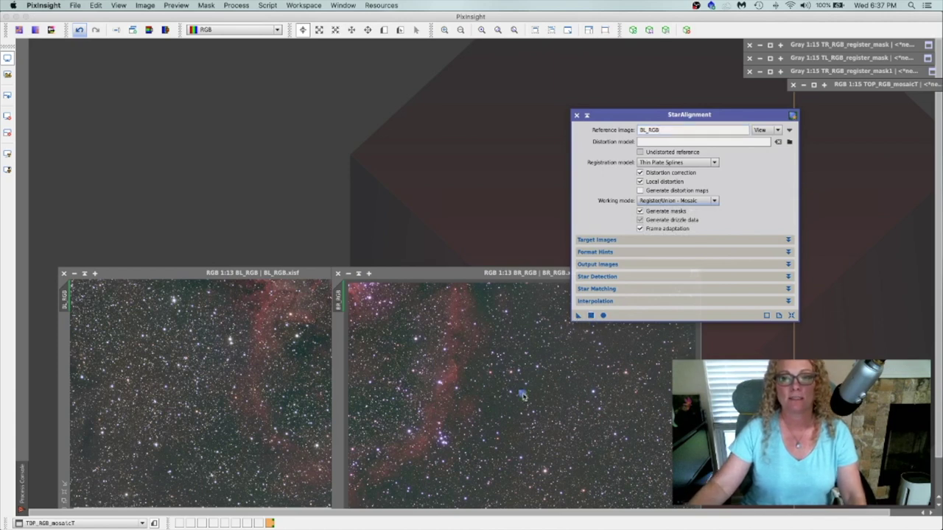
drag(523, 397, 522, 396)
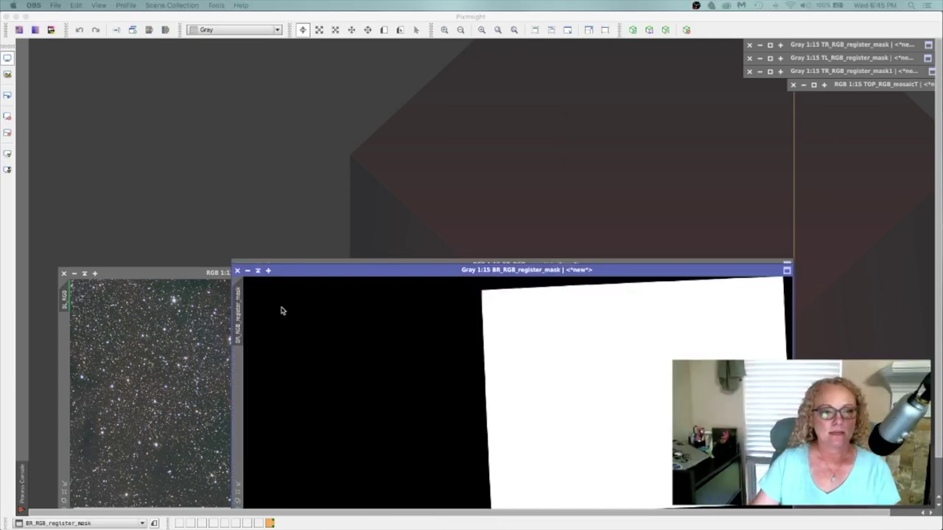
click(258, 270)
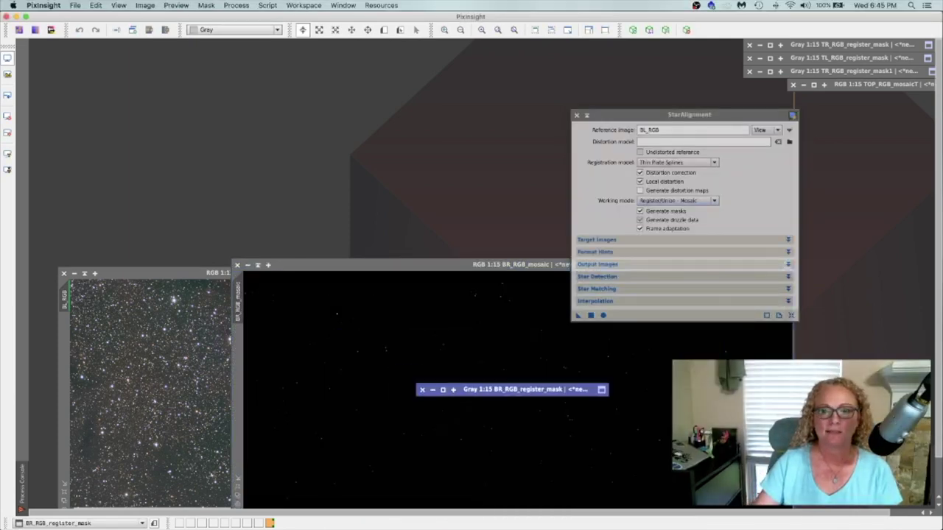
Step: Tidy the windows and rename BR_RGB_mosaic to Bottom_RGB_mosaicT
mouse_move(499, 395)
mouse_down()
mouse_move(604, 108)
mouse_move(818, 104)
mouse_up()
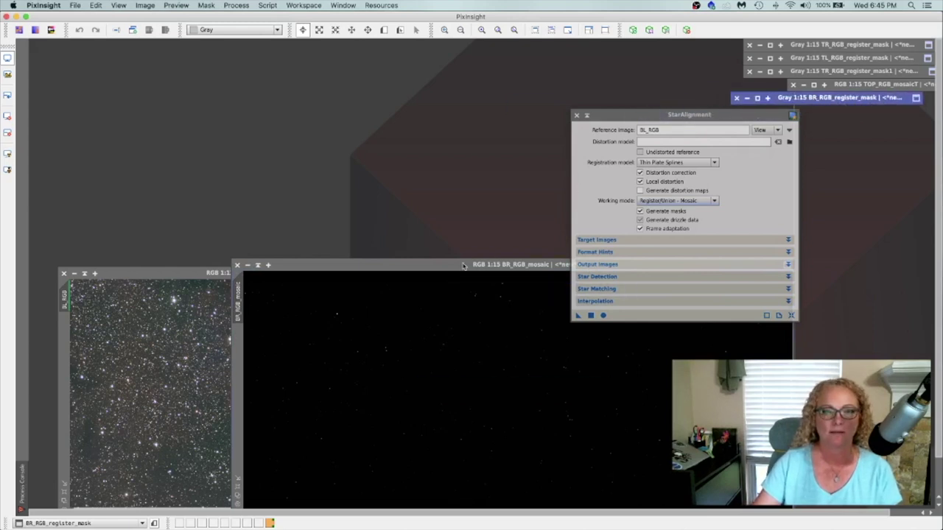
drag(462, 264, 336, 57)
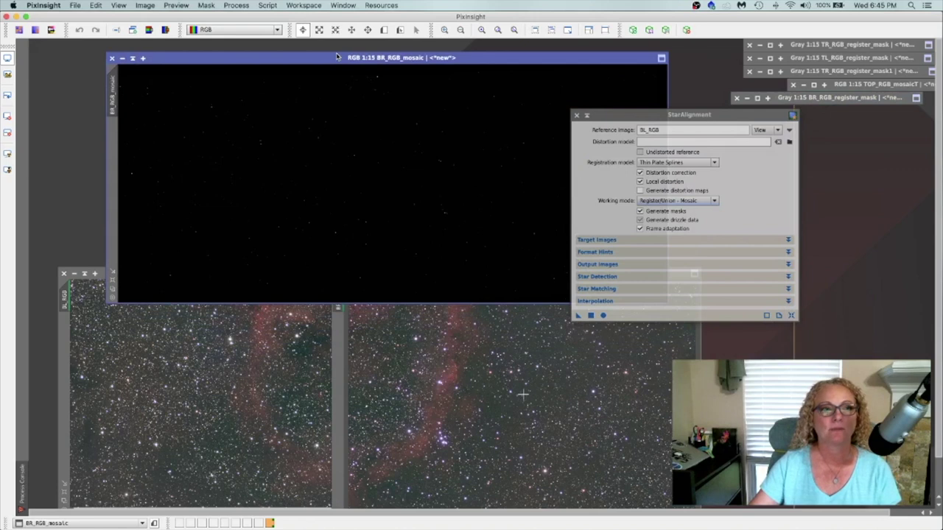
right_click(116, 104)
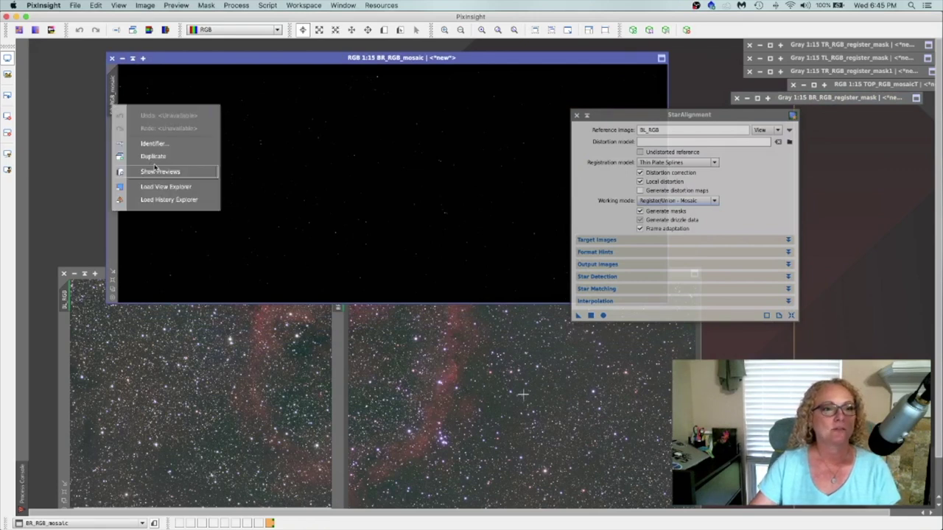
click(159, 154)
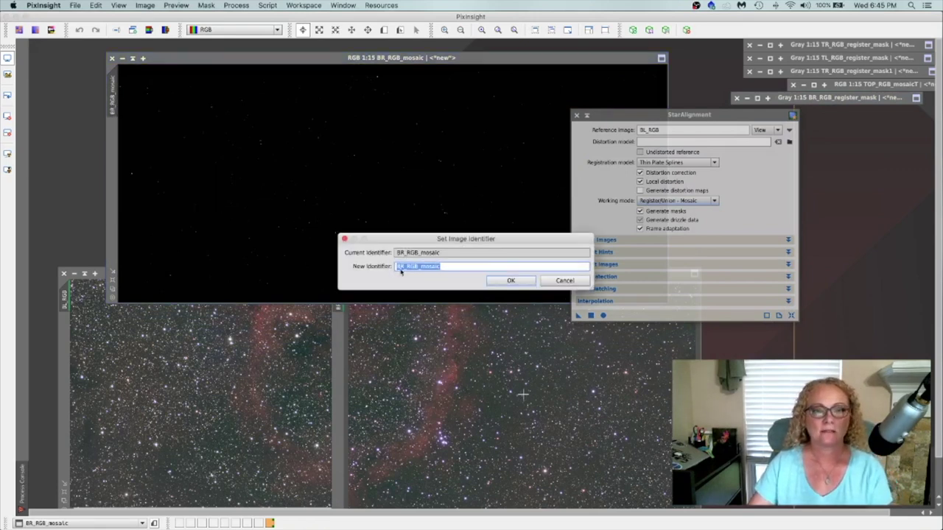
click(403, 267)
drag(404, 270, 383, 266)
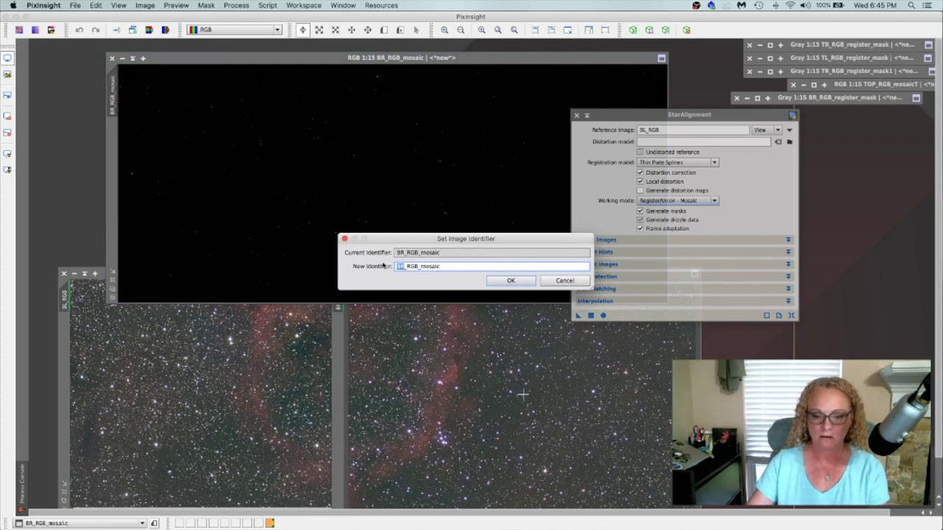
text(Bottom)
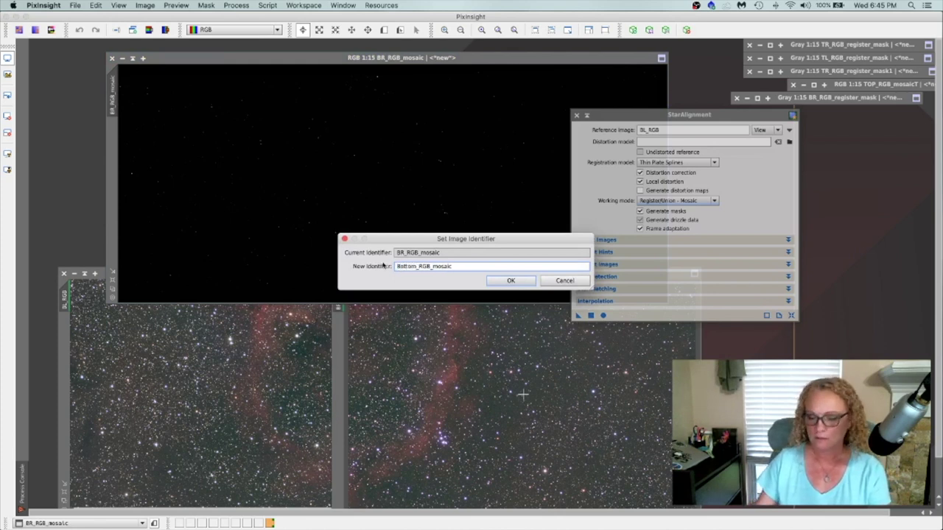
click(510, 280)
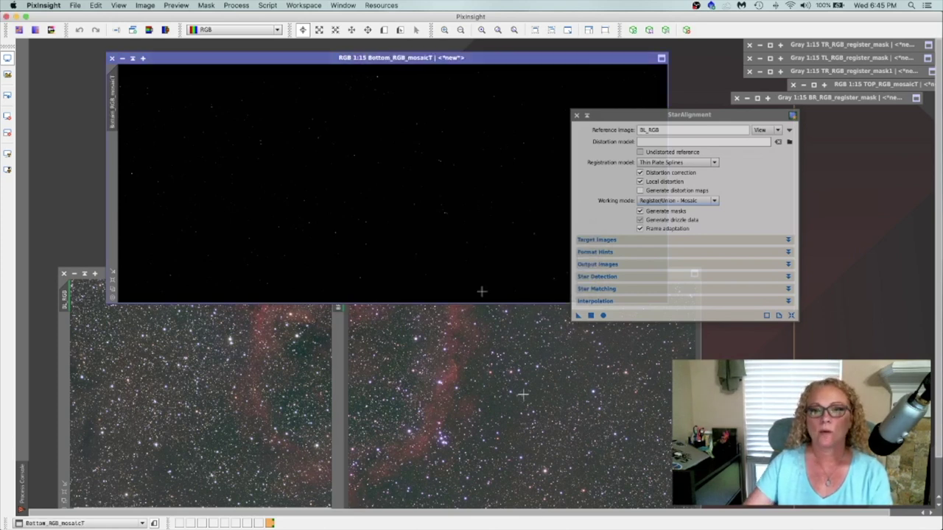
Step: Select Bottom_RGB_mosaicT as StarAlignment's reference image
click(788, 129)
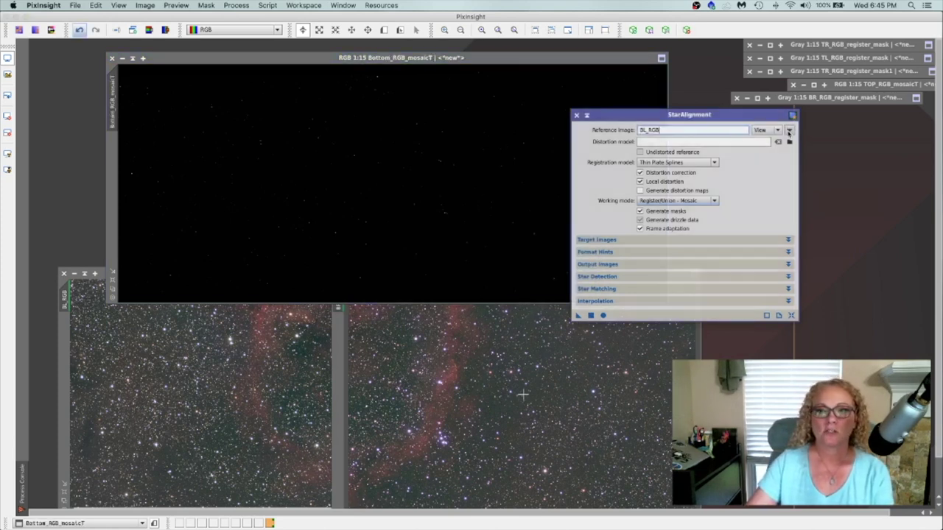
click(457, 248)
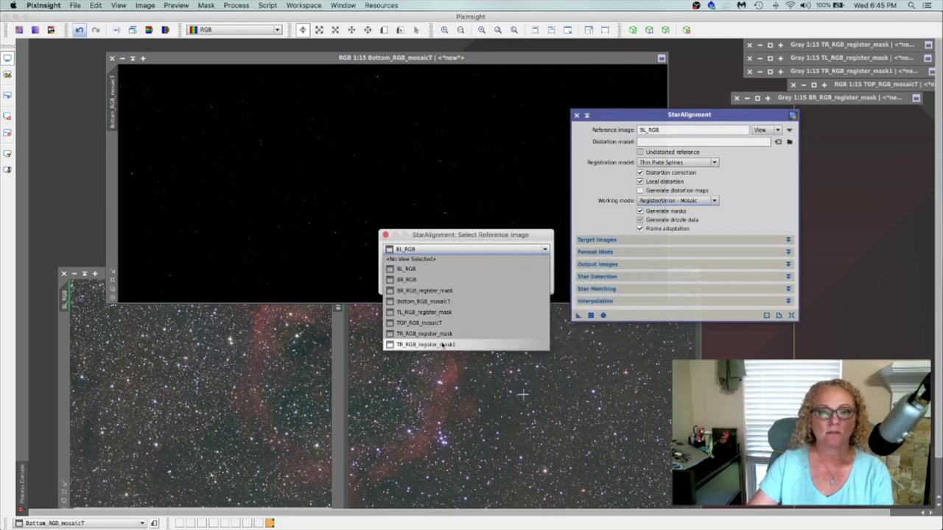
click(409, 302)
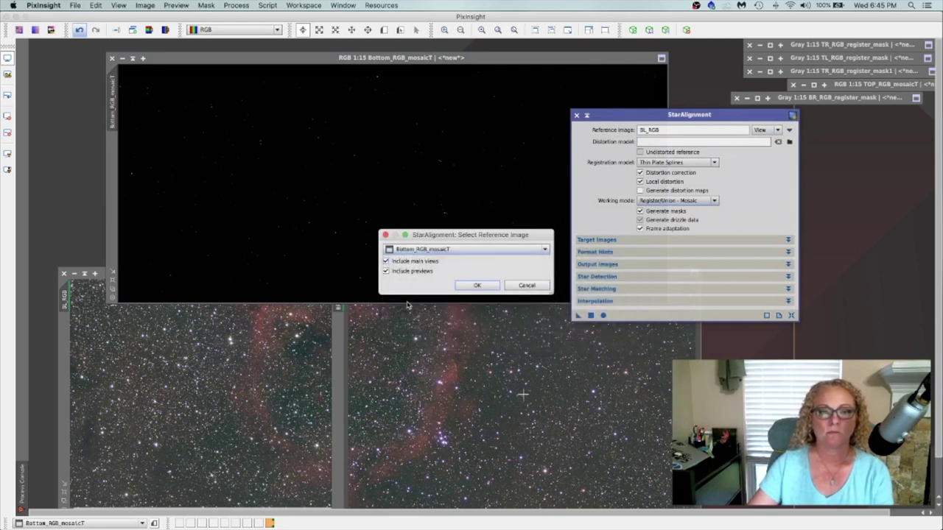
click(472, 285)
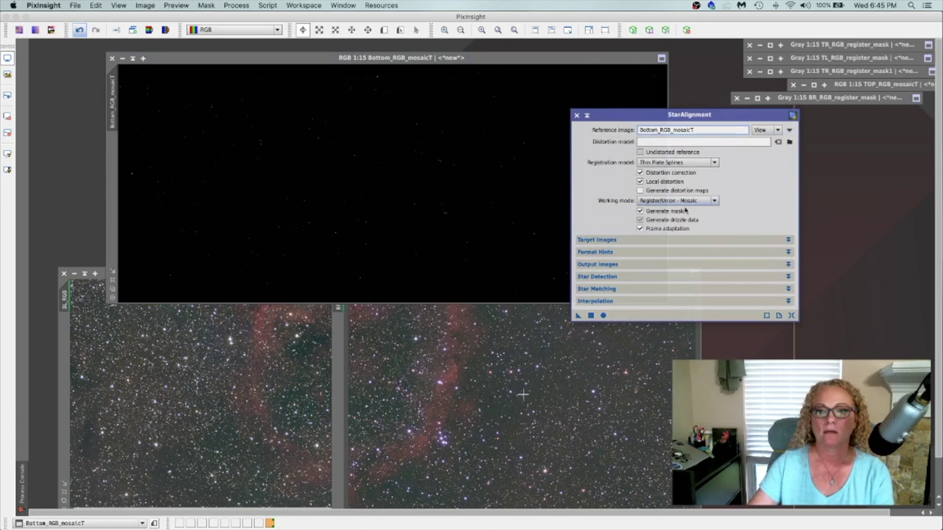
Step: Switch StarAlignment to Register/Match Images and align BL_RGB to Bottom_RGB_mosaicT
click(694, 200)
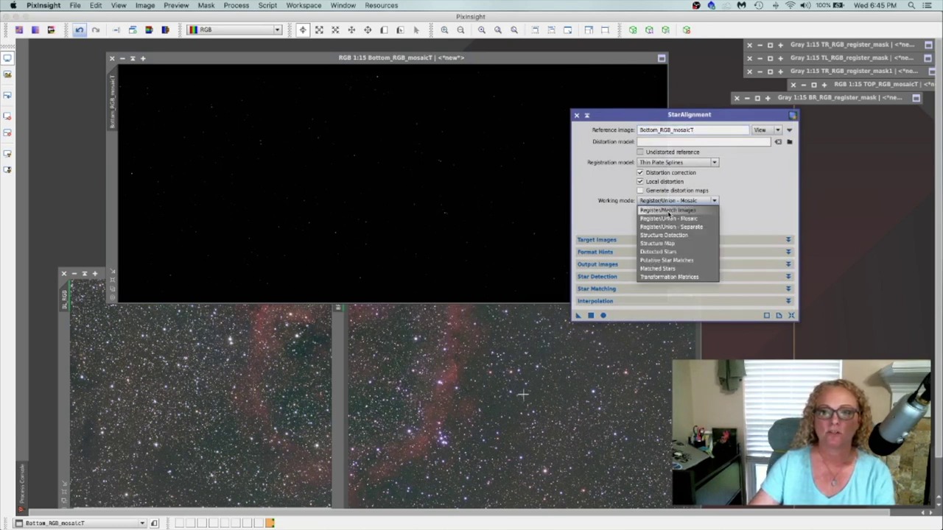
click(668, 210)
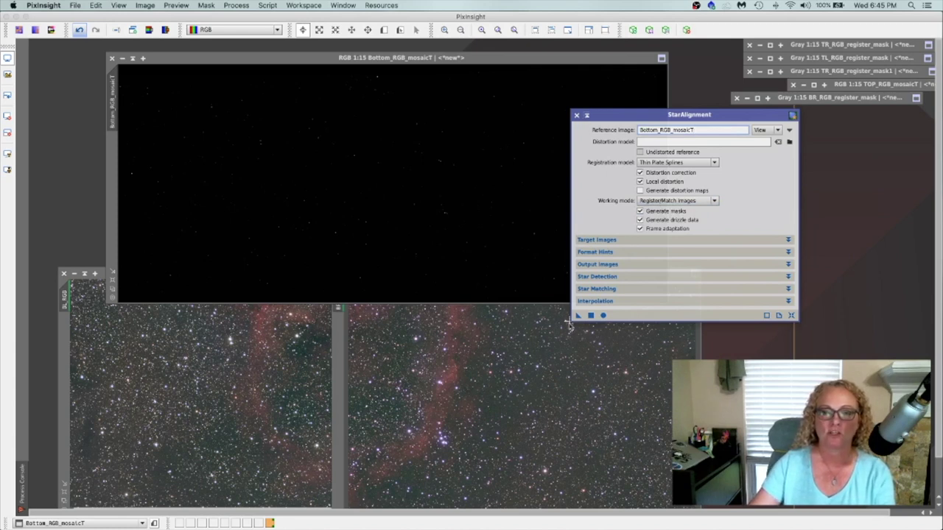
drag(578, 317, 202, 412)
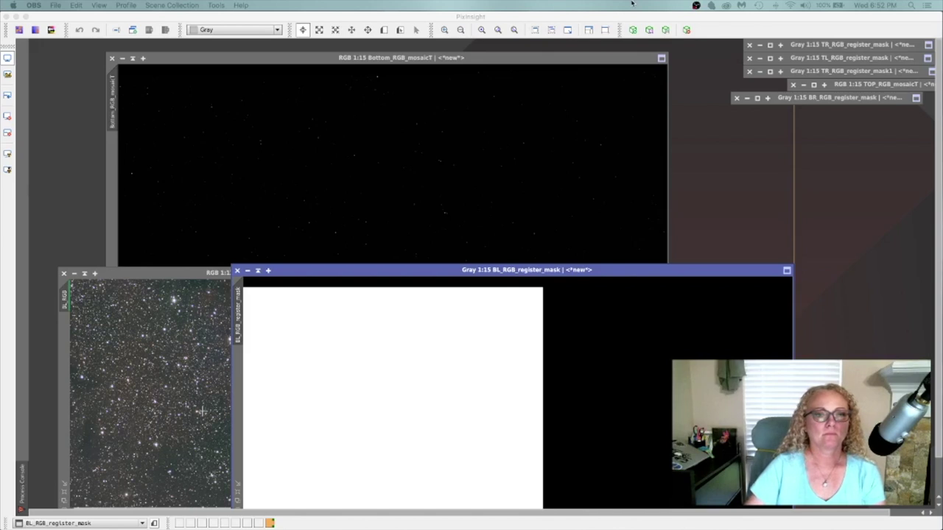
Step: Minimise the BL_RGB register mask and save BL_RGB_registered as BL_RGB_registered.xisf
click(258, 271)
click(258, 272)
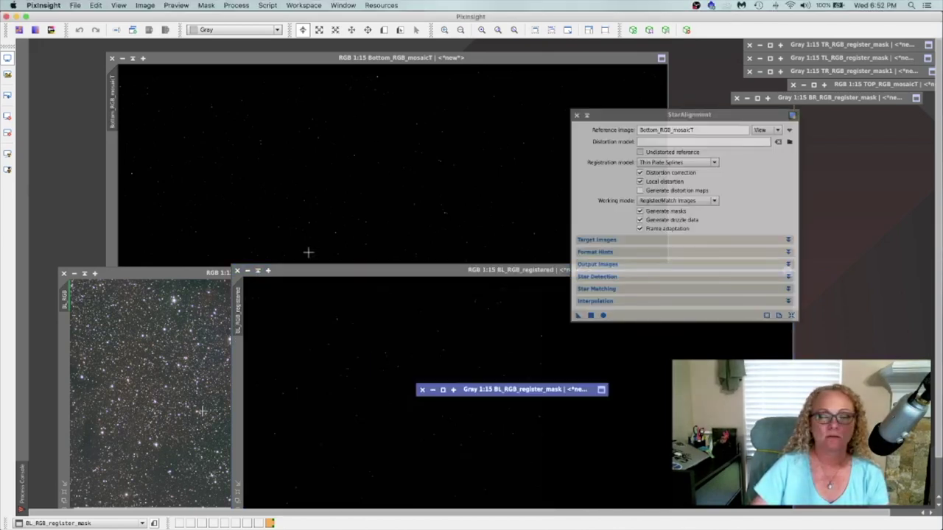
drag(331, 277, 201, 165)
click(76, 5)
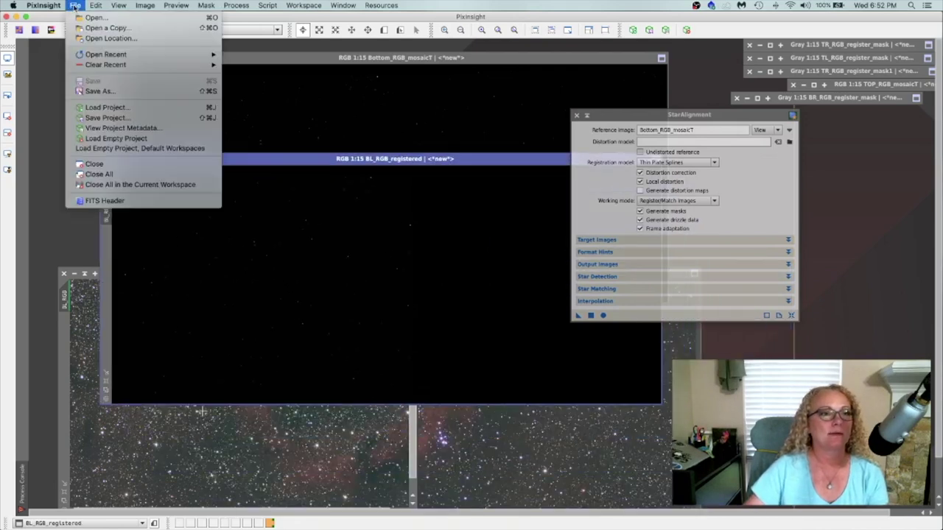
click(96, 90)
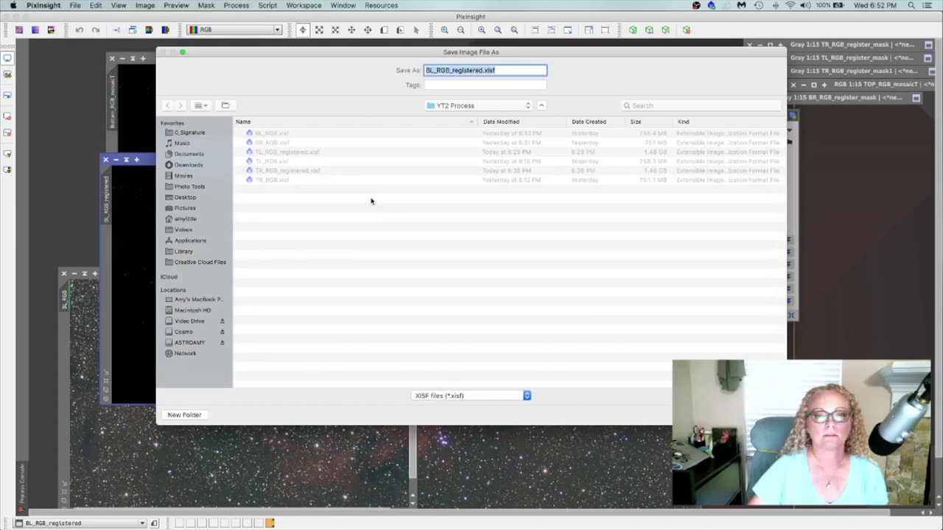
key(Return)
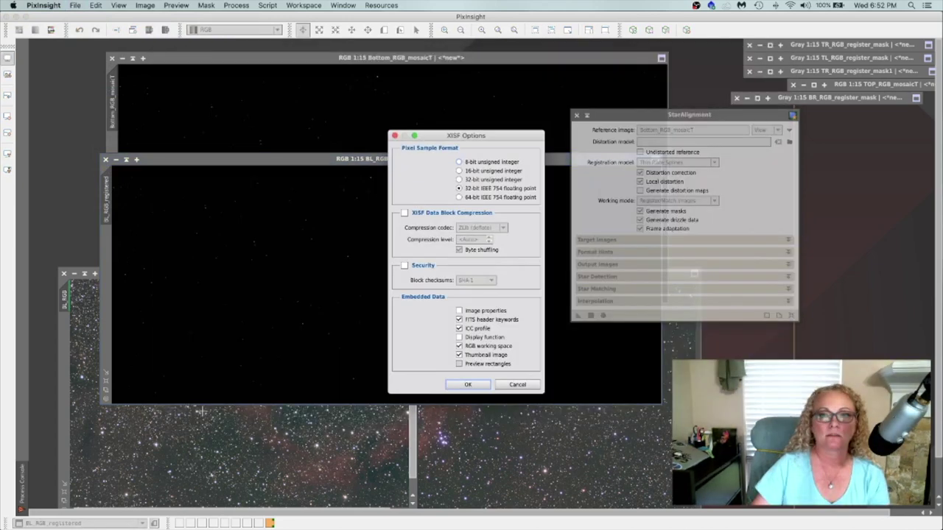
click(475, 390)
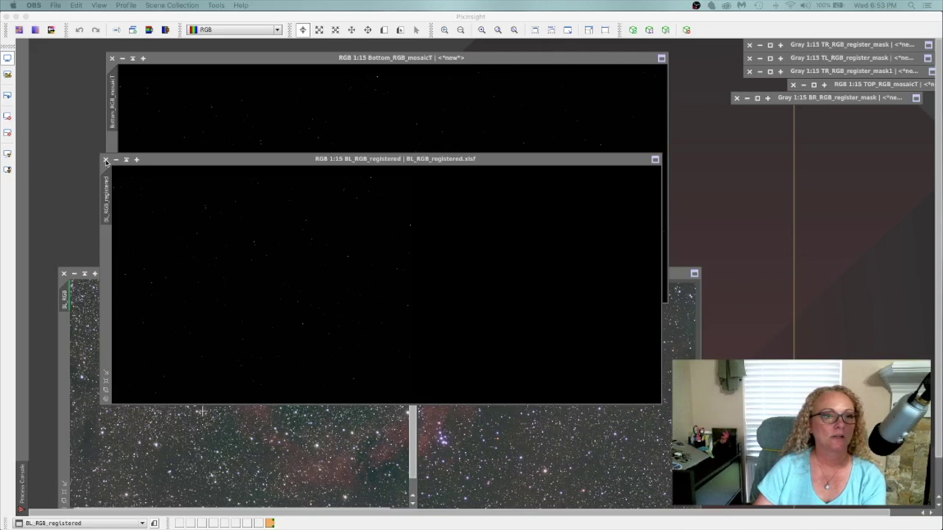
Step: Close the saved BL_RGB_registered image and move the mask icon aside
click(105, 161)
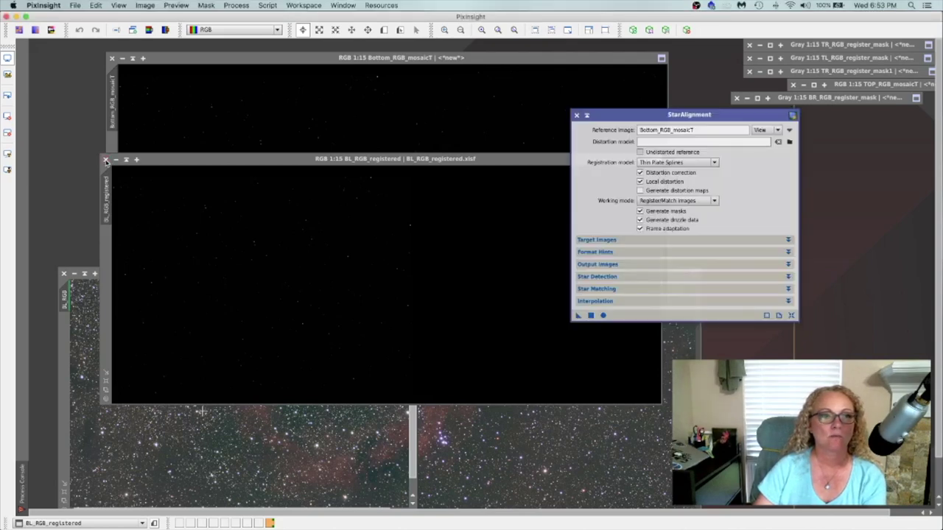
click(105, 161)
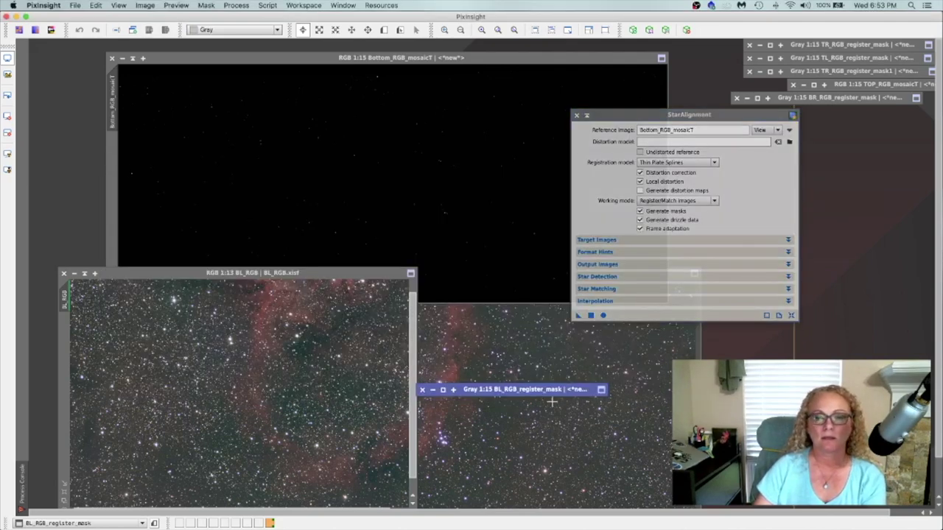
drag(498, 393, 808, 113)
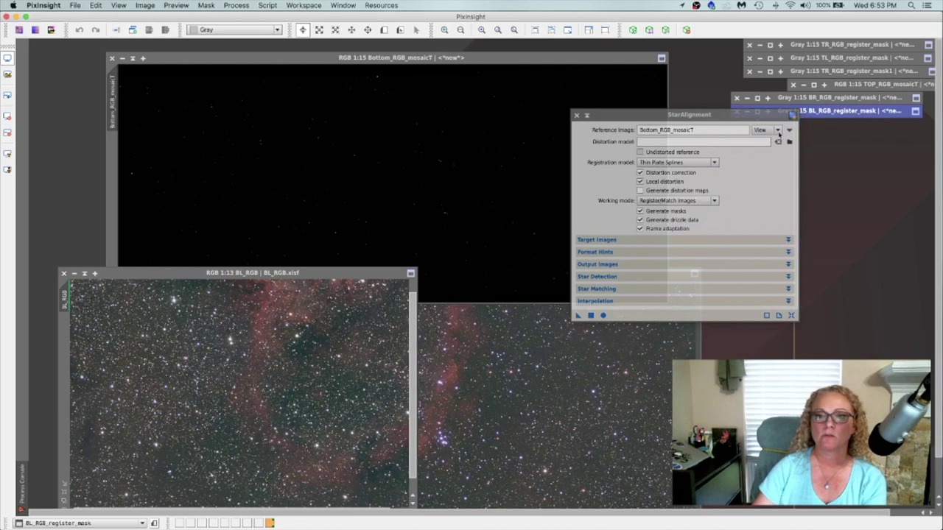
Step: Align BR_RGB to Bottom_RGB_mosaicT and minimise its register mask
click(578, 317)
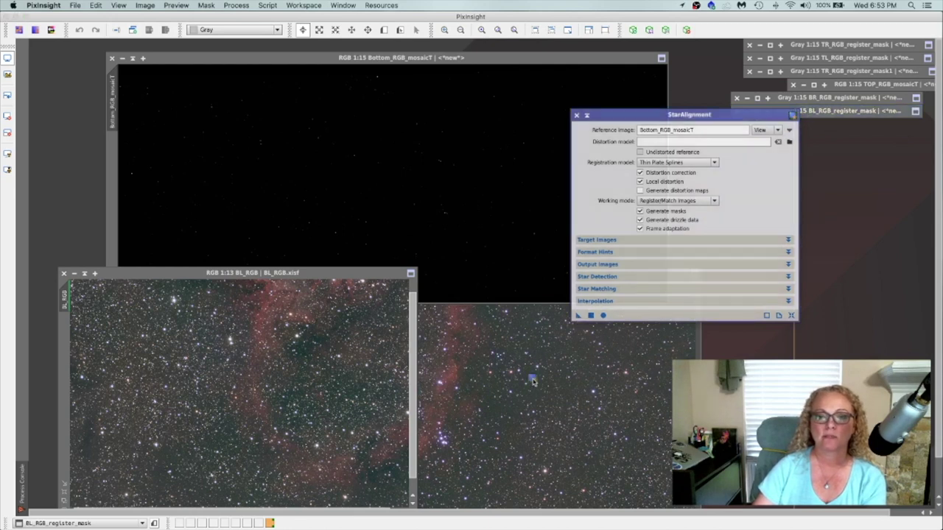
drag(534, 412, 536, 414)
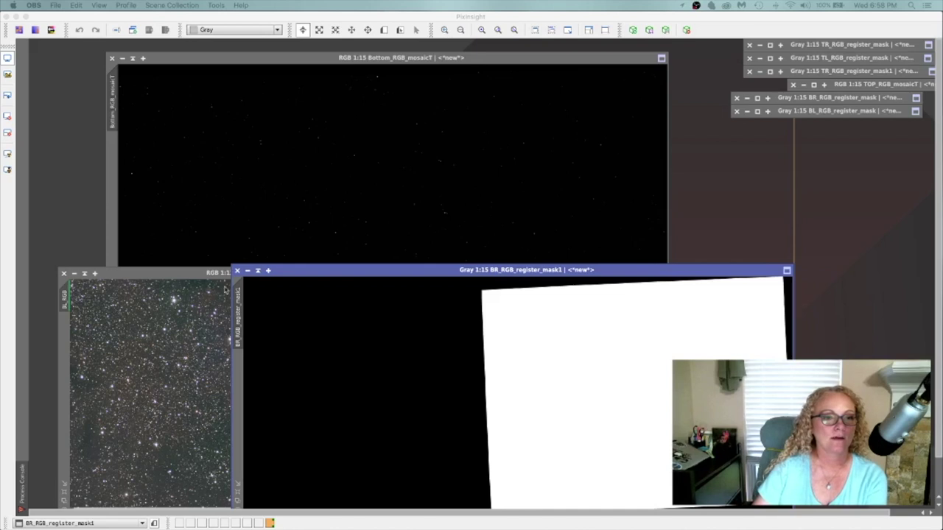
click(257, 271)
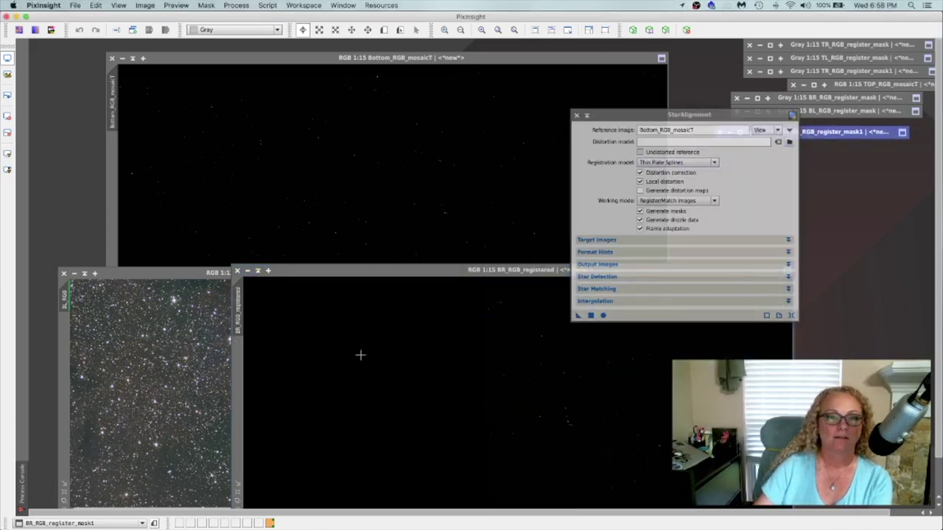
Step: Save BR_RGB_registered as BR_RGB_registered.xisf, close it, and collapse StarAlignment
click(362, 271)
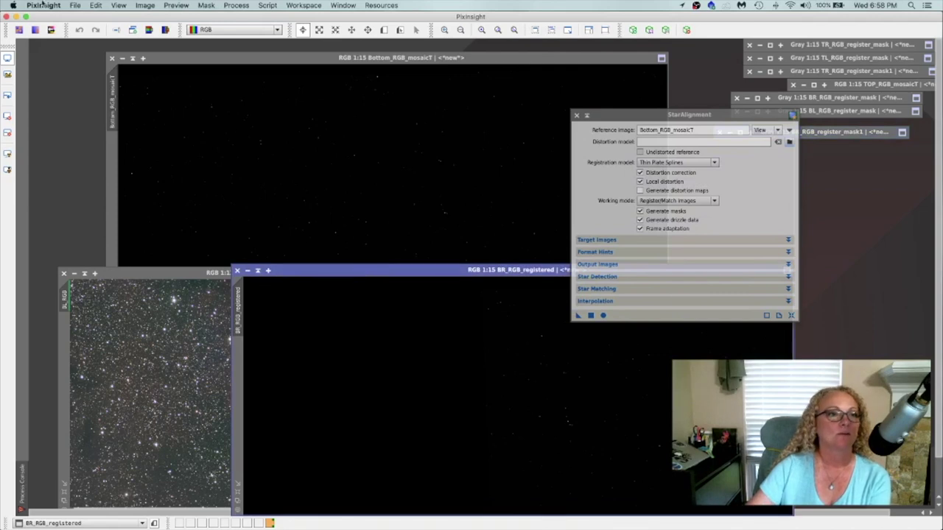
click(76, 6)
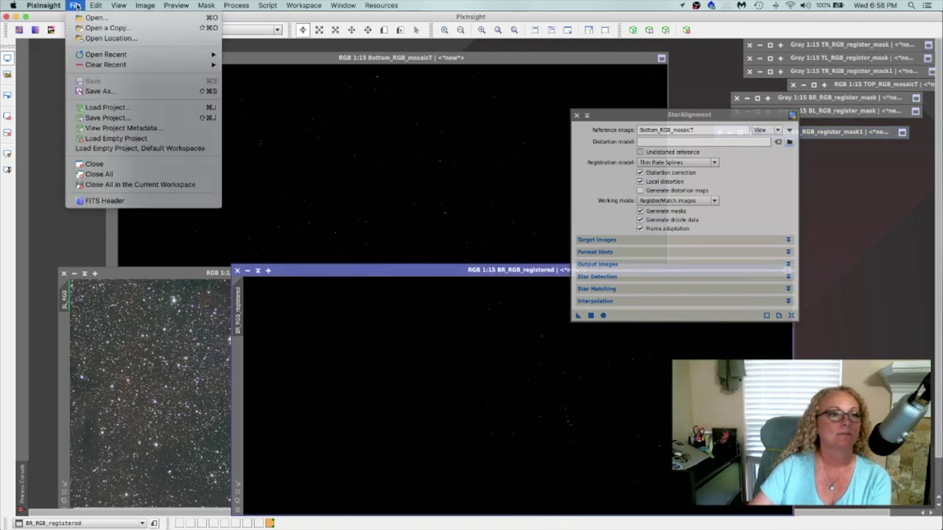
click(95, 91)
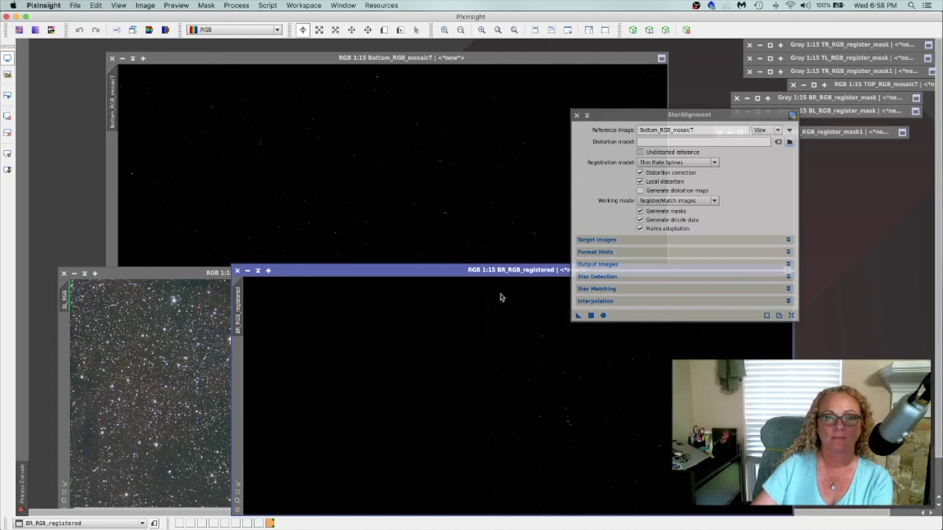
key(Return)
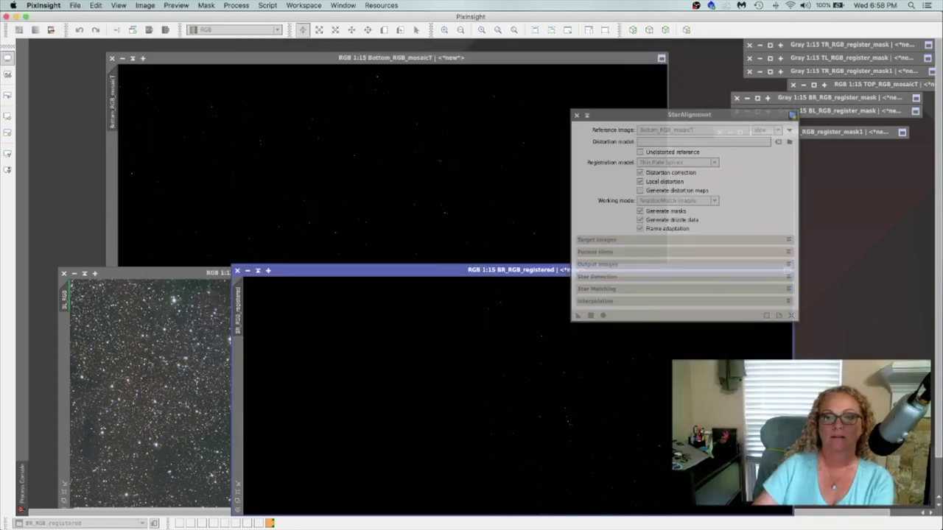
click(456, 383)
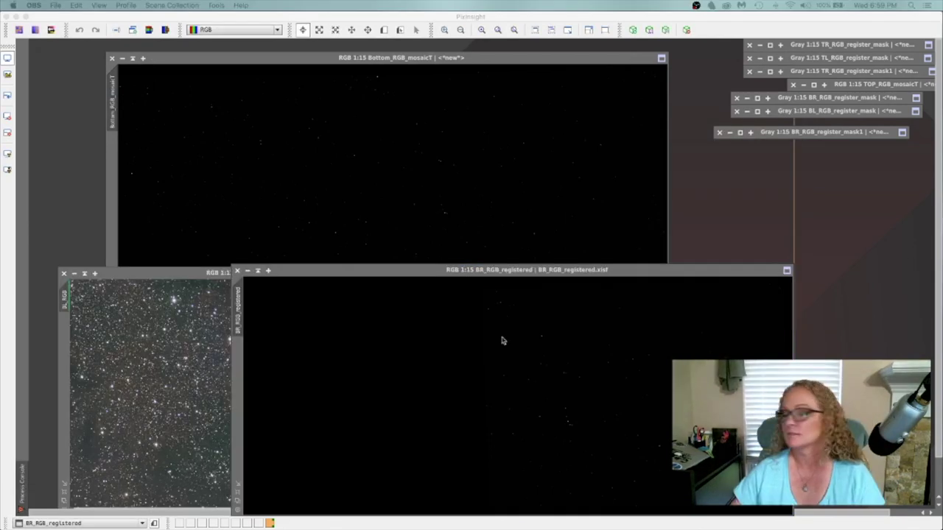
click(237, 271)
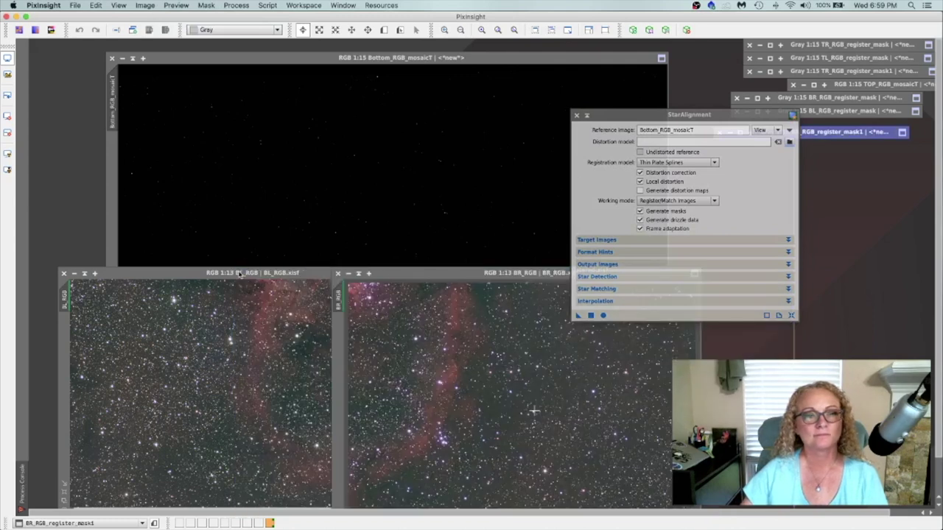
click(587, 116)
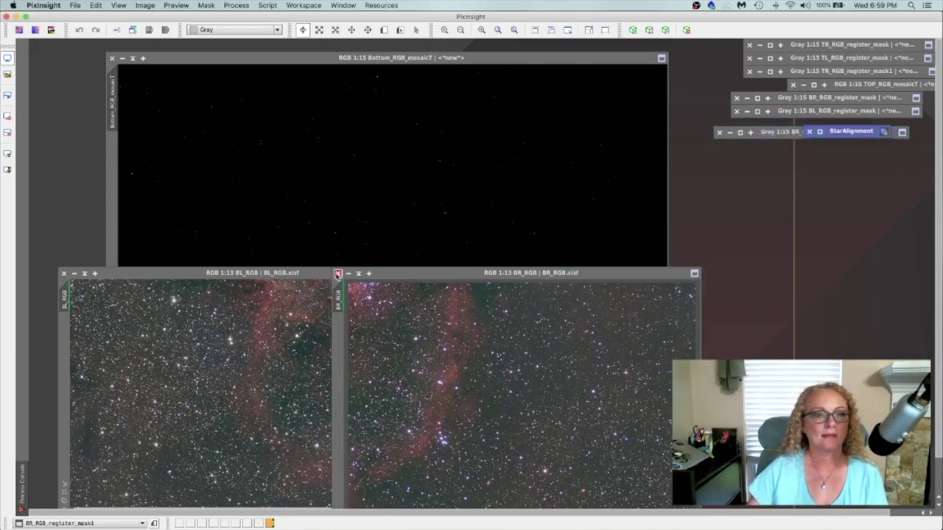
Step: Close BR_RGB and BL_RGB, shade Bottom_RGB_mosaicT, and move the collapsed windows aside
click(338, 273)
click(140, 277)
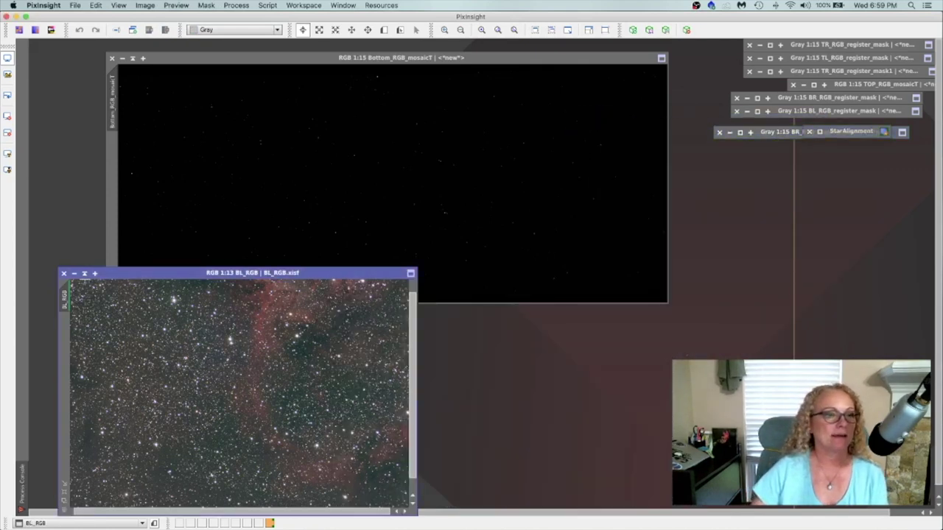
click(63, 274)
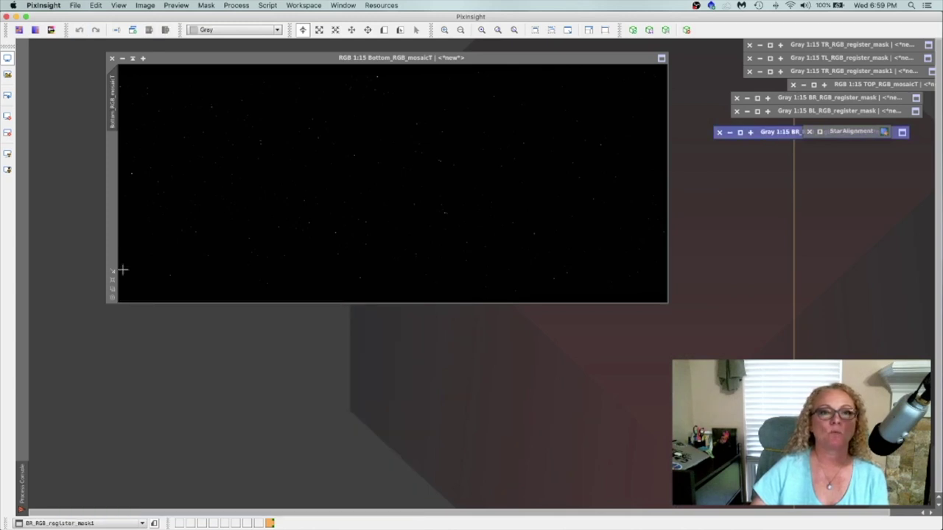
click(132, 59)
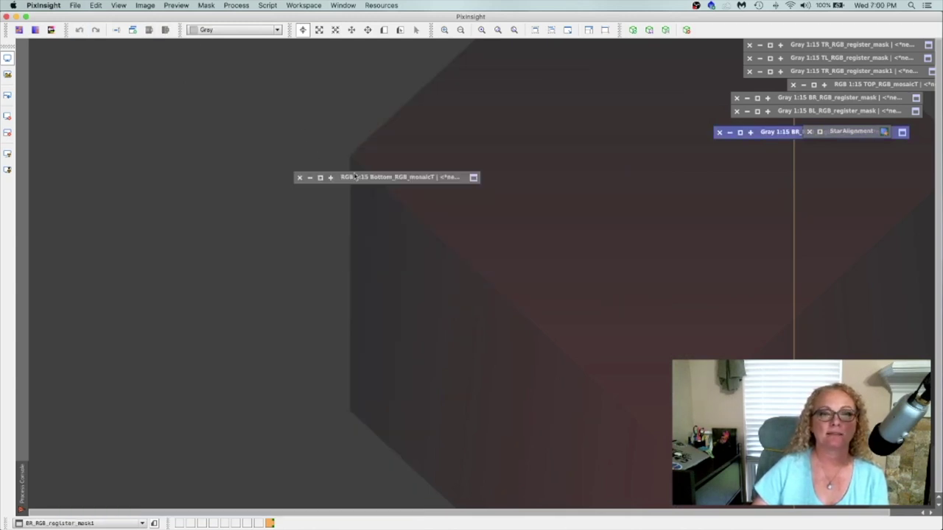
mouse_move(356, 179)
mouse_down()
mouse_move(530, 189)
mouse_move(906, 180)
mouse_move(900, 156)
mouse_up()
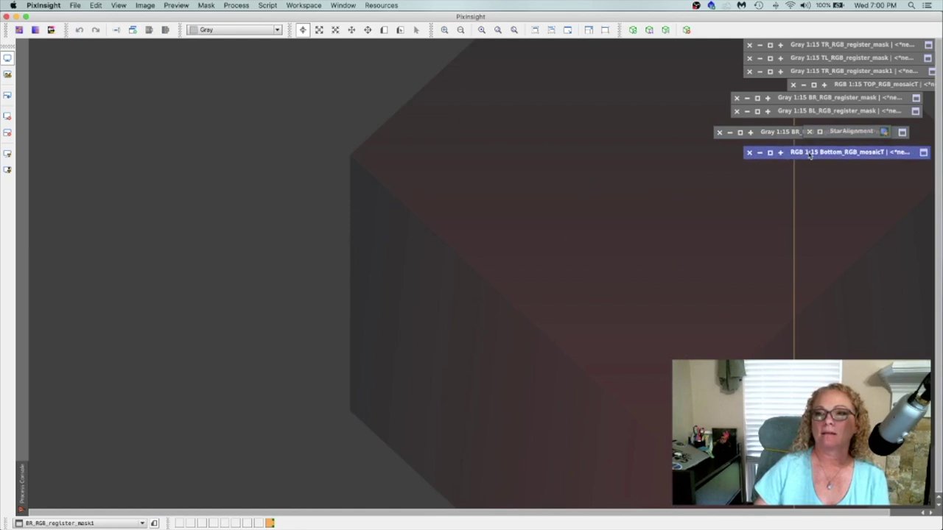
click(865, 135)
drag(830, 138, 536, 74)
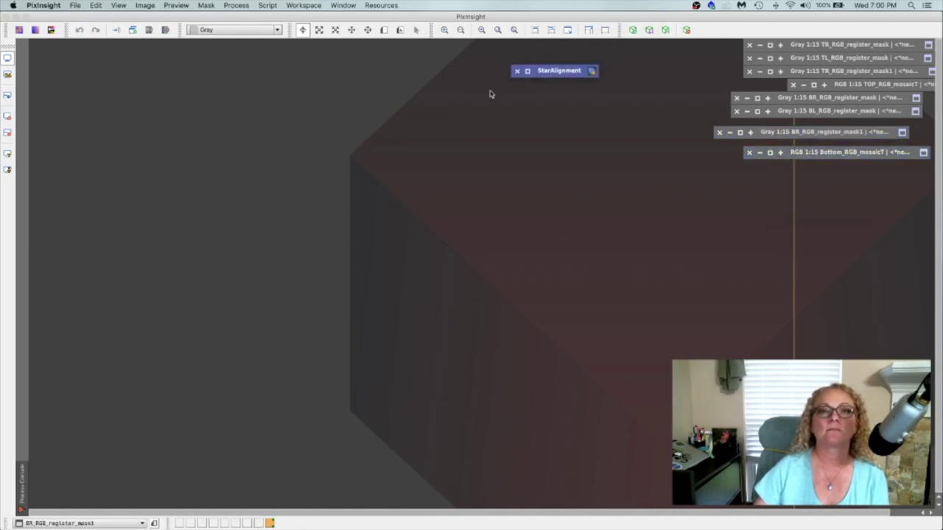
Step: Launch GradientMergeMosaic from the Process menu and reset it to defaults
click(236, 6)
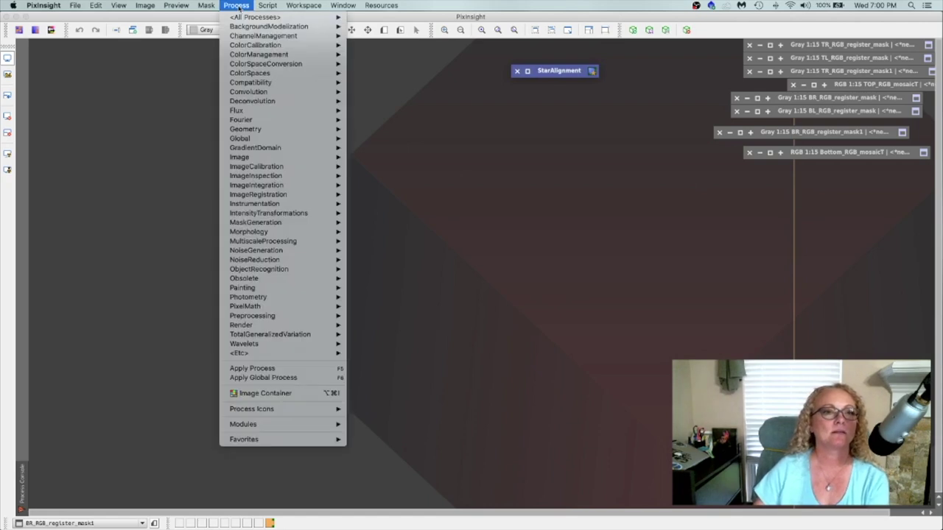
click(237, 6)
click(238, 6)
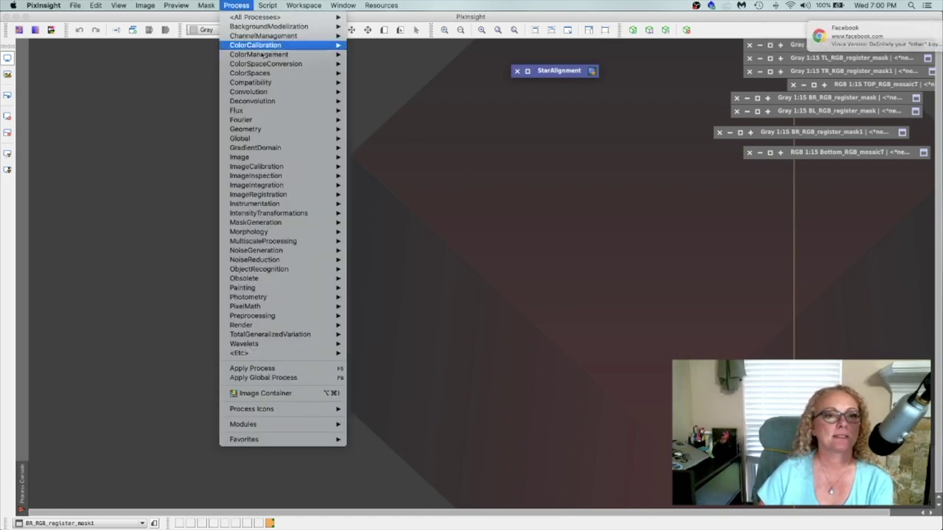
mouse_move(260, 156)
mouse_move(267, 184)
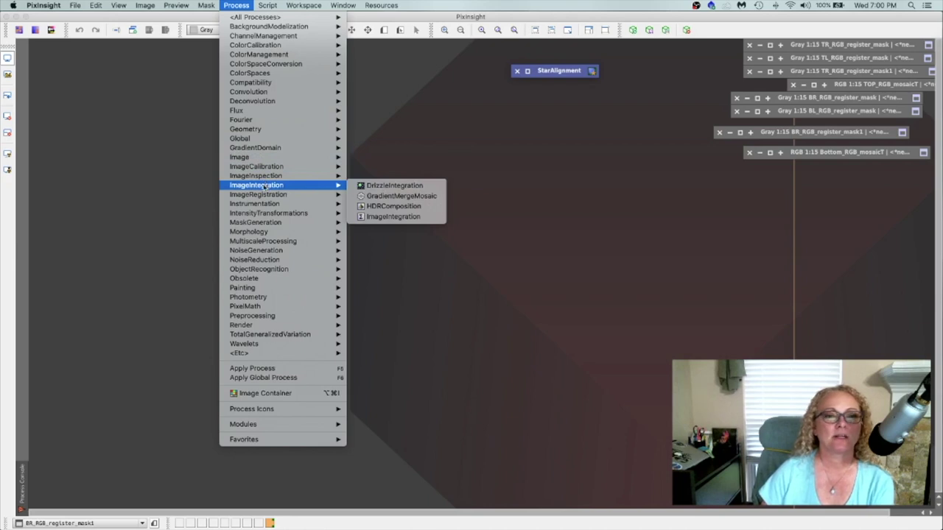
click(401, 196)
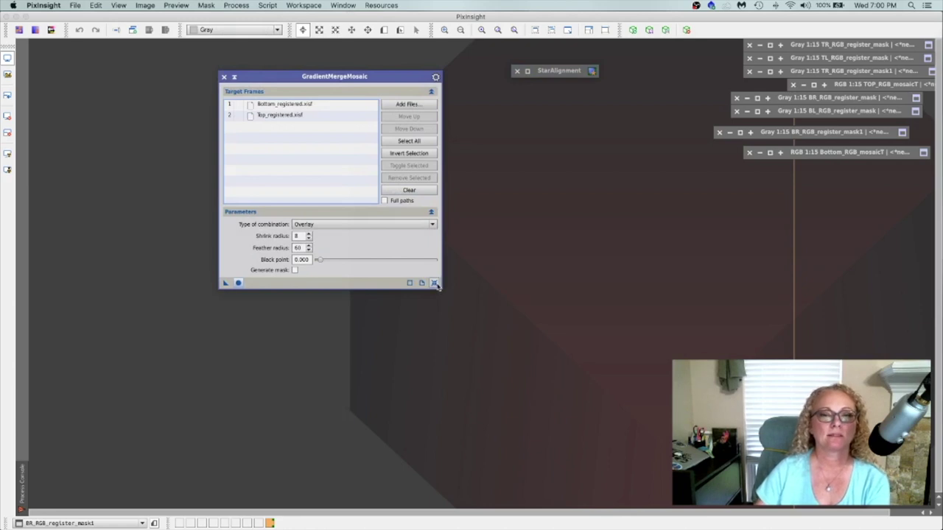
click(434, 283)
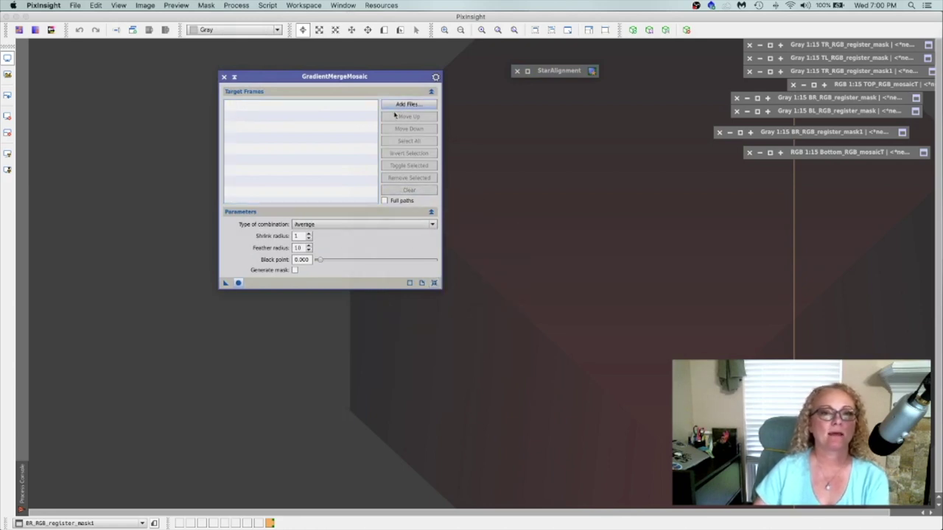
Step: Add TL_RGB_registered1.xisf and TR_RGB_registered.xisf; set Overlay, shrink radius 5, feather radius 60
click(406, 104)
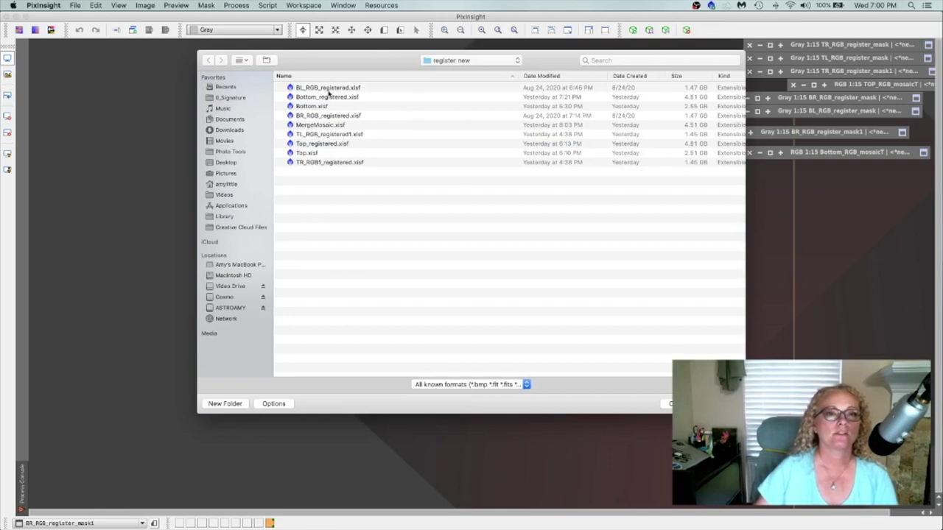
click(324, 136)
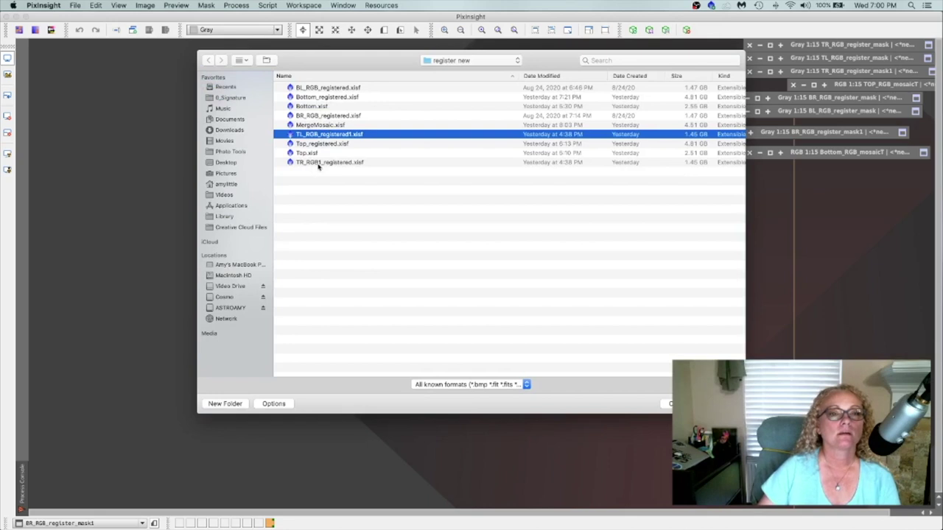
super+click(319, 163)
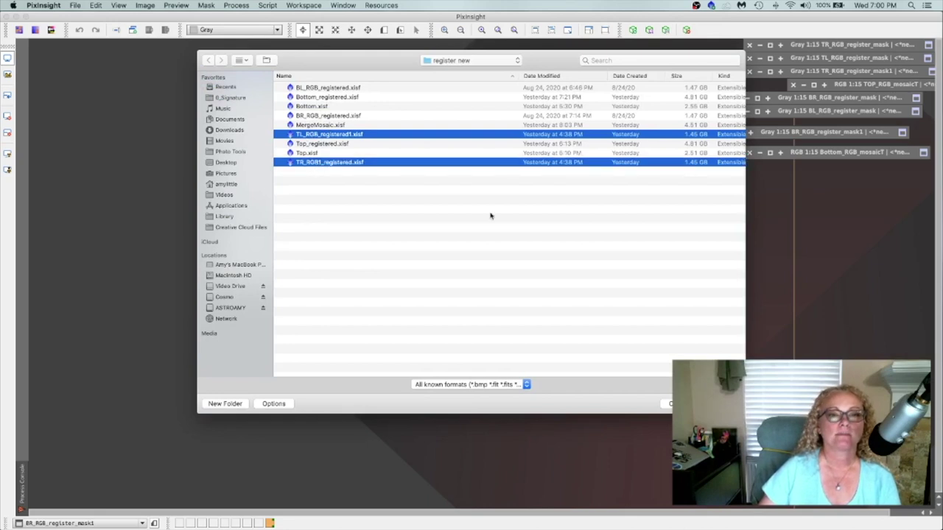
key(Return)
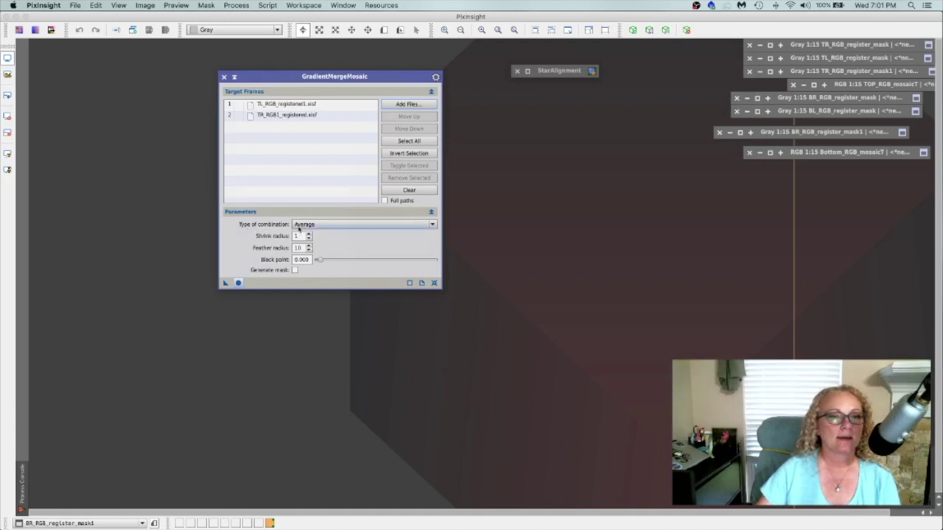
click(320, 224)
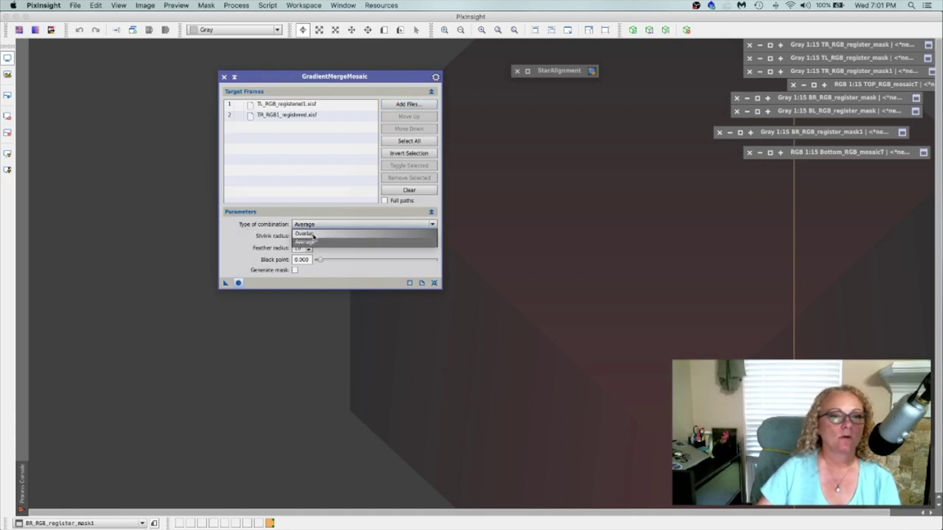
click(303, 235)
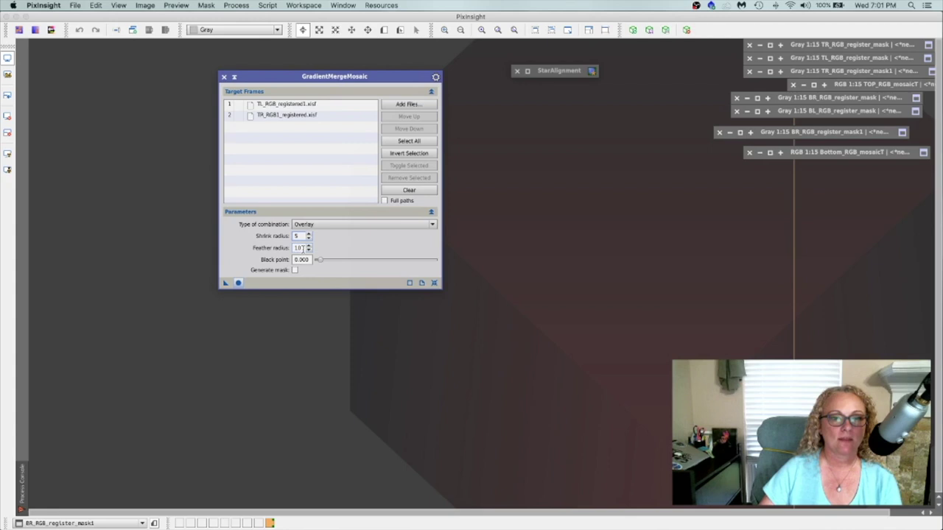
double_click(300, 248)
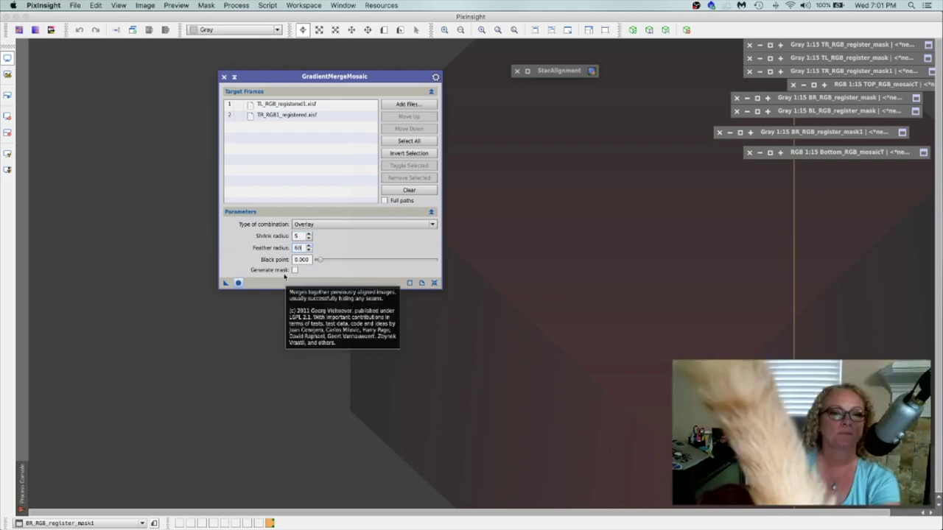
Step: Merge the two top panels, close GradientMergeMosaic, and auto-stretch the MergeMosaic image
click(238, 283)
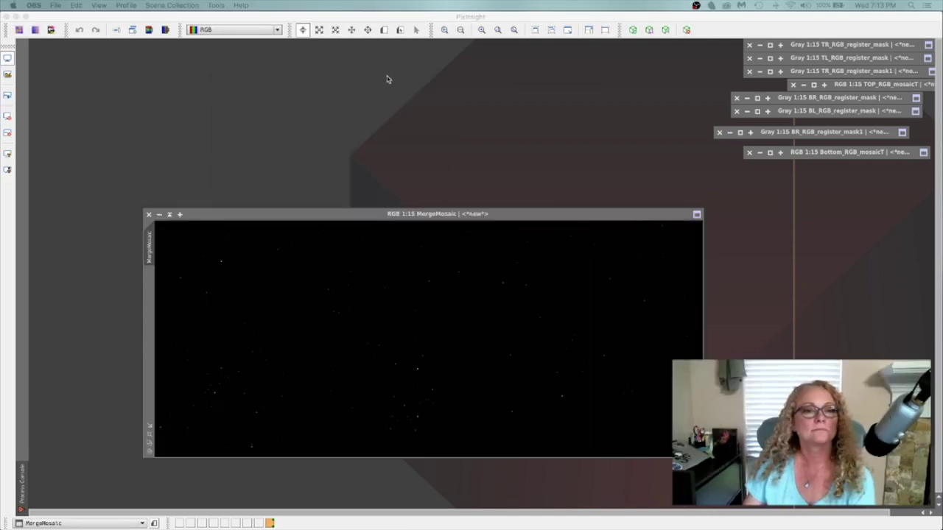
click(383, 215)
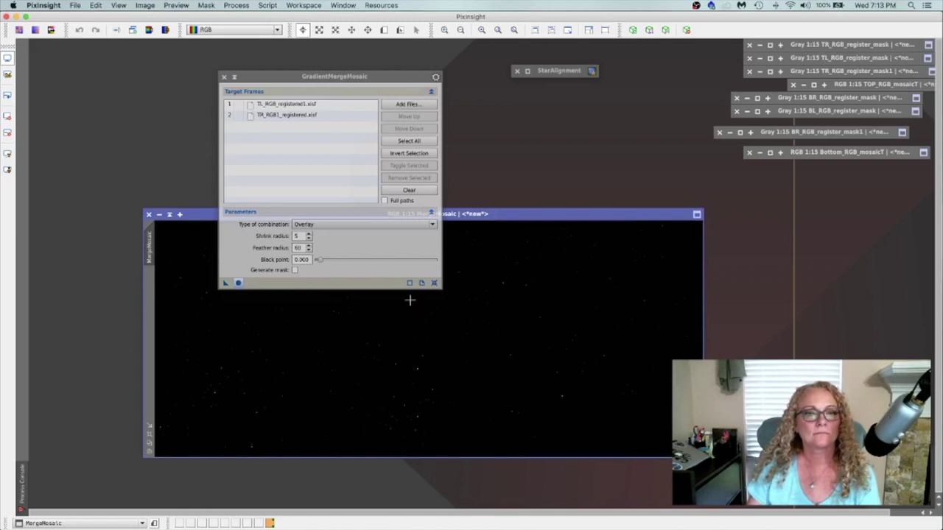
click(225, 77)
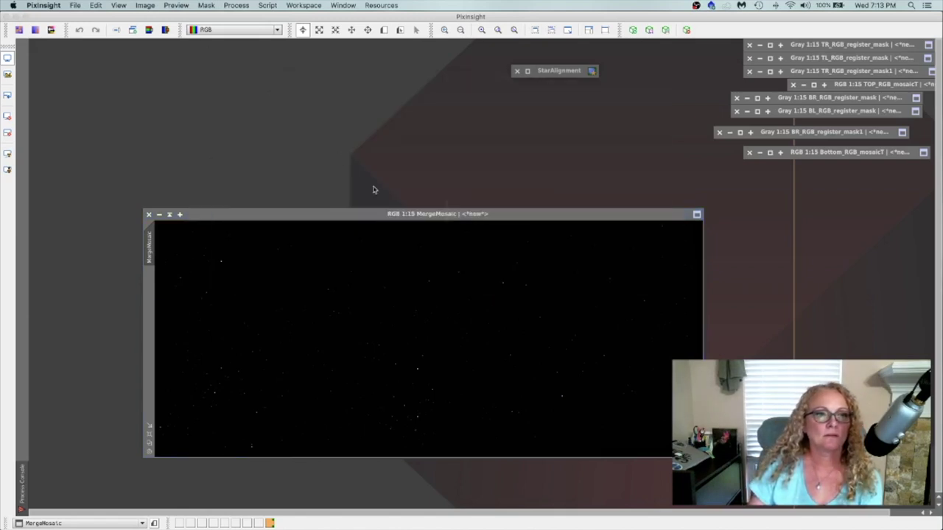
drag(425, 219, 390, 111)
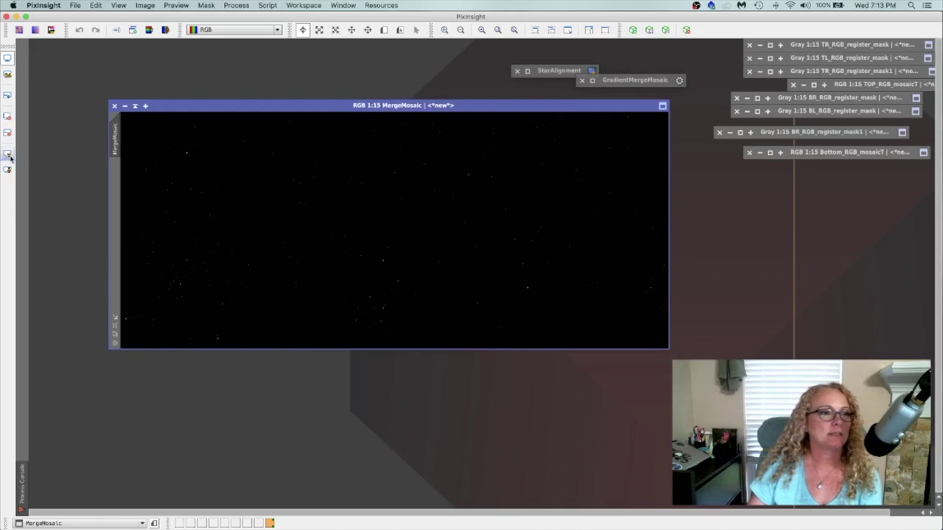
key(ctrl+a)
click(567, 30)
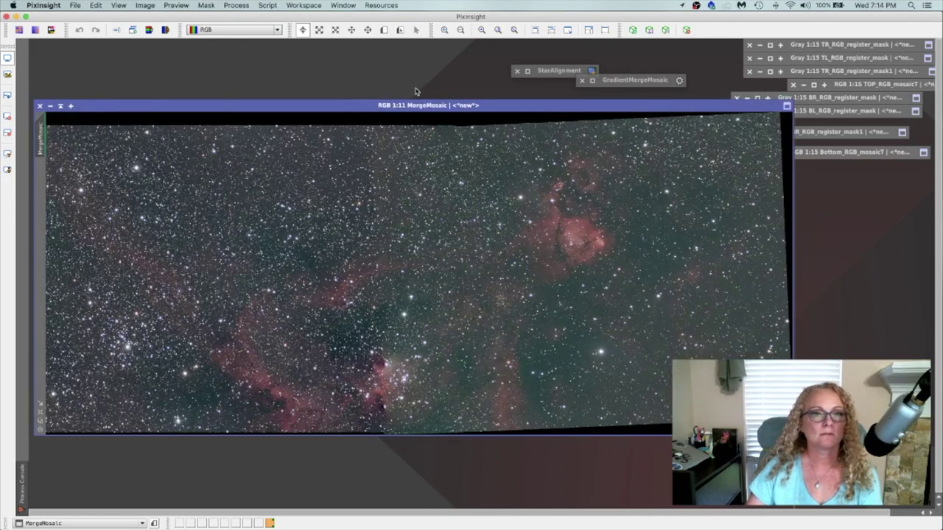
drag(399, 107, 432, 100)
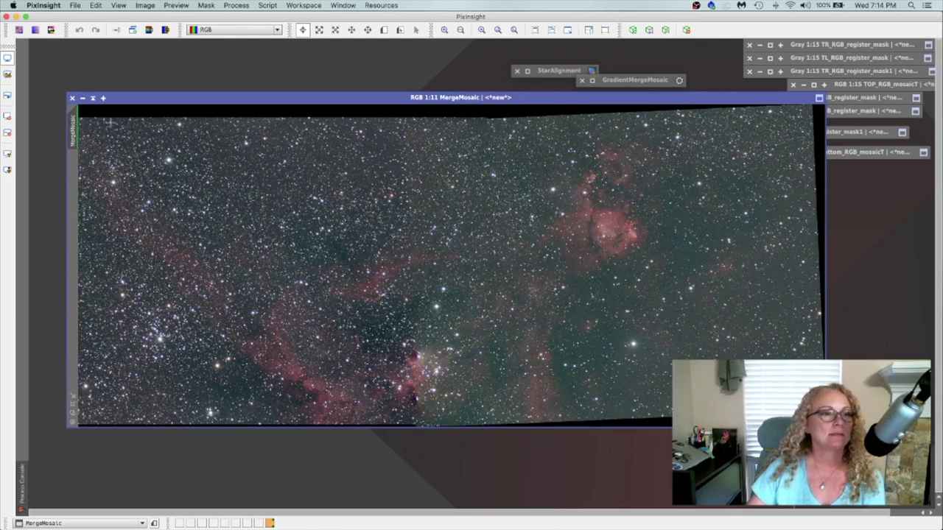
Step: Rename the merged top-half image's identifier to Top
right_click(80, 133)
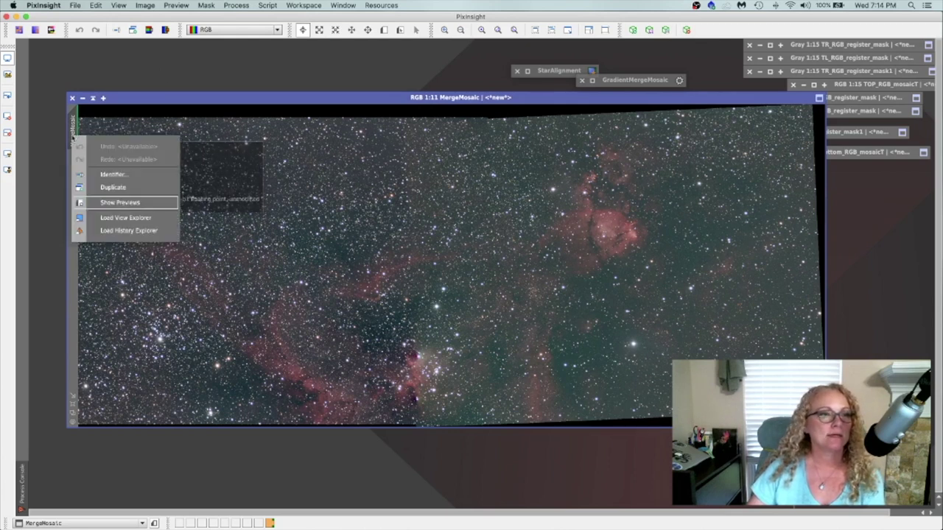
click(112, 175)
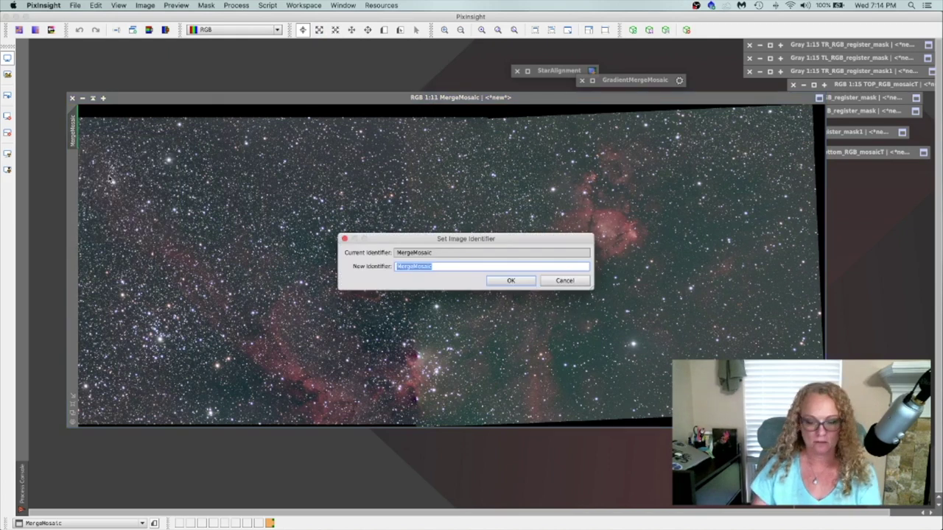
text(Top)
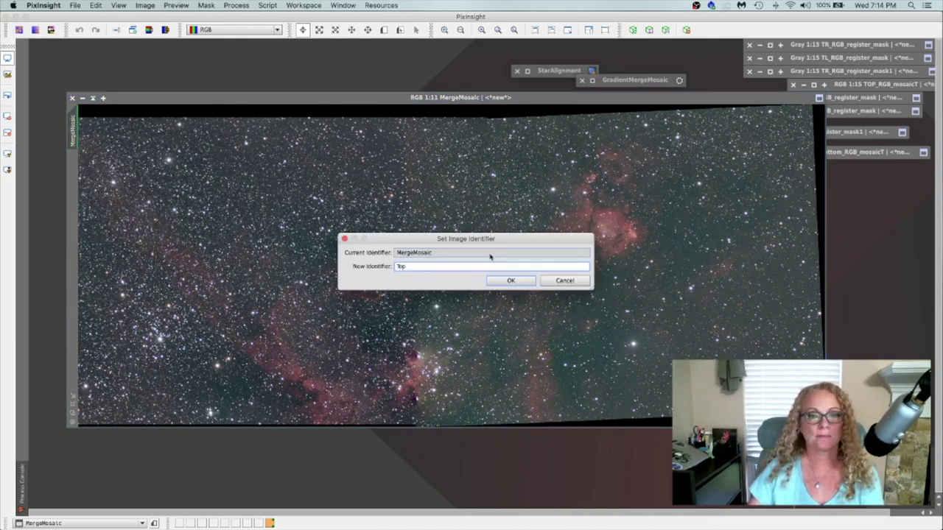
click(510, 281)
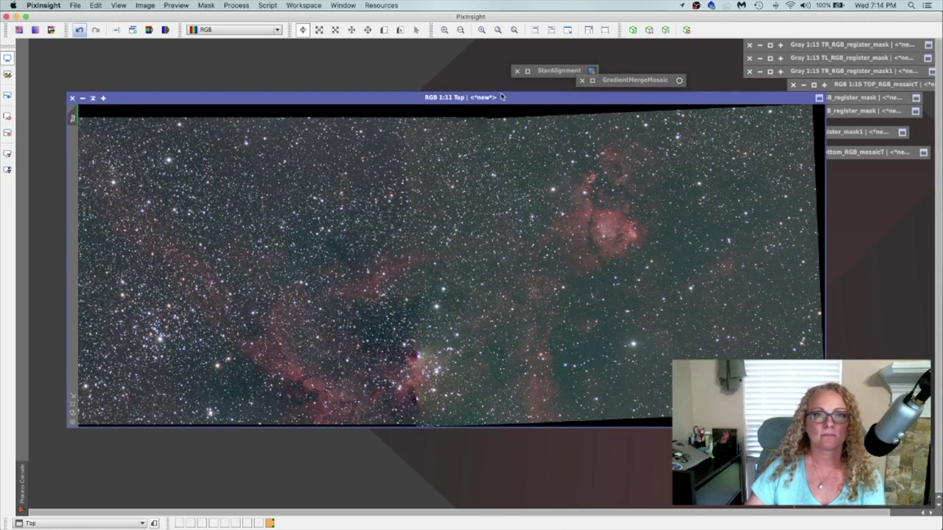
Step: Reposition the Top image, iconify it and park the icon at the workspace's top-left
drag(502, 96, 475, 51)
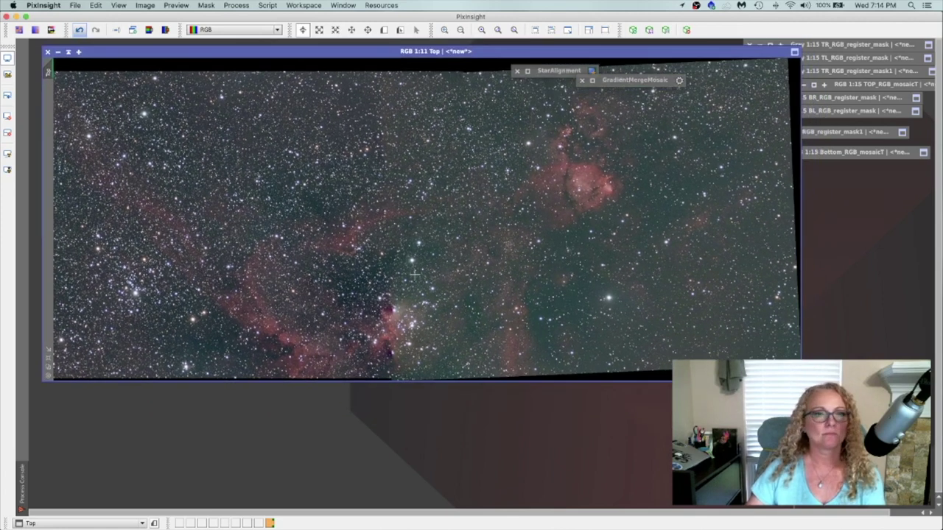
drag(381, 57, 388, 145)
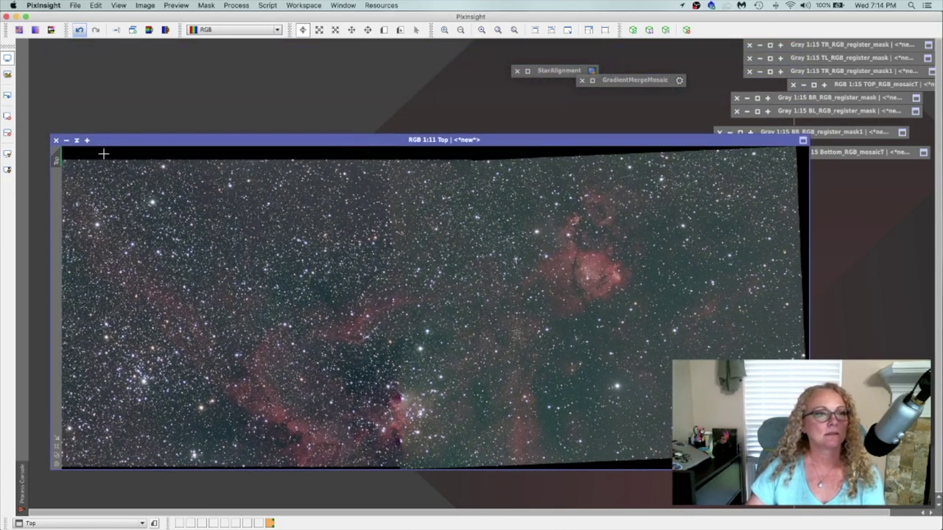
click(76, 140)
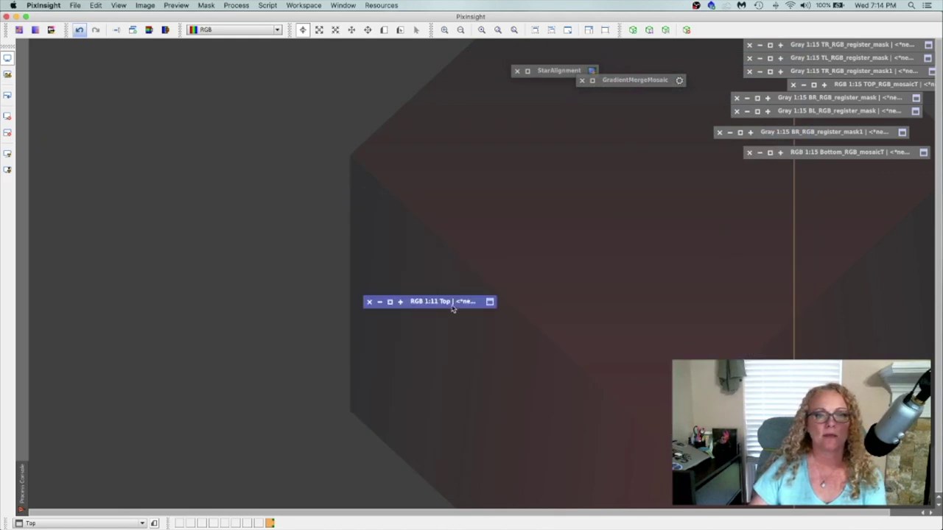
drag(453, 309, 128, 56)
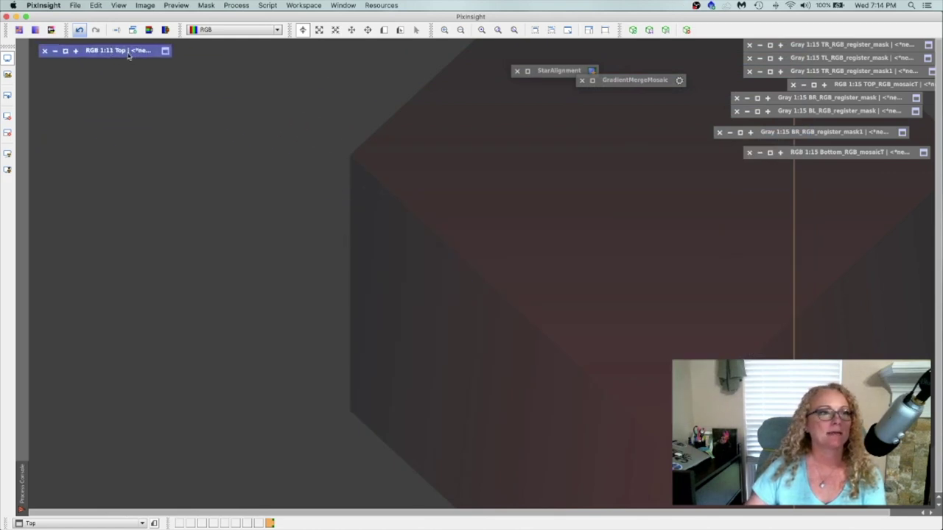
Step: Save the Top image as Top.xisf, accepting the XISF options
click(74, 5)
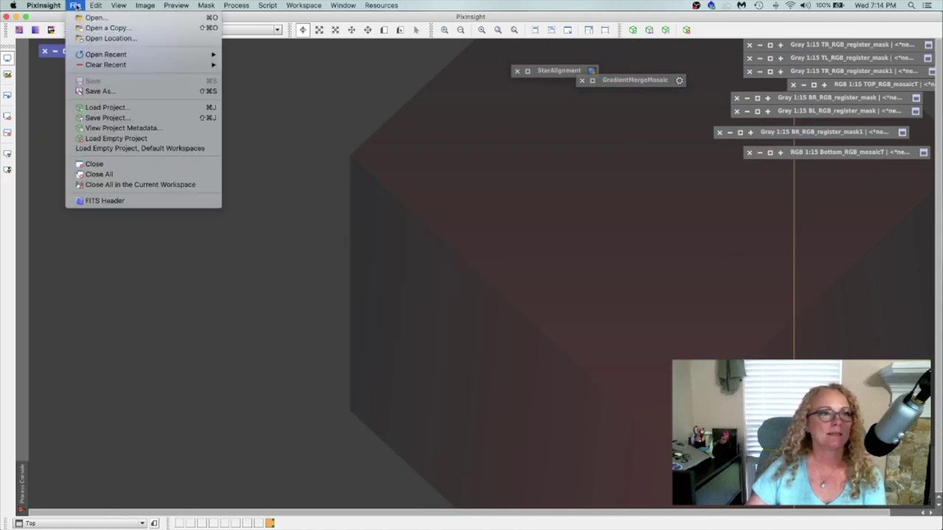
click(108, 91)
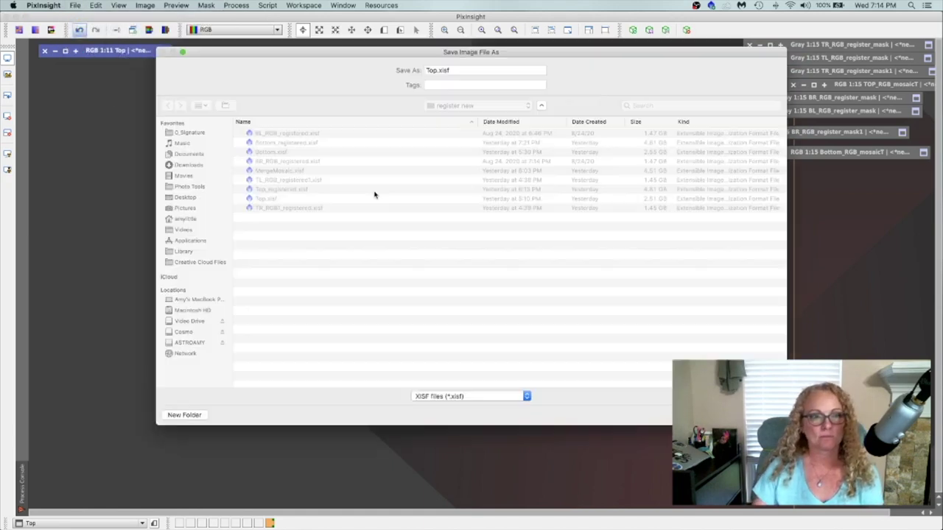
key(Return)
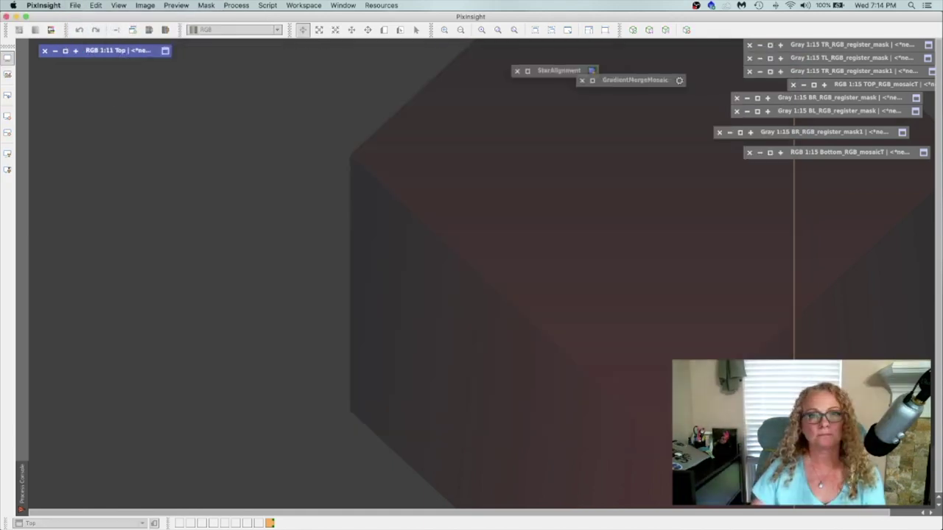
click(469, 389)
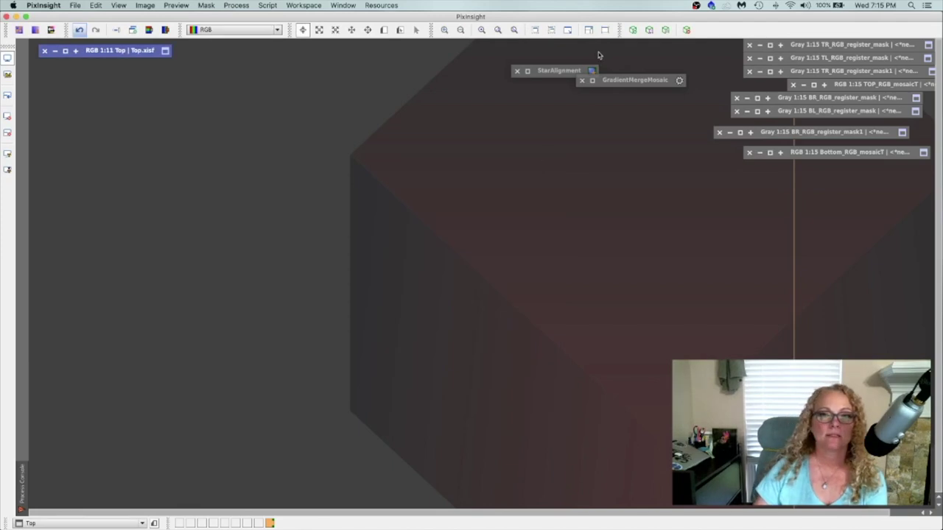
drag(629, 82, 395, 73)
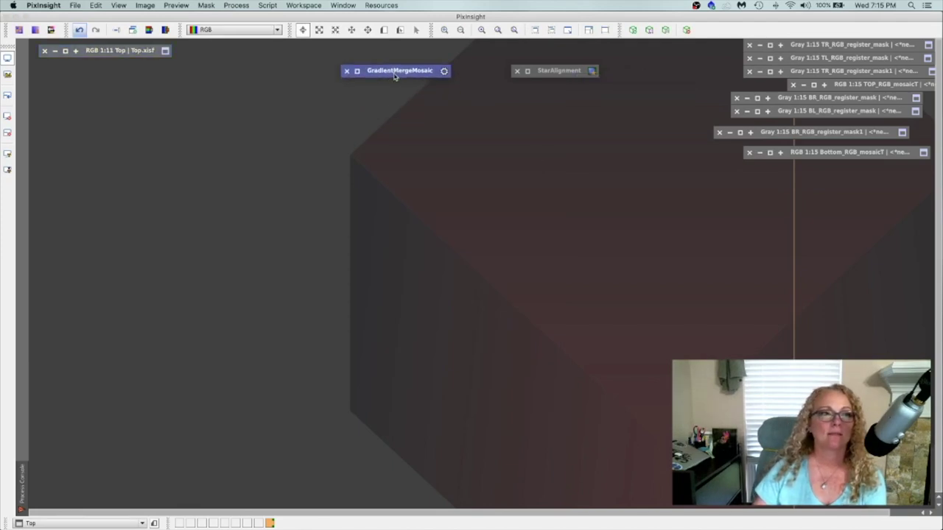
Step: Replace GradientMergeMosaic targets with BL_RGB_registered and BR_RGB_registered, set feather radius 60, and merge
click(357, 71)
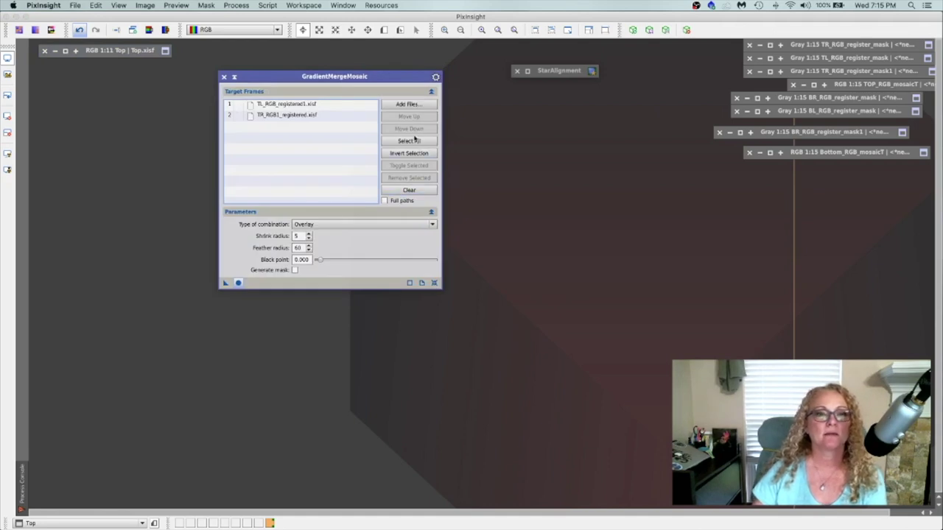
click(408, 191)
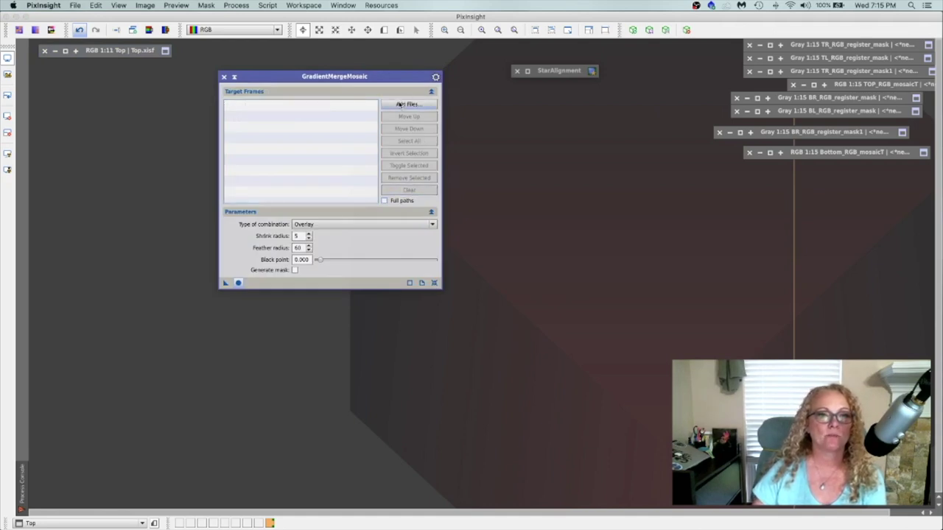
click(398, 105)
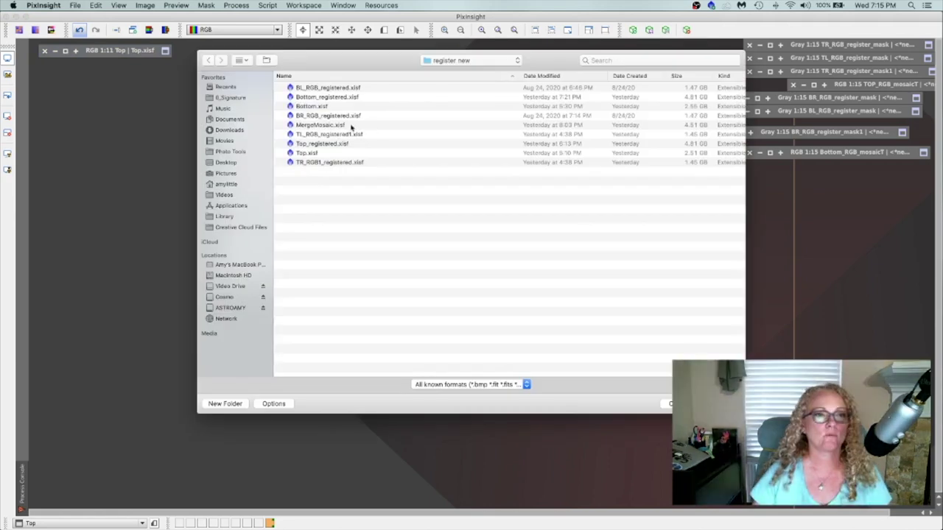
click(324, 116)
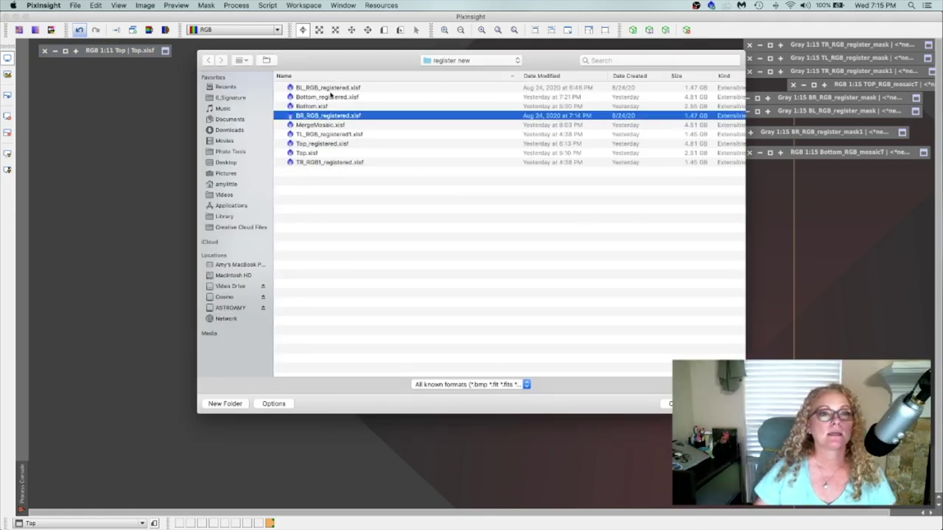
super+click(322, 88)
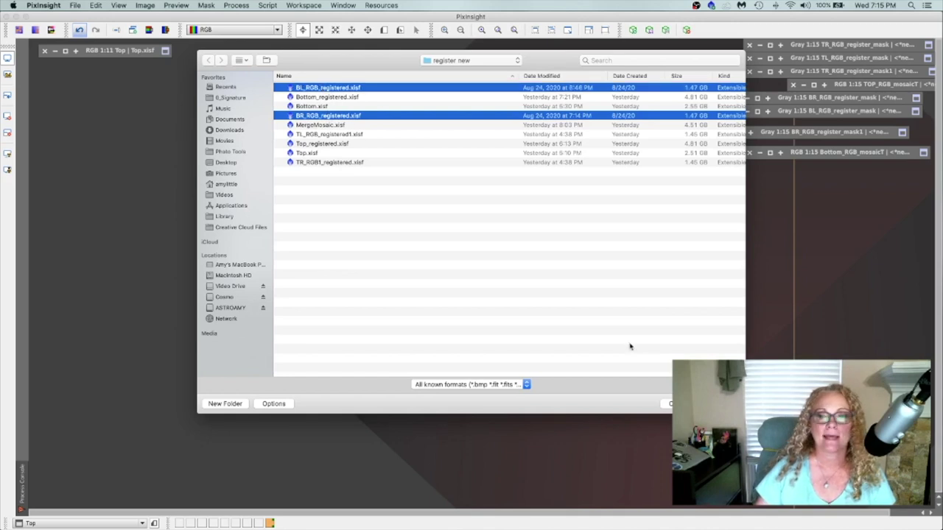
key(Return)
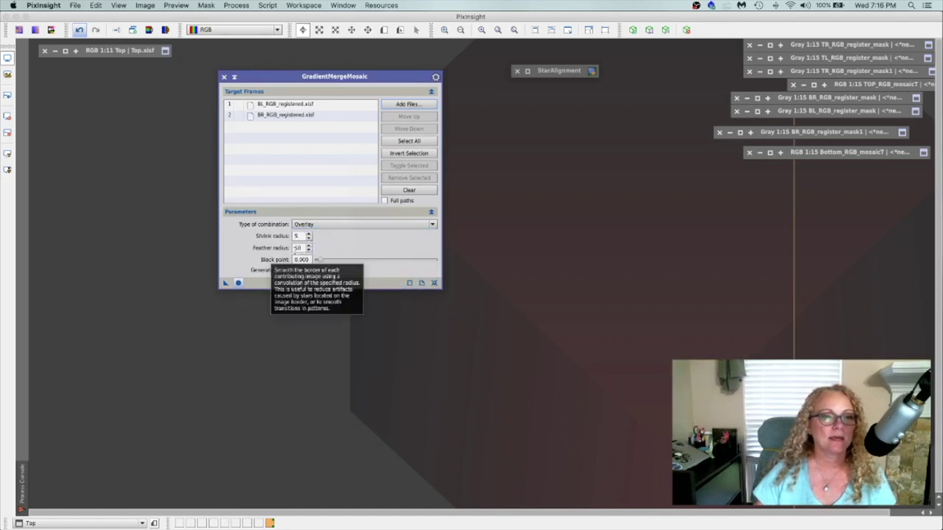
click(308, 245)
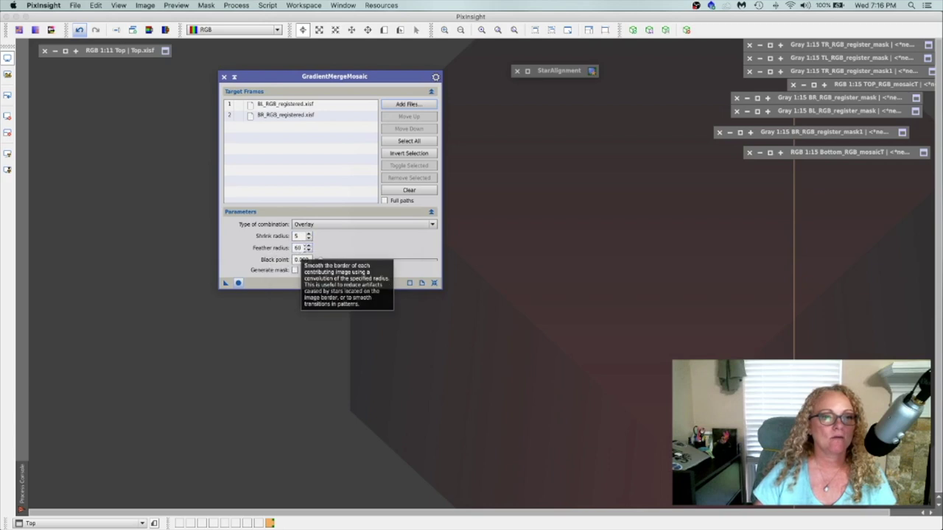
click(238, 284)
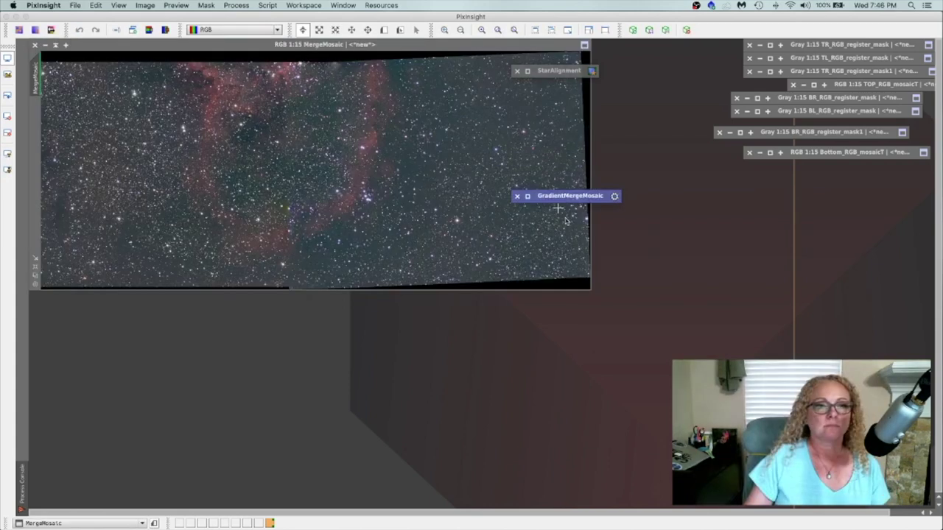
Step: Move the process icons aside and zoom into the merged bottom mosaic
drag(567, 196, 811, 242)
drag(559, 76, 807, 267)
drag(366, 44, 452, 108)
click(444, 29)
click(445, 29)
click(444, 29)
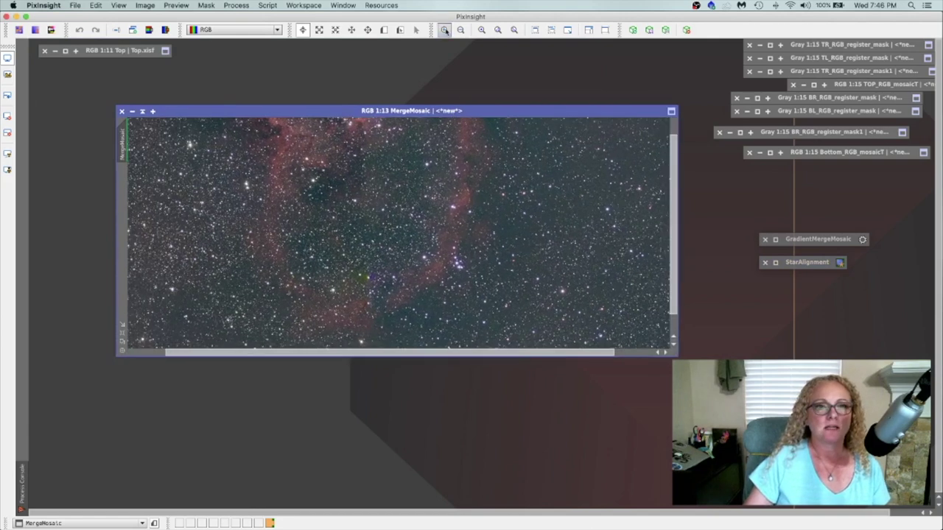
click(444, 30)
click(445, 29)
click(444, 30)
click(444, 30)
click(444, 29)
click(444, 30)
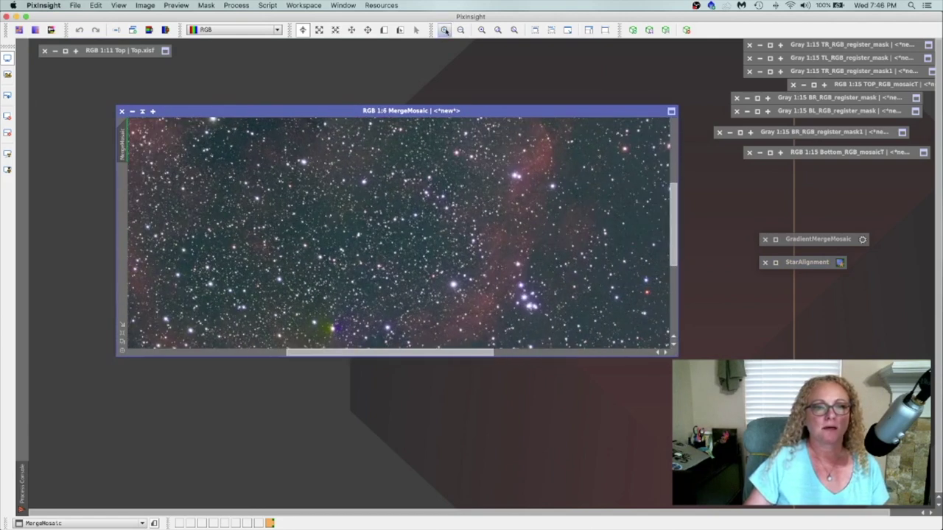
Step: Inspect the panel seam up close, then fit the whole mosaic back into view
drag(674, 250, 677, 305)
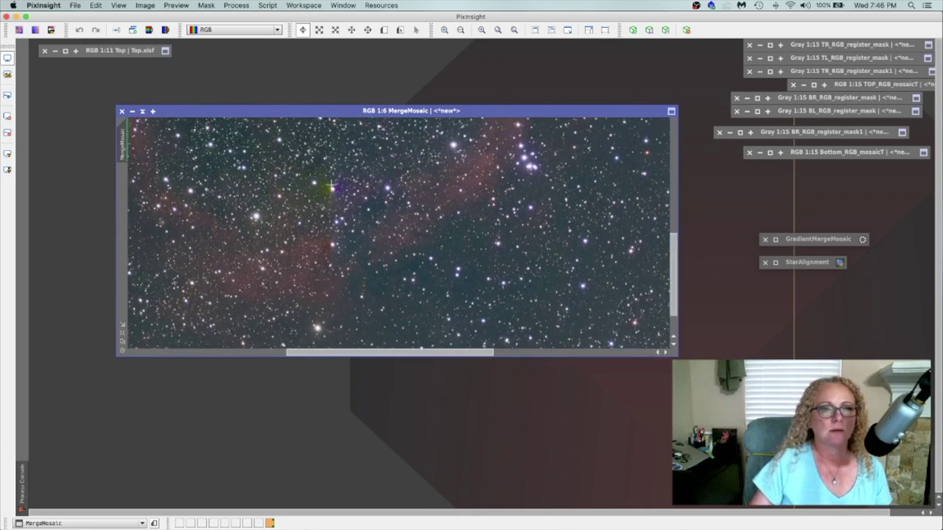
click(444, 29)
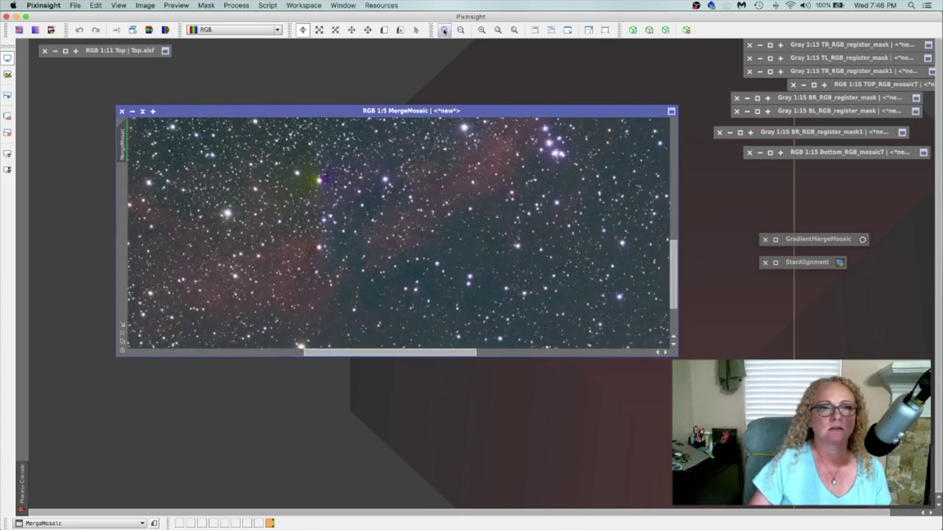
click(444, 29)
click(444, 30)
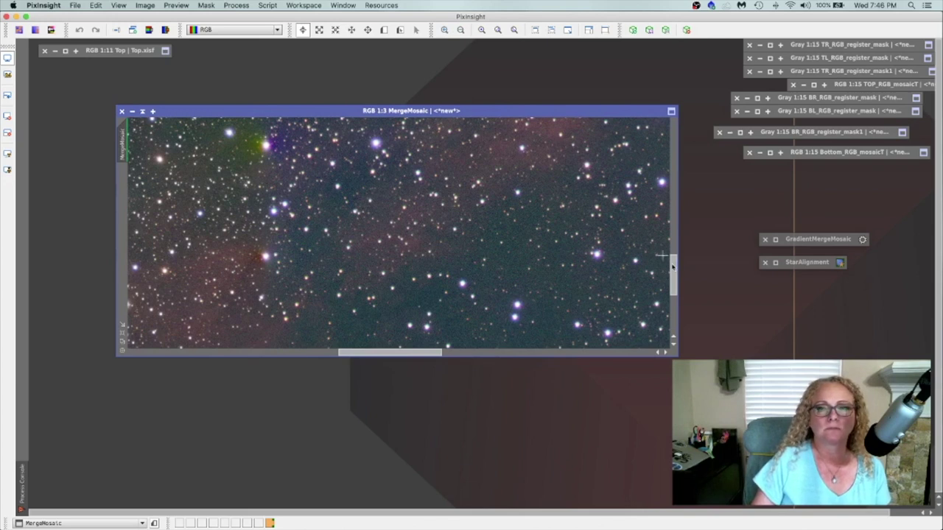
mouse_move(676, 277)
mouse_down()
mouse_move(673, 234)
mouse_move(673, 276)
mouse_up()
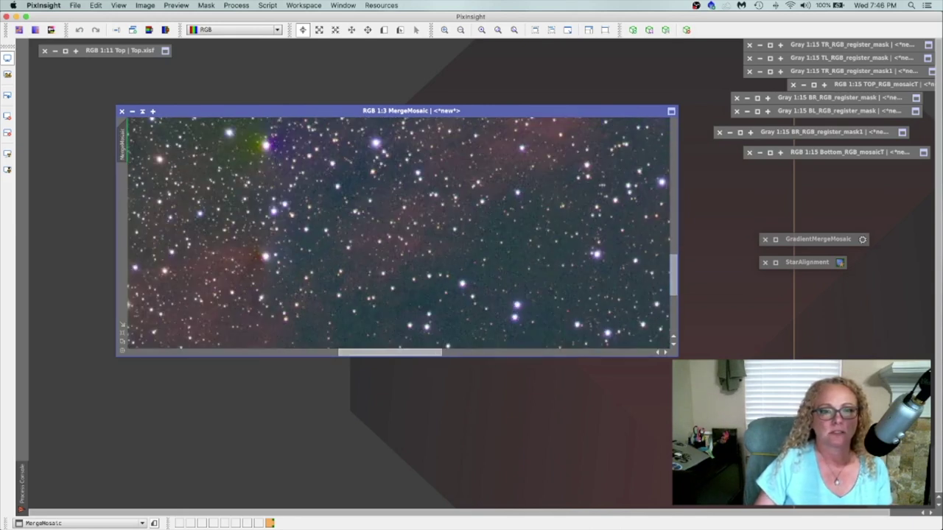
click(400, 29)
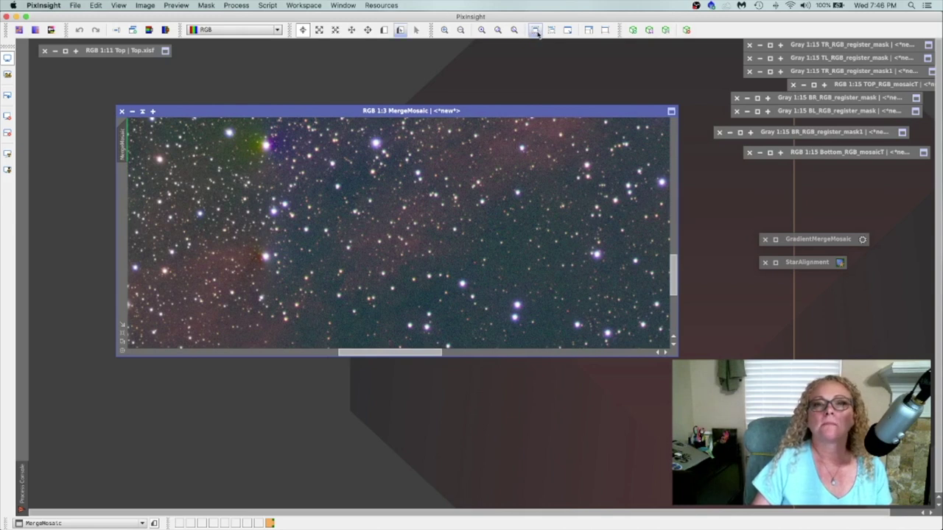
click(536, 30)
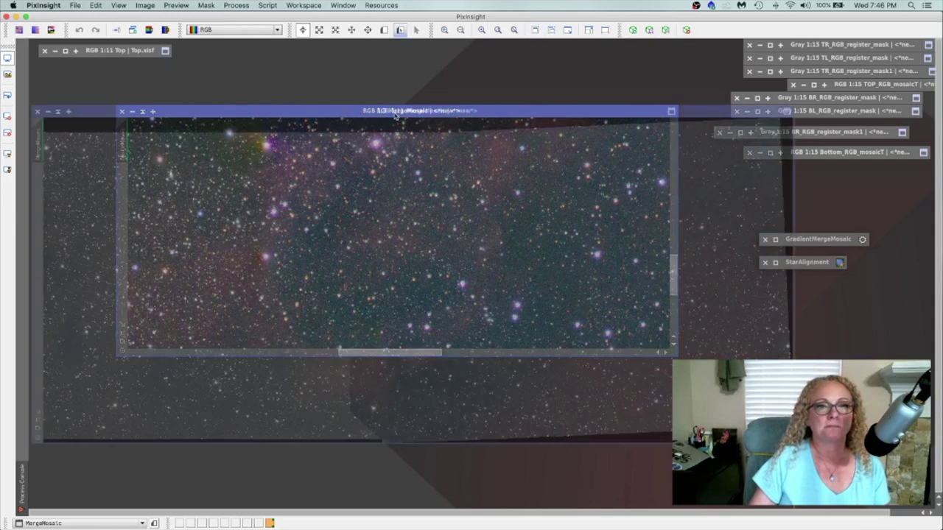
drag(402, 111, 442, 131)
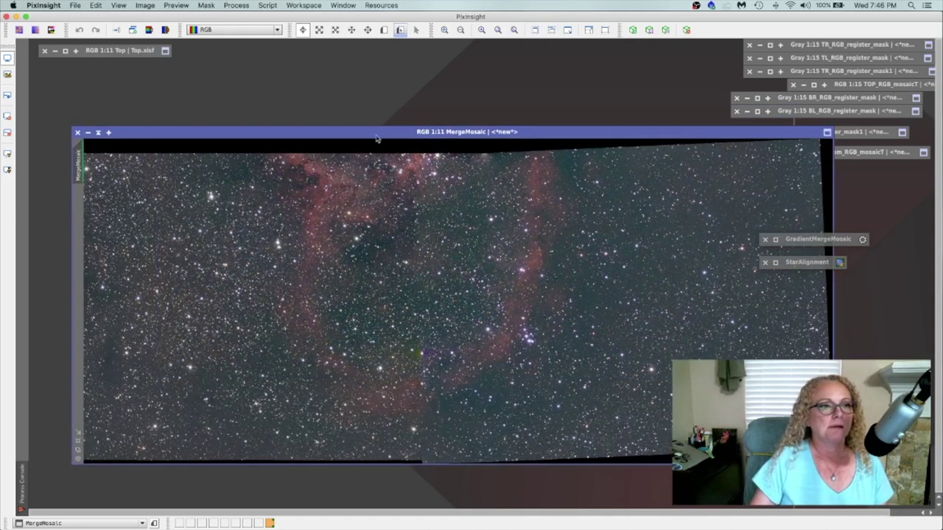
Step: Rename the merged mosaic to Bottom and save it as Bottom.xisf
right_click(78, 175)
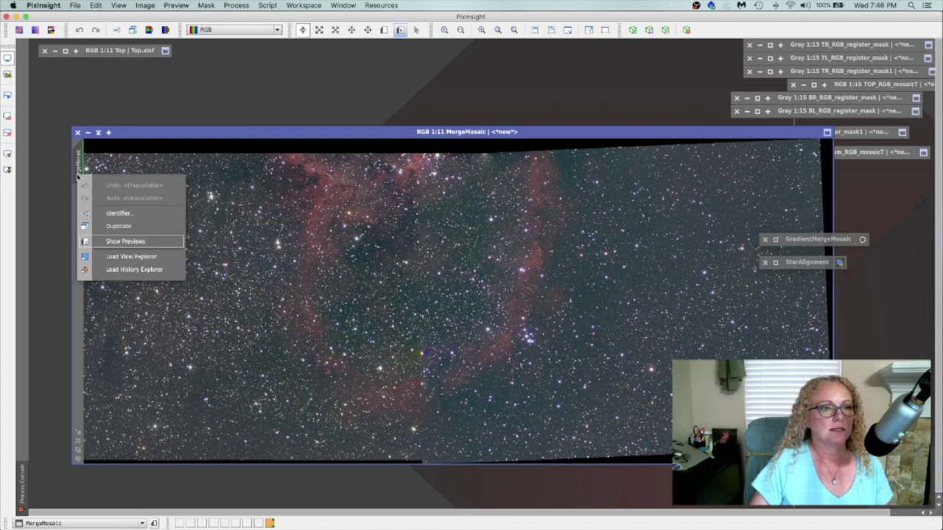
click(121, 215)
text(Bottom)
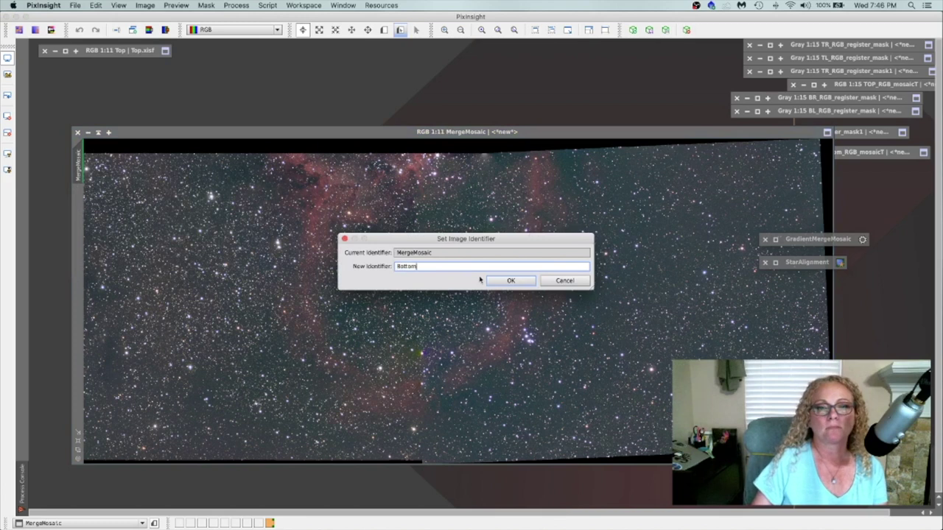
click(508, 281)
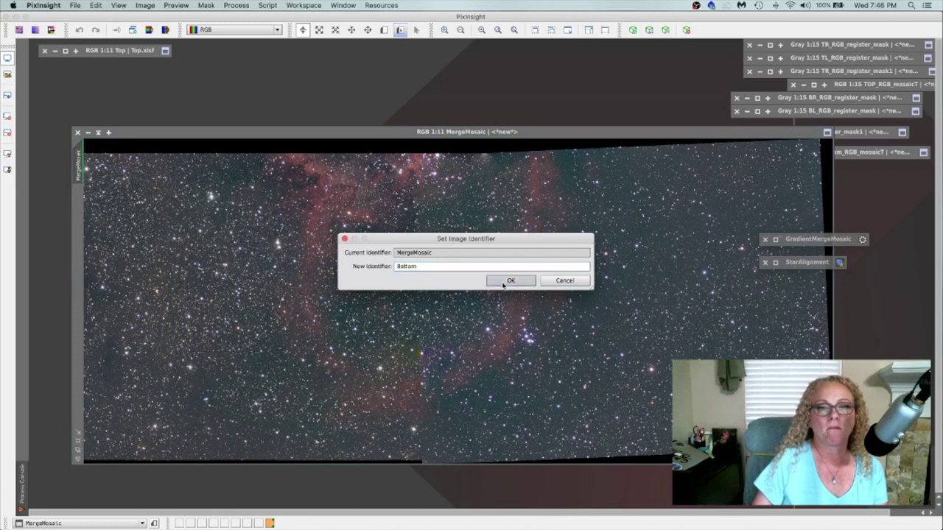
click(74, 9)
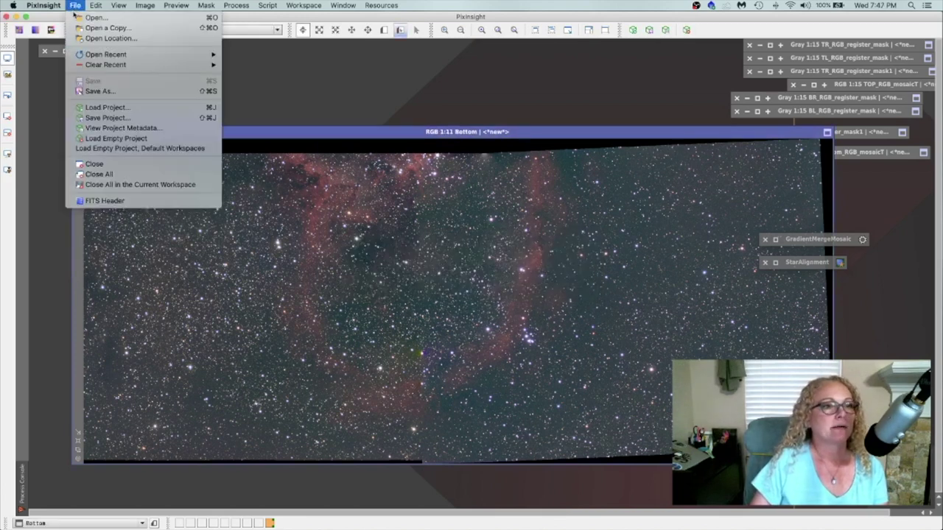
click(91, 92)
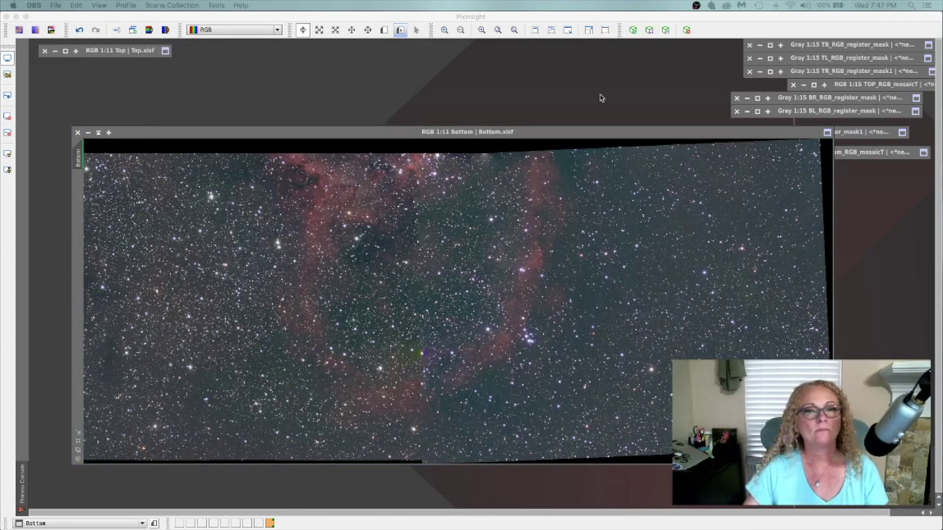
click(529, 131)
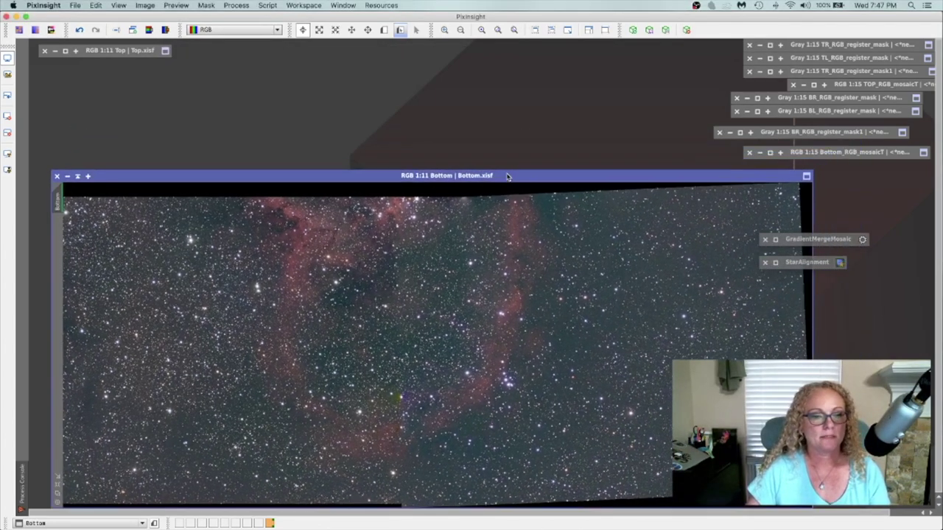
Step: Restore Top.xisf, zoom both images out, and arrange Bottom beneath Top
click(66, 51)
drag(546, 146, 550, 118)
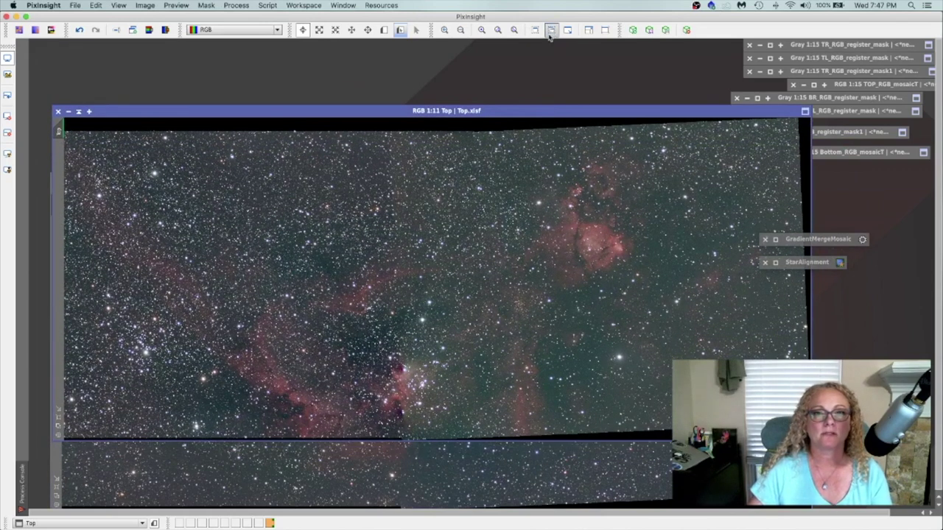
key(minus)
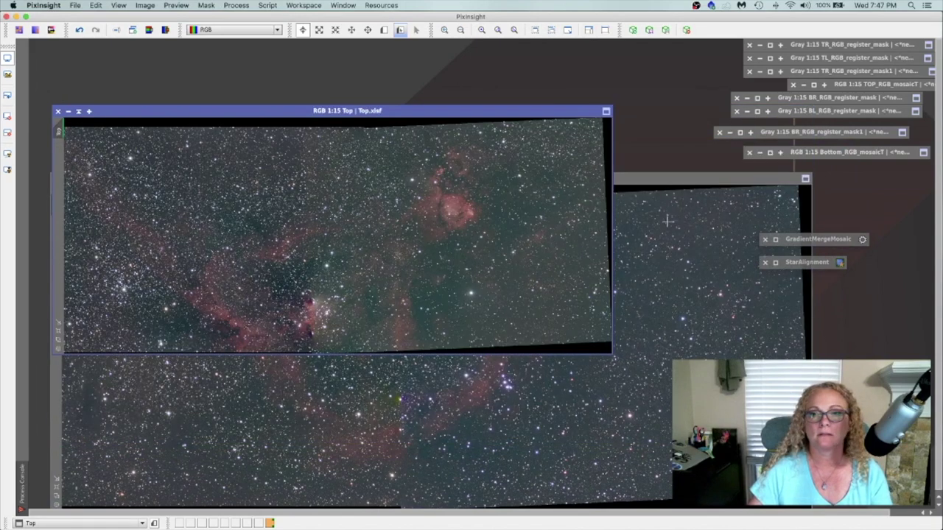
click(677, 180)
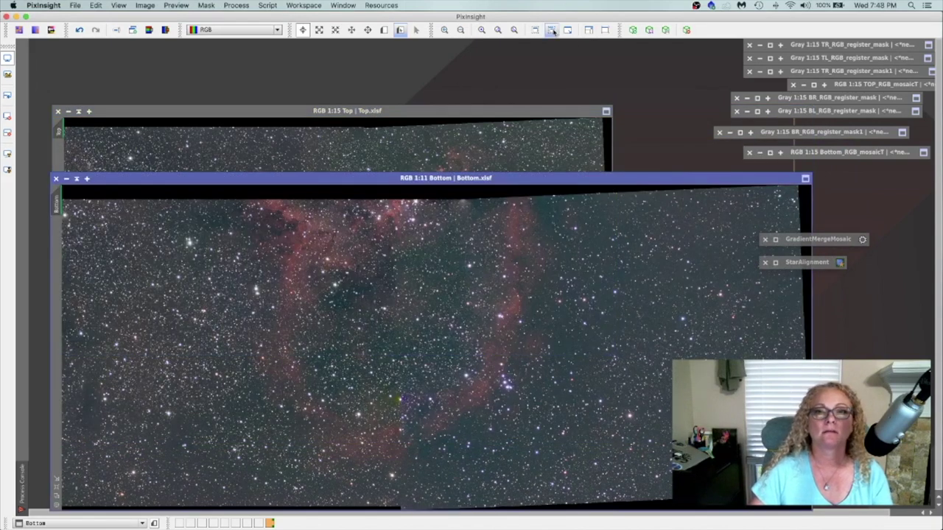
click(551, 30)
key(minus)
drag(472, 118, 469, 54)
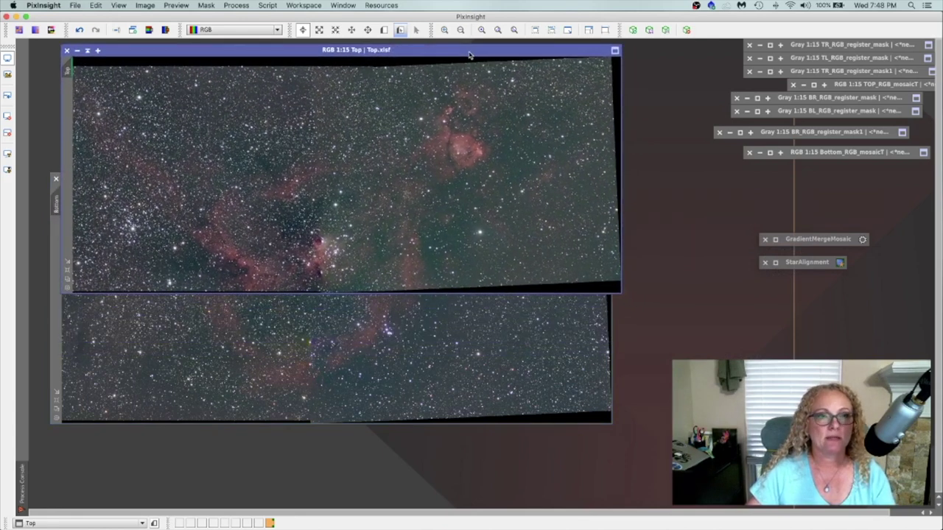
click(458, 322)
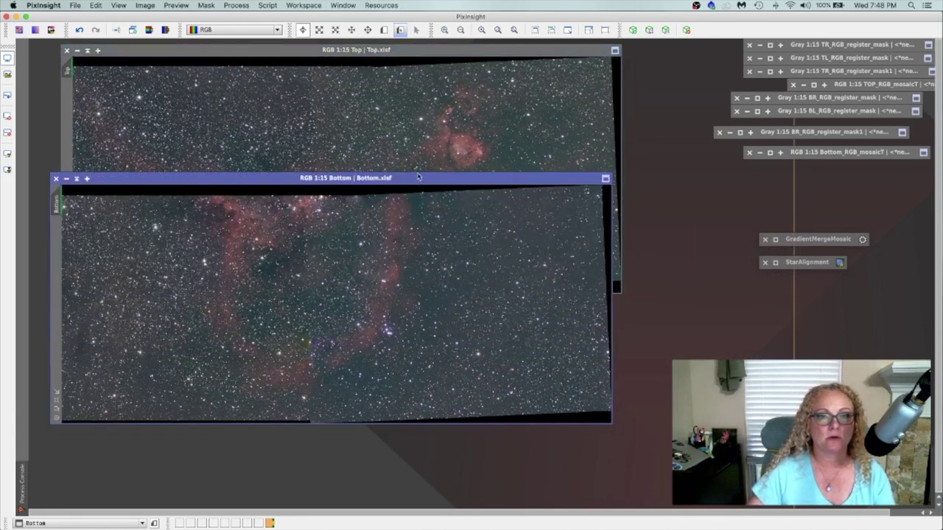
drag(412, 178, 432, 301)
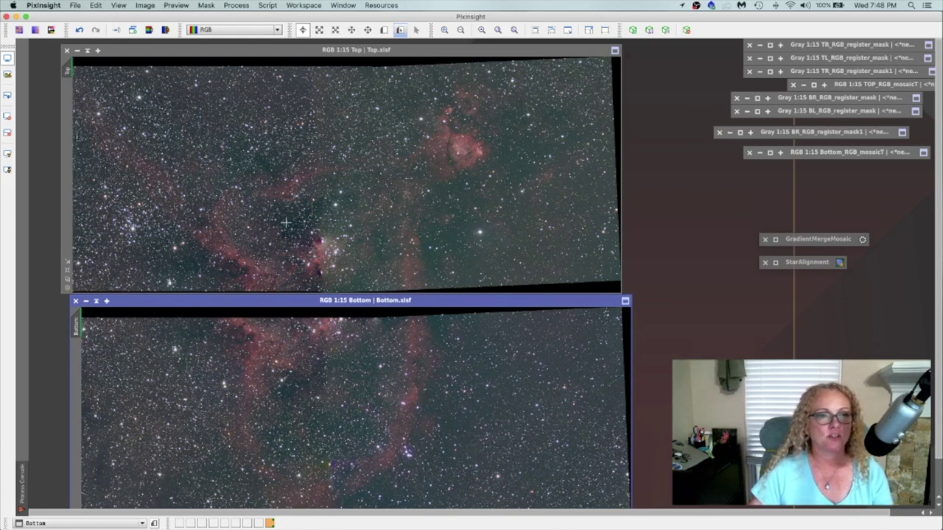
click(366, 53)
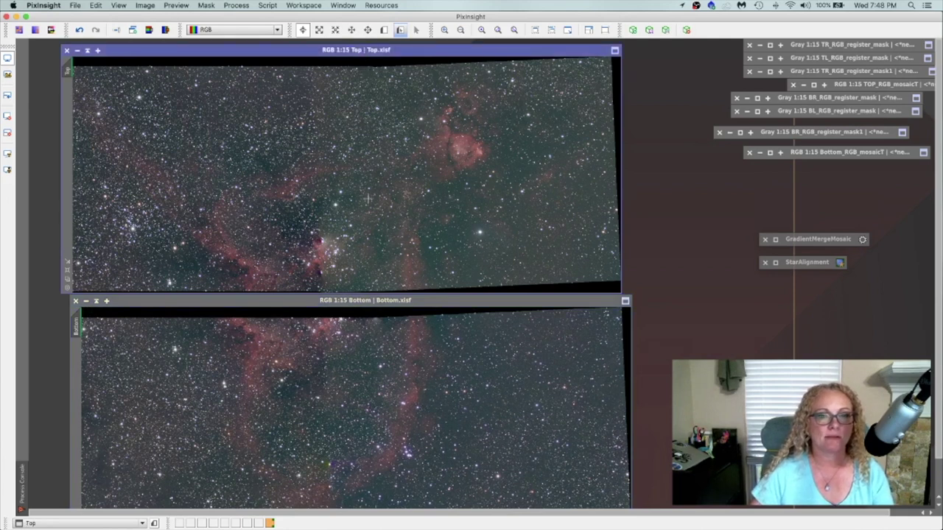
click(460, 30)
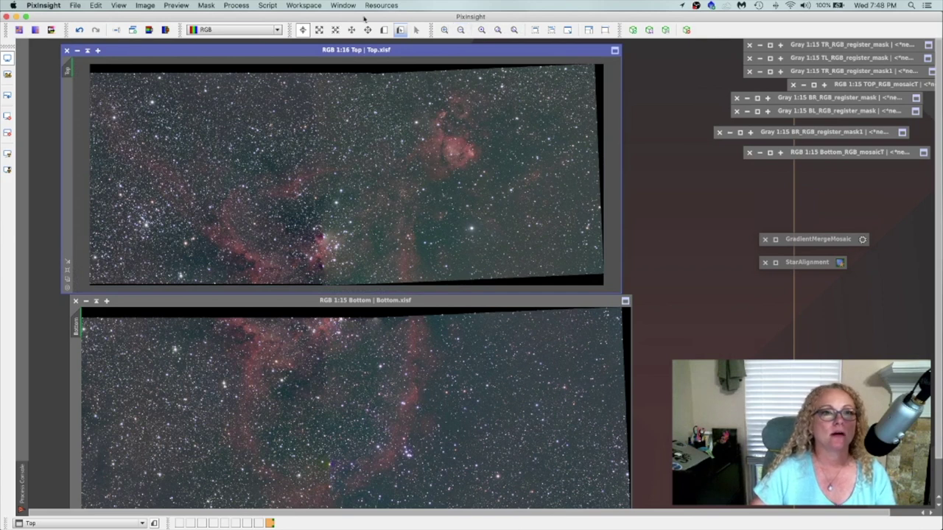
Step: Launch DynamicCrop and draw a first crop box, nudging its bottom edge
click(236, 5)
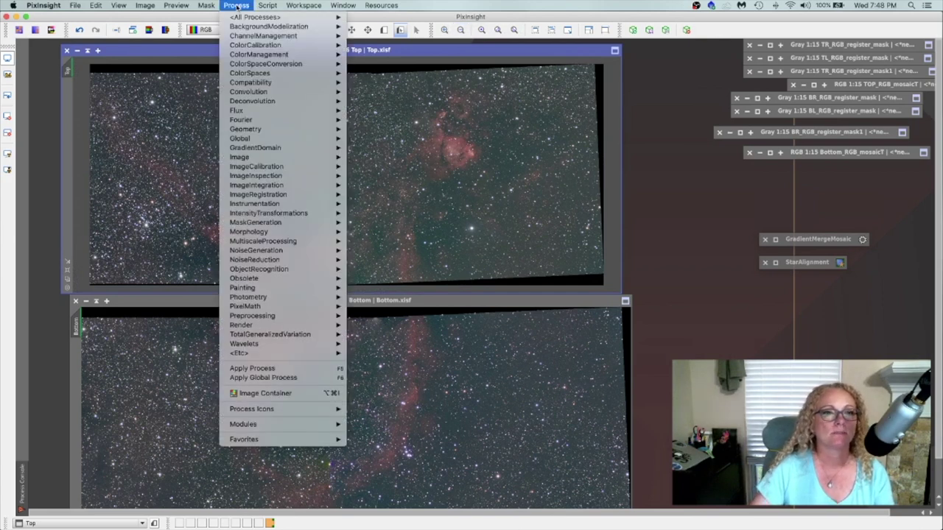
mouse_move(283, 112)
mouse_move(281, 131)
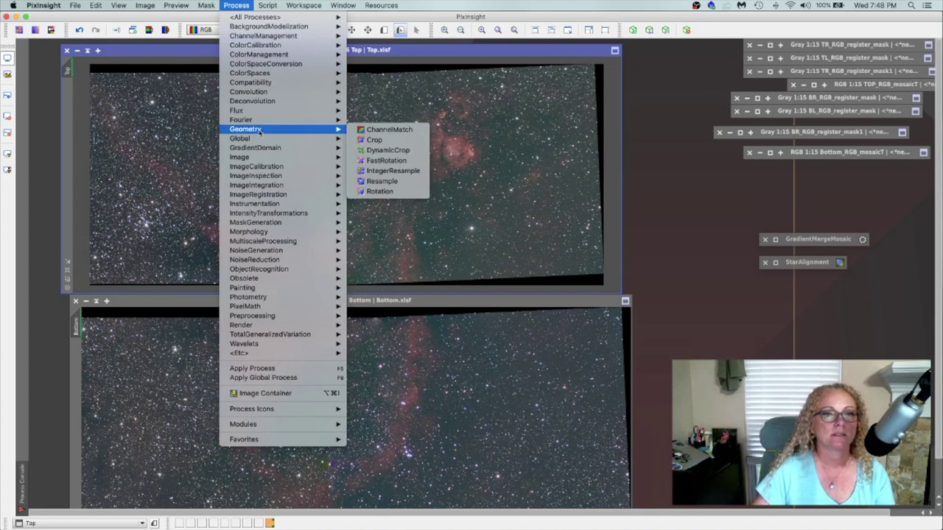
click(397, 151)
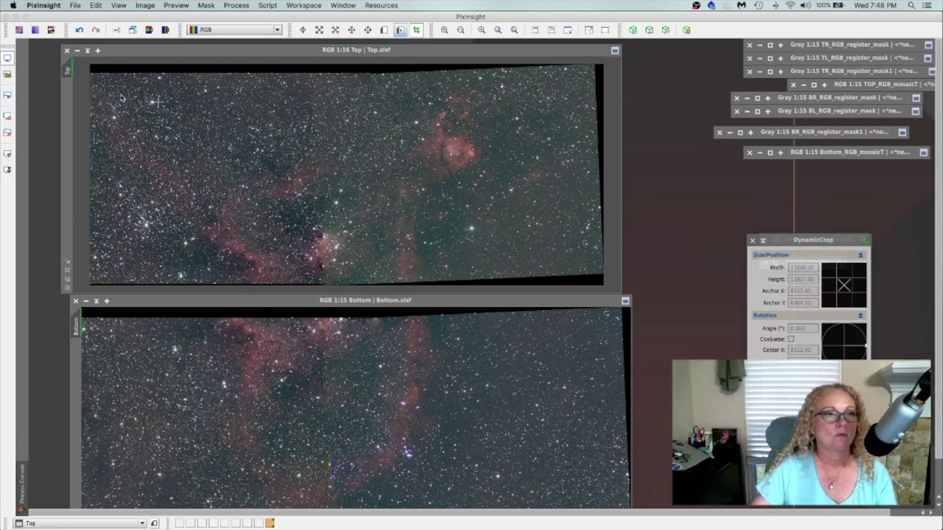
drag(91, 73, 593, 272)
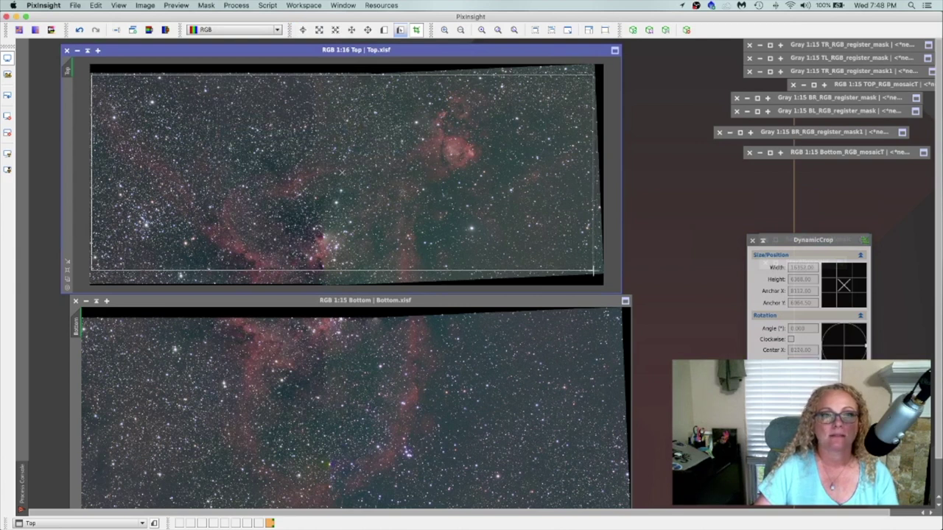
drag(593, 272, 593, 271)
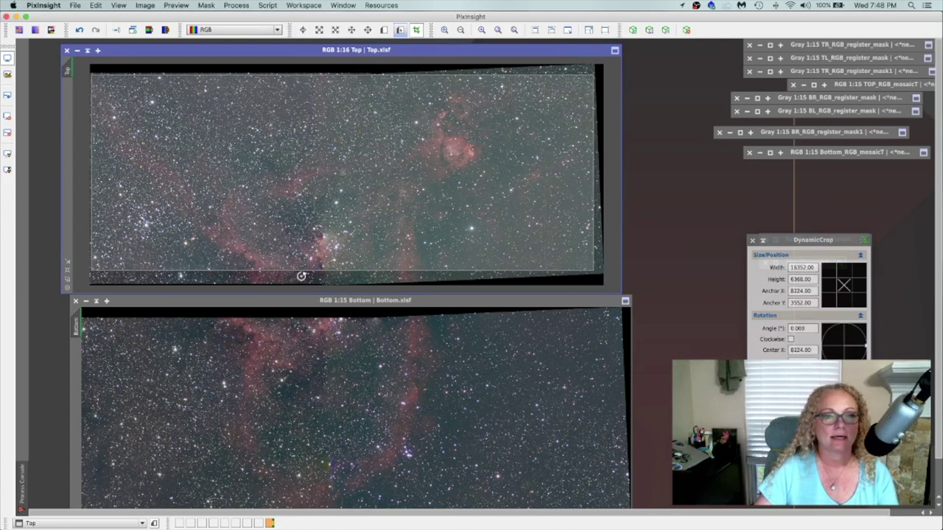
drag(303, 273, 301, 270)
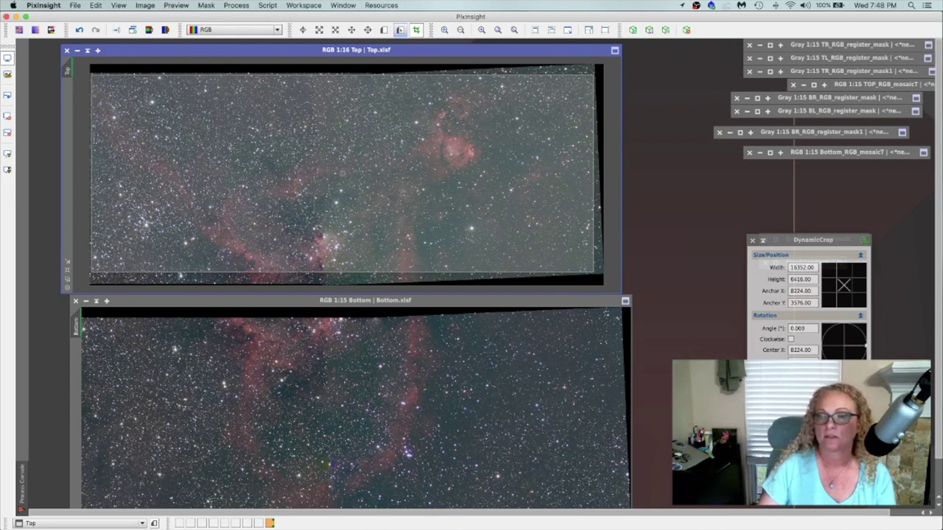
double_click(118, 265)
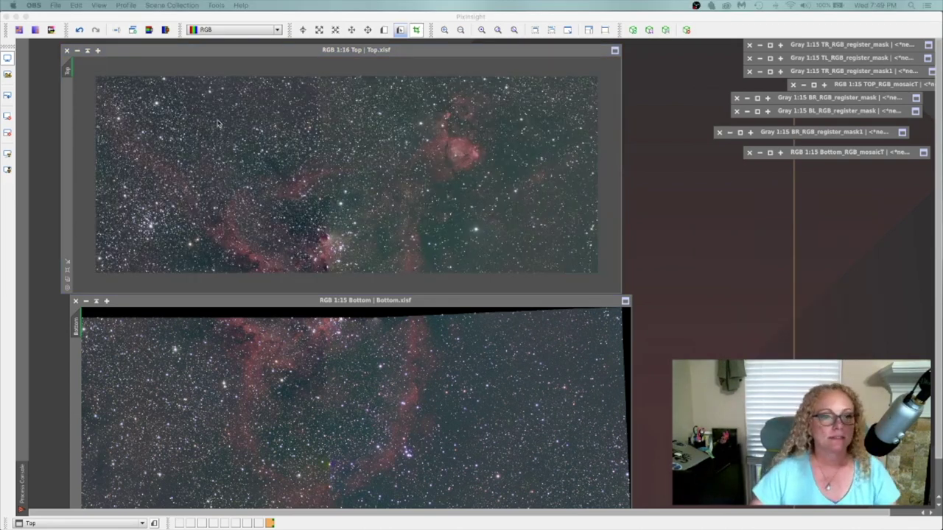
Step: Crop the Bottom image to a box inside its black borders
drag(179, 308, 181, 240)
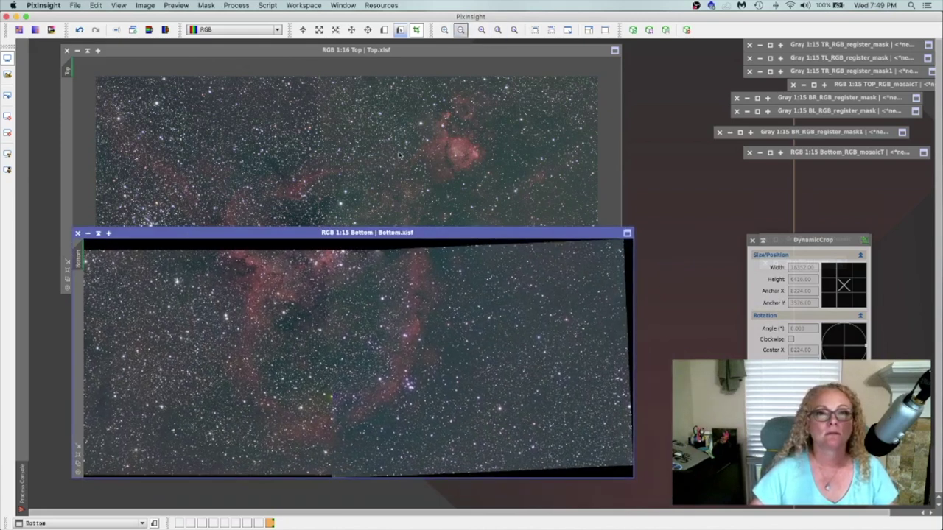
click(460, 30)
drag(102, 254, 604, 459)
key(Return)
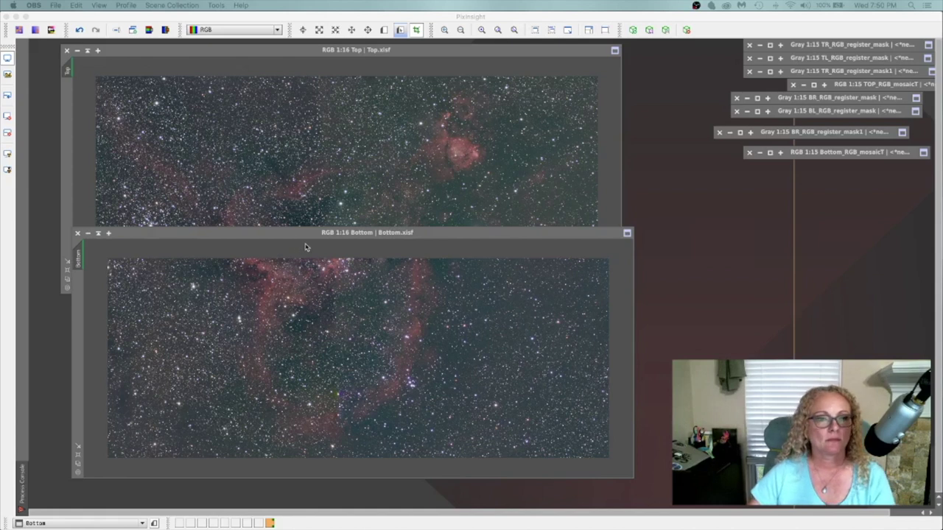
Step: Close DynamicCrop and set StarAlignment to reference Top in Register/Union - Mosaic mode
drag(330, 235, 319, 304)
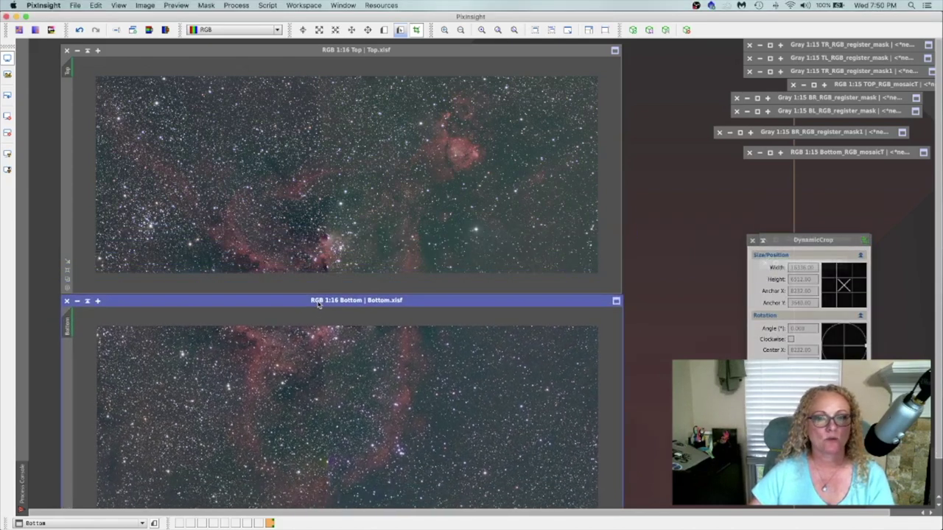
click(752, 240)
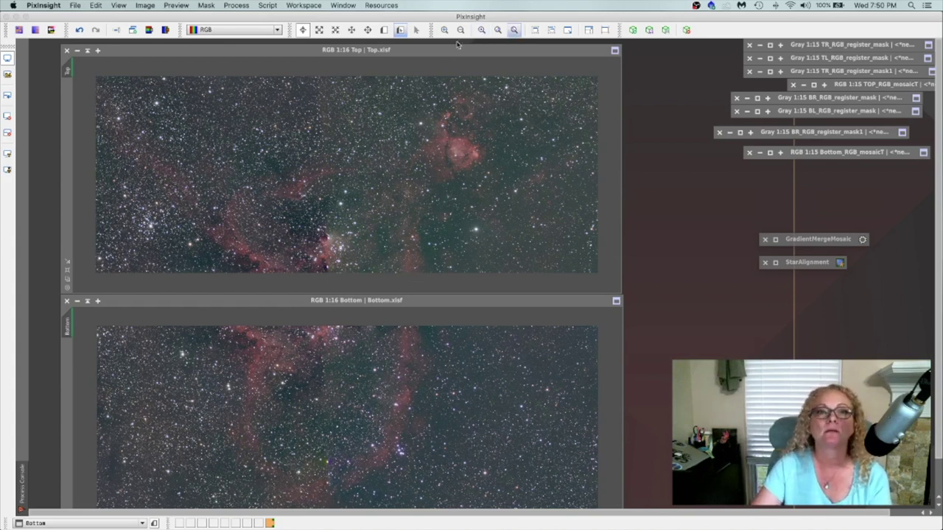
click(433, 58)
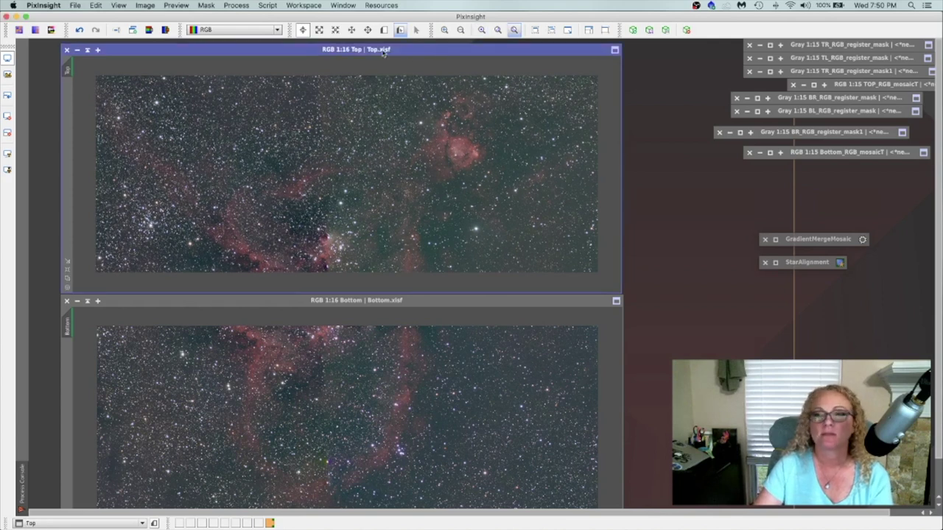
double_click(773, 262)
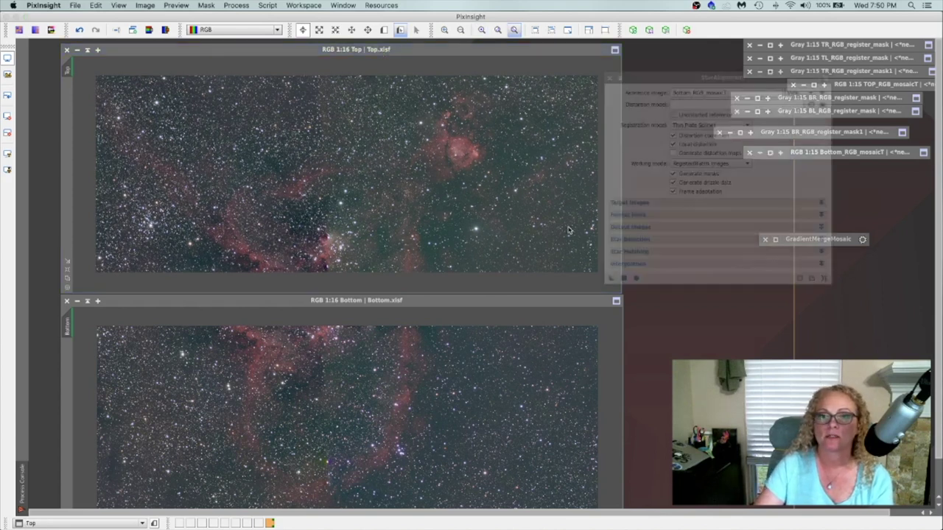
drag(630, 115, 385, 104)
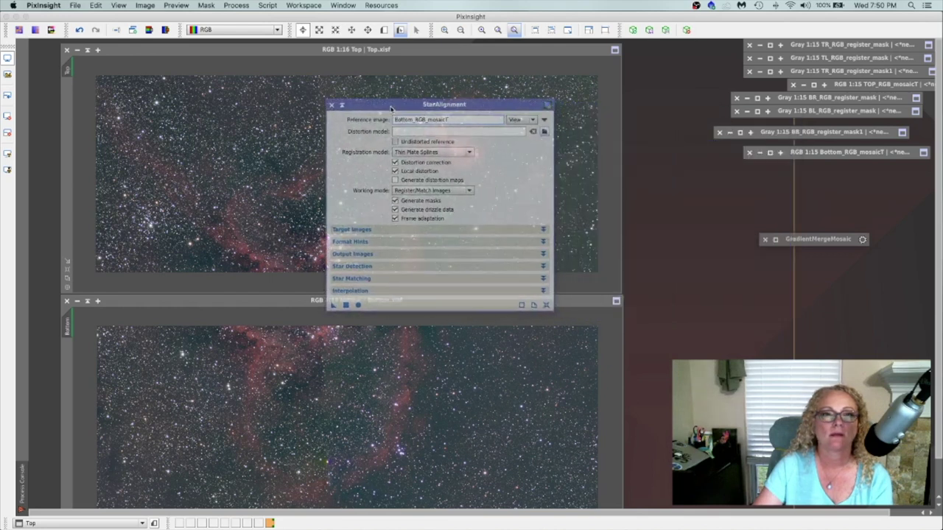
click(544, 120)
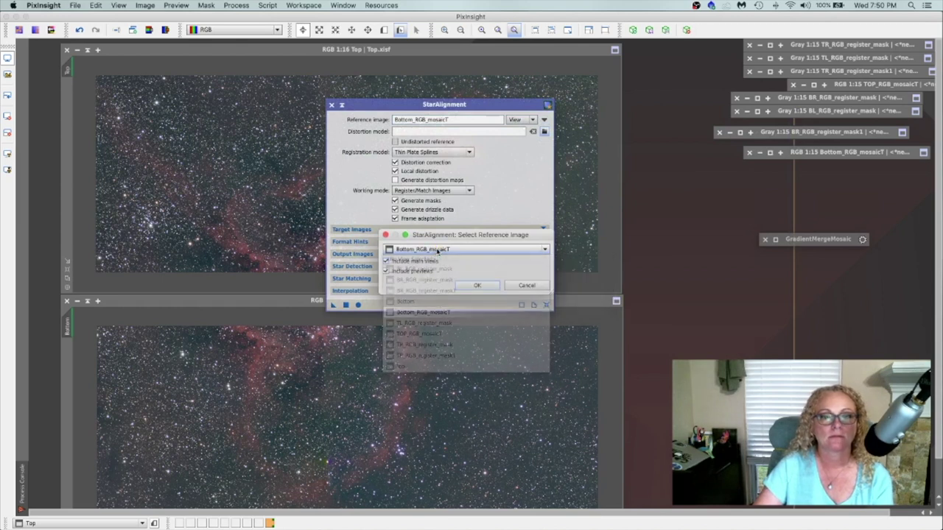
click(498, 253)
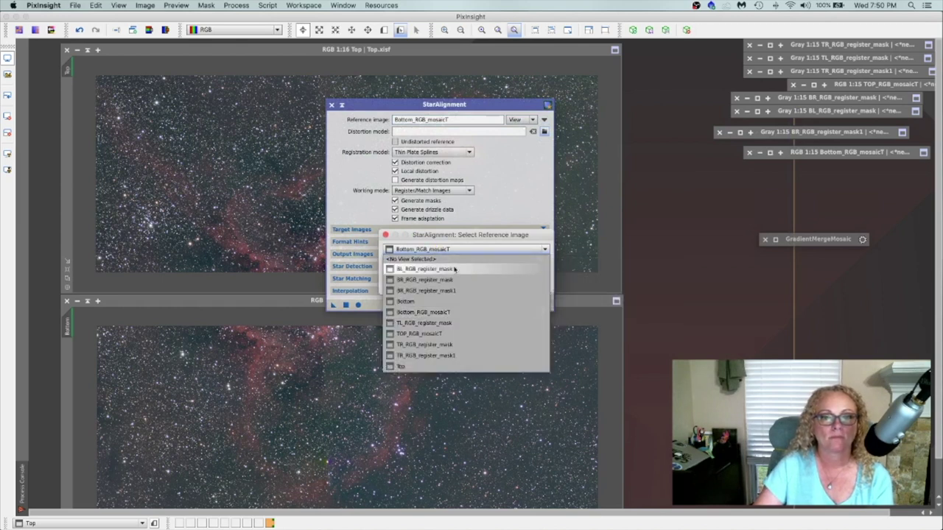
click(398, 366)
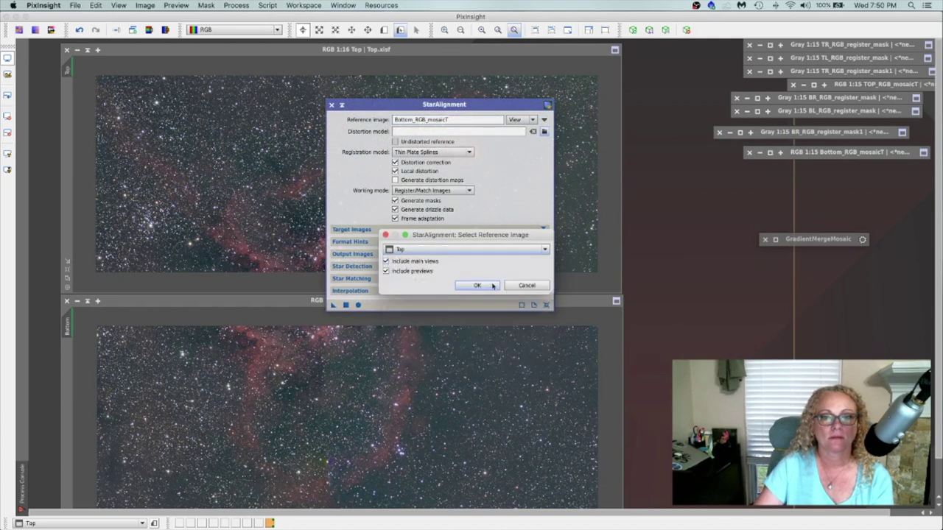
key(Return)
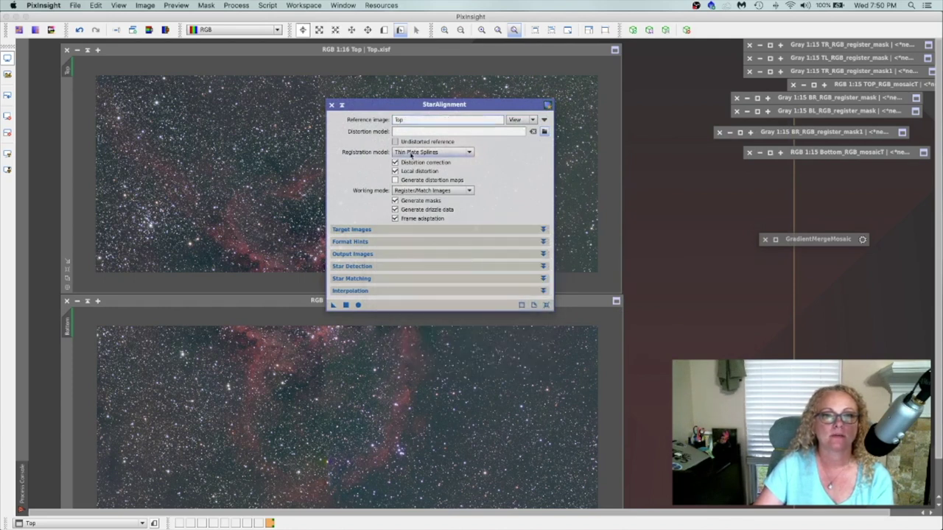
click(417, 191)
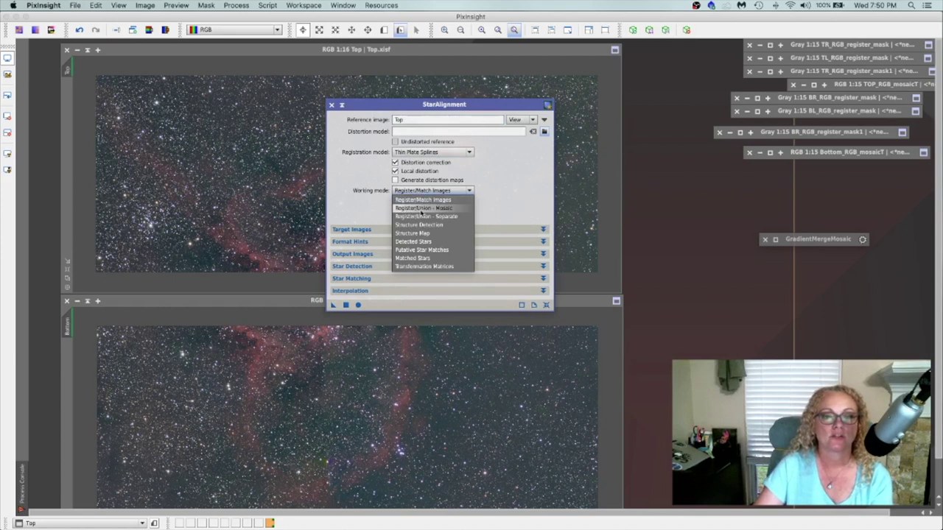
click(438, 209)
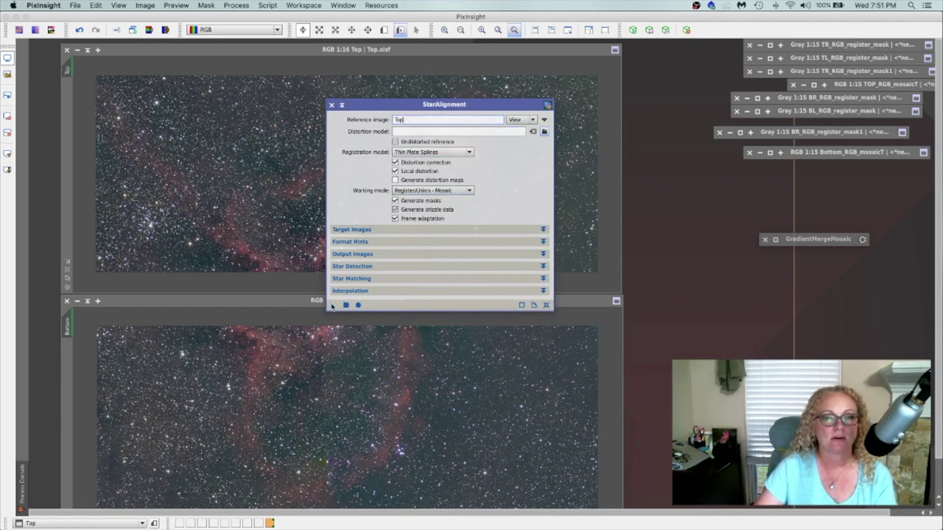
Step: Apply StarAlignment to Bottom, then iconify Bottom_register_mask and the process window
drag(332, 304, 323, 405)
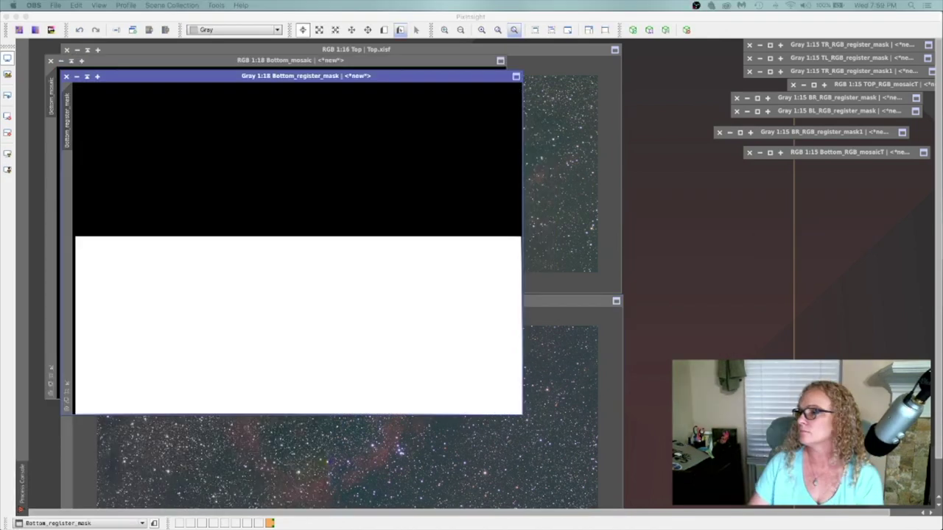
click(84, 79)
click(77, 76)
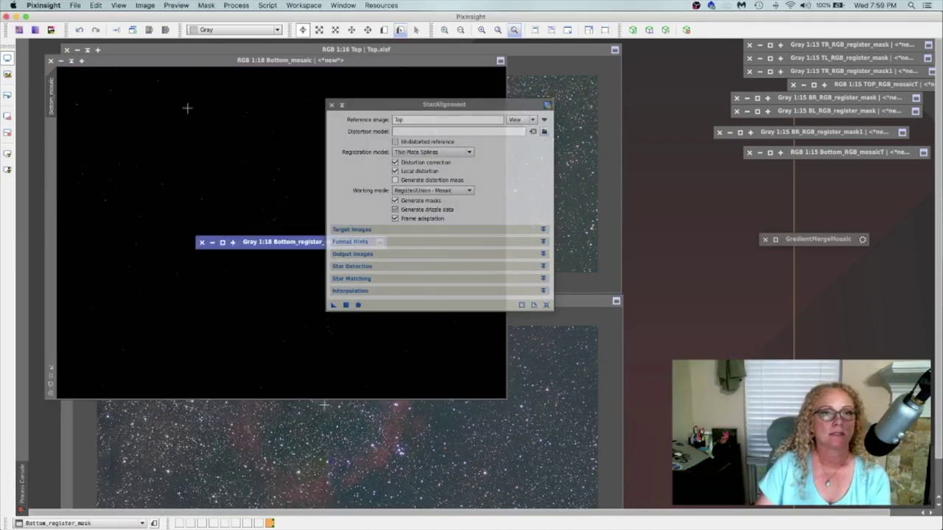
click(342, 106)
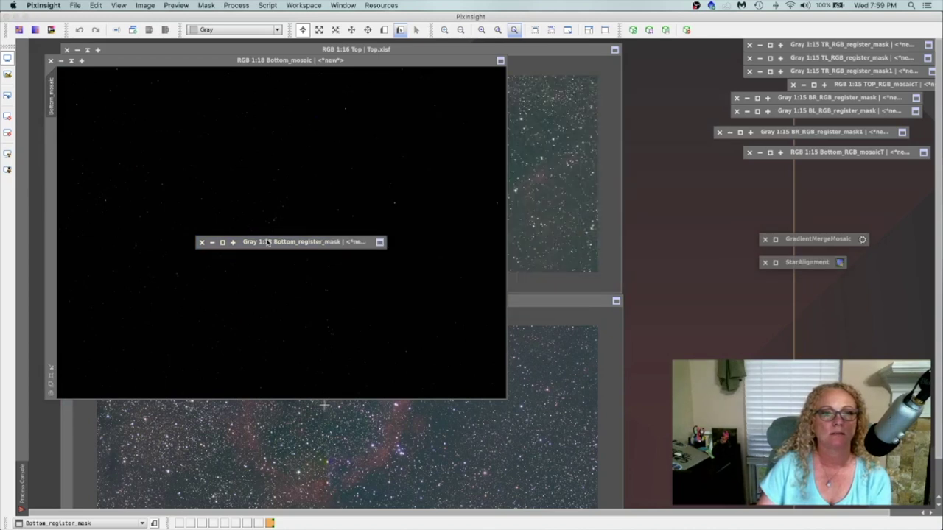
drag(269, 243, 790, 185)
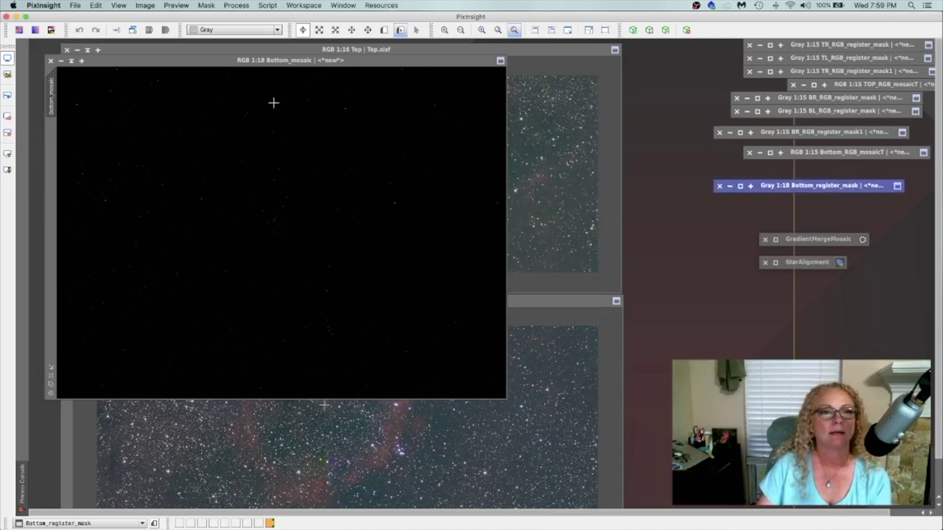
drag(264, 60, 345, 98)
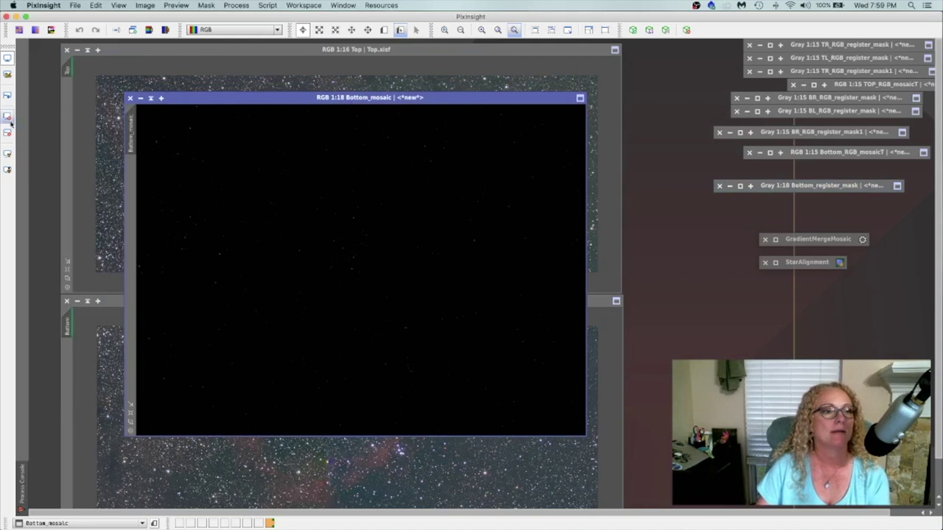
Step: Auto-stretch Bottom_mosaic with STF and reopen the StarAlignment settings
click(7, 156)
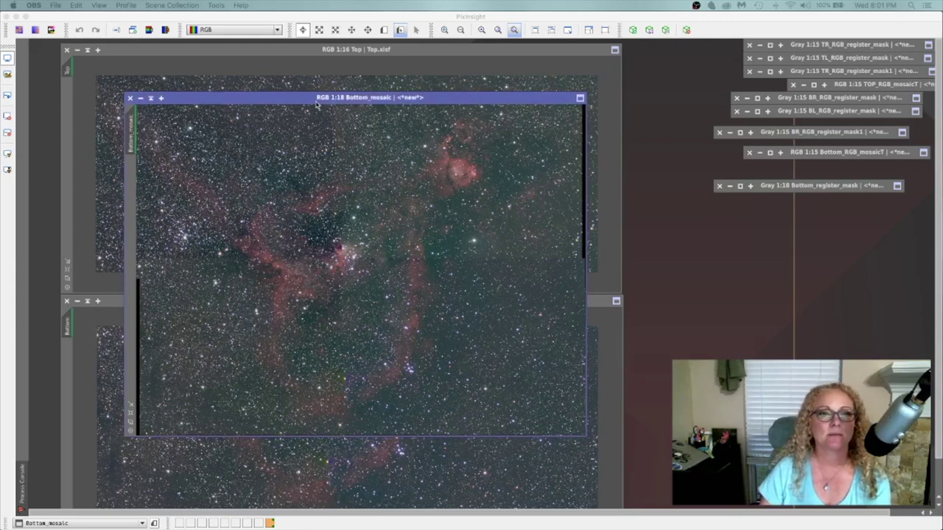
drag(317, 98, 668, 124)
drag(795, 267, 346, 230)
double_click(328, 229)
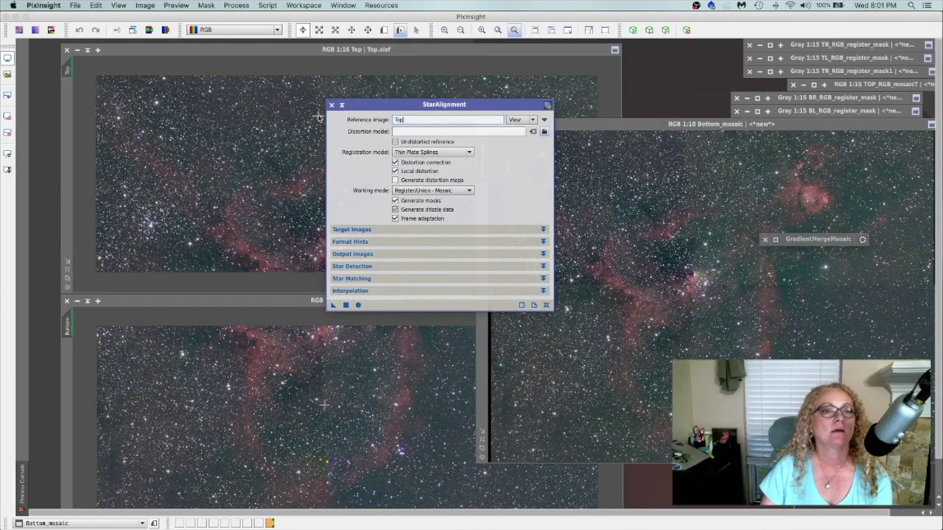
Step: Register Top against Bottom_mosaic using Register/Match Images mode
click(544, 120)
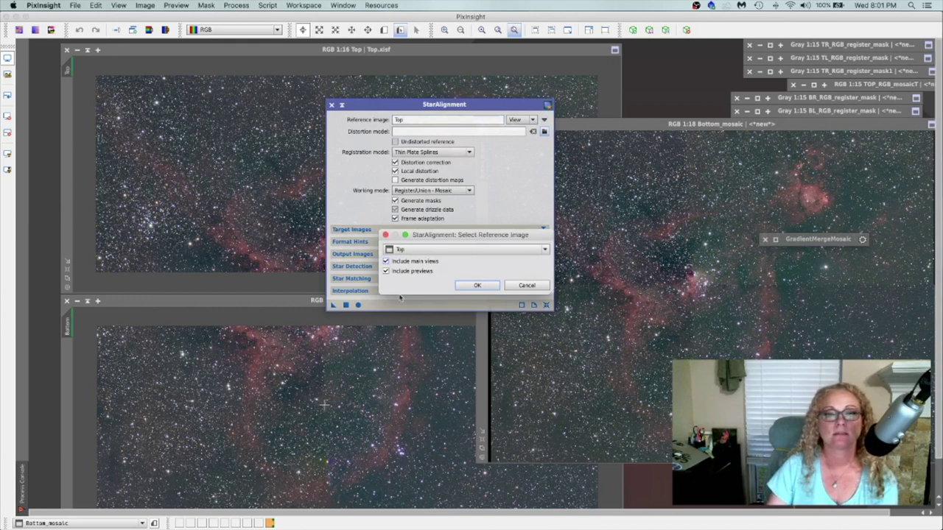
click(418, 250)
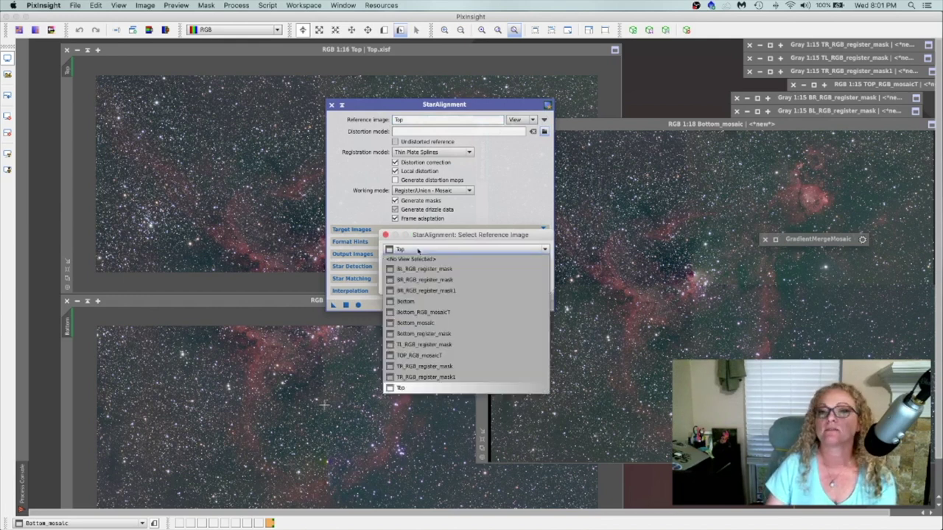
click(407, 323)
click(476, 285)
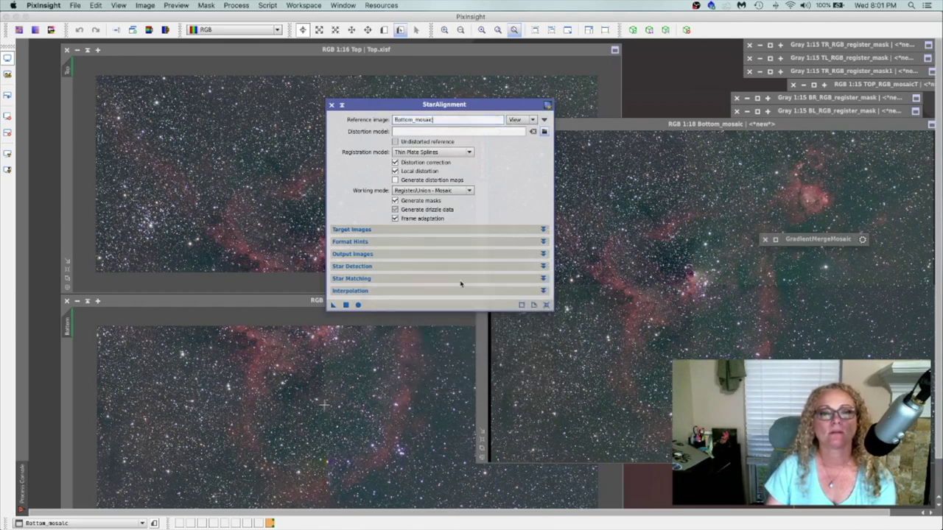
click(444, 192)
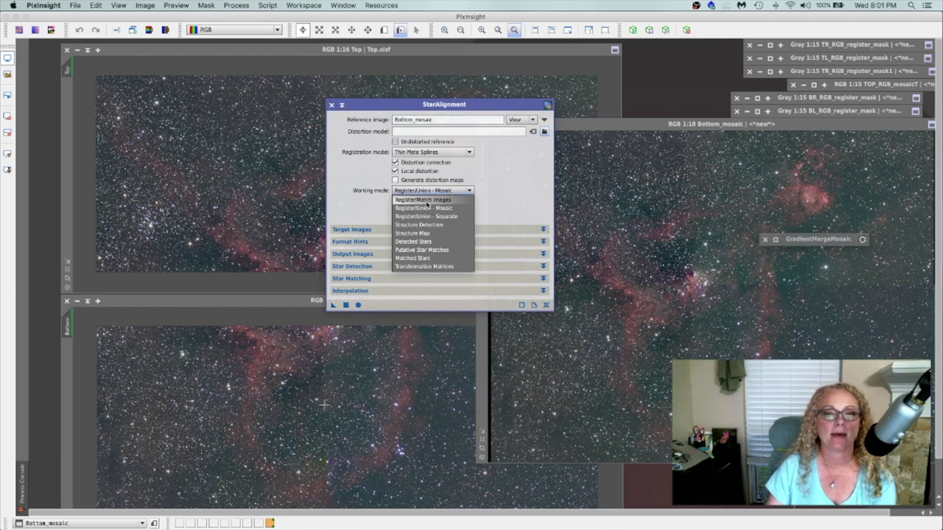
click(424, 200)
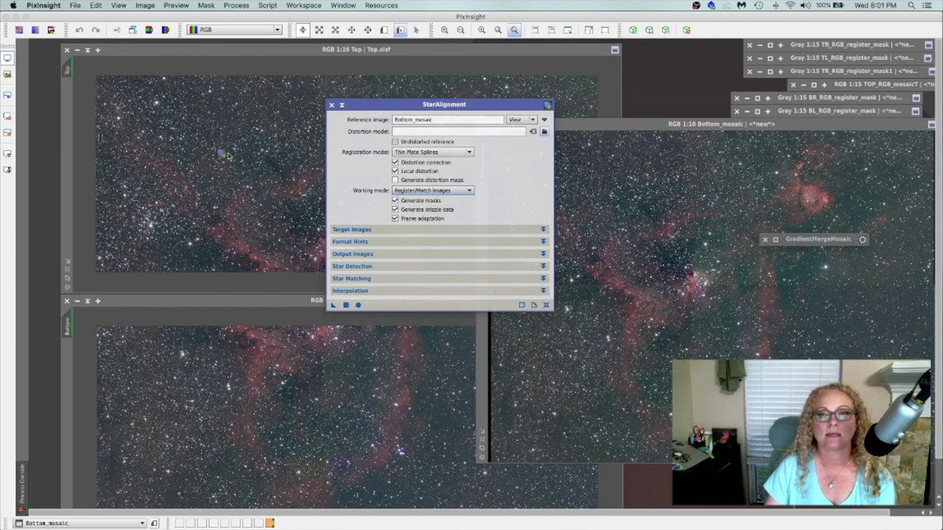
click(256, 150)
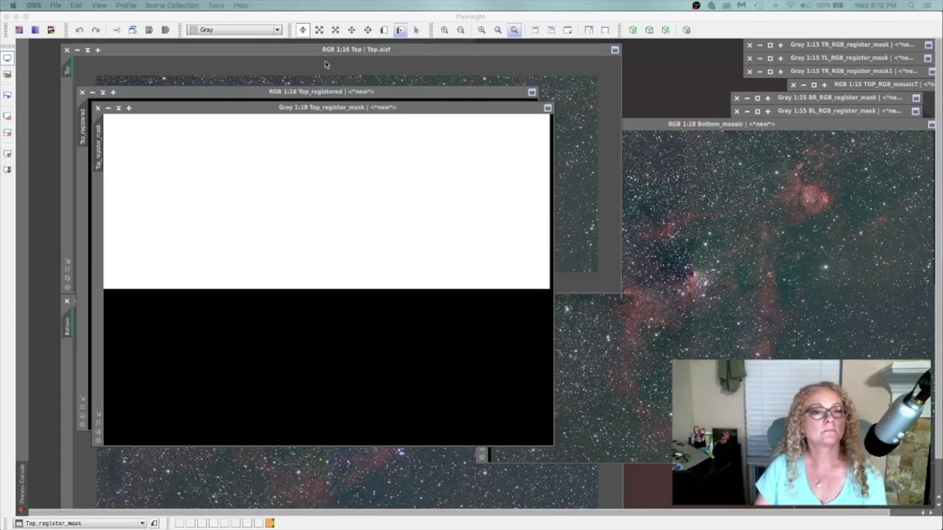
click(145, 111)
Step: Iconify Top_register_mask, move its icon to the upper right, and select Top_registered
click(108, 107)
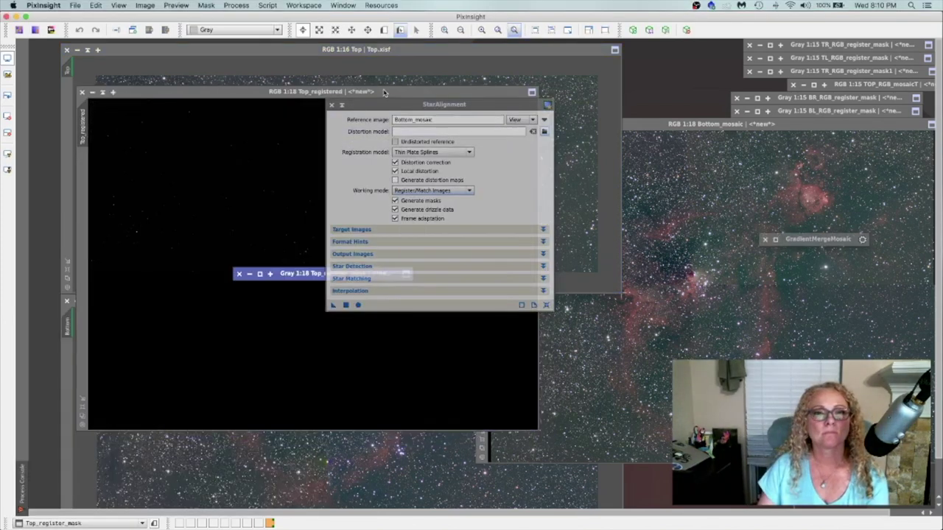
drag(298, 274, 828, 77)
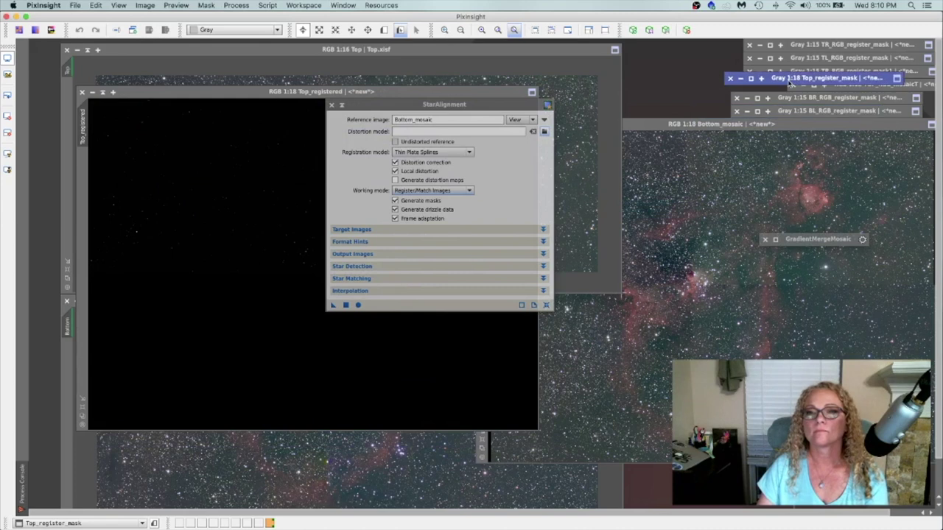
click(224, 94)
click(76, 6)
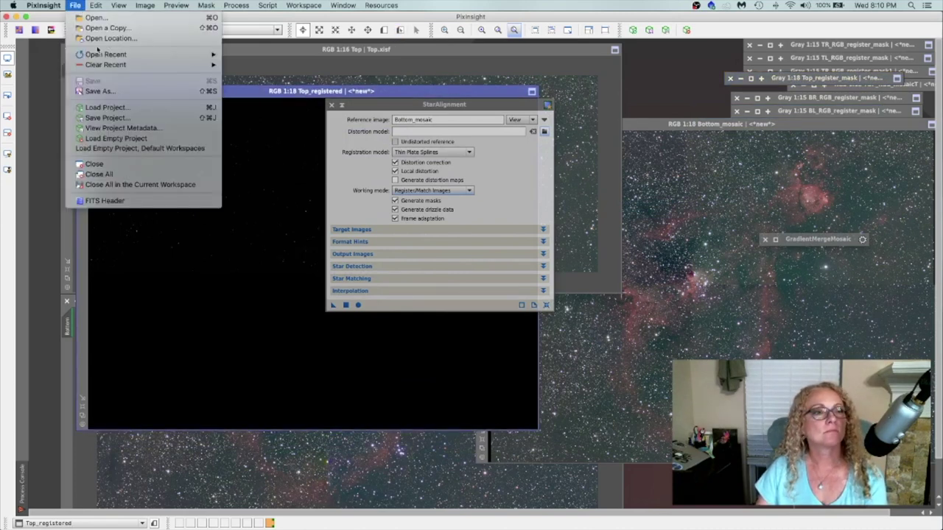
click(404, 327)
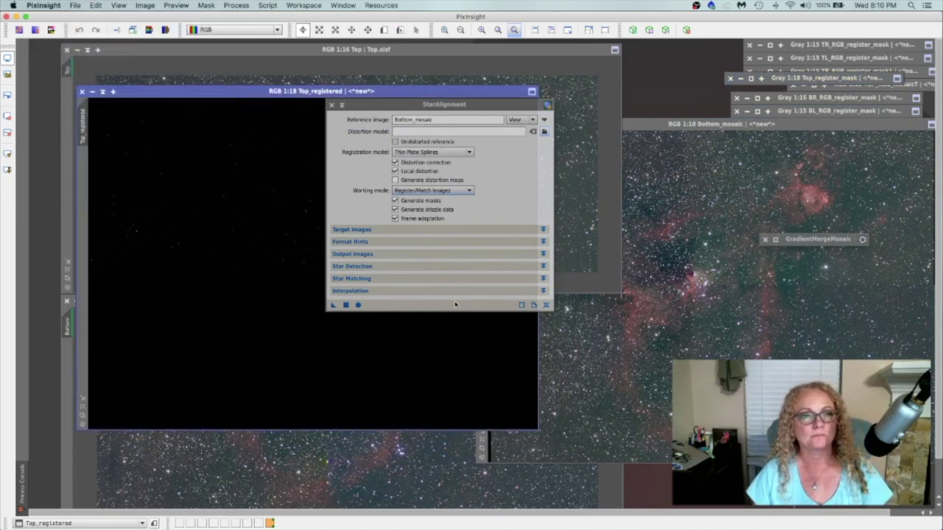
Step: Save Top_registered as Top2_registered.xisf, then close it
key(super+shift+s)
click(466, 70)
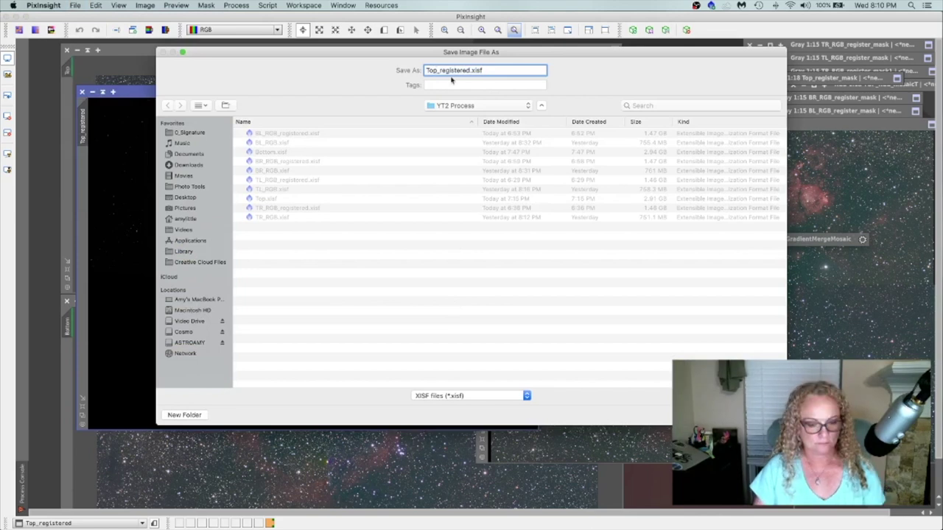
text(2)
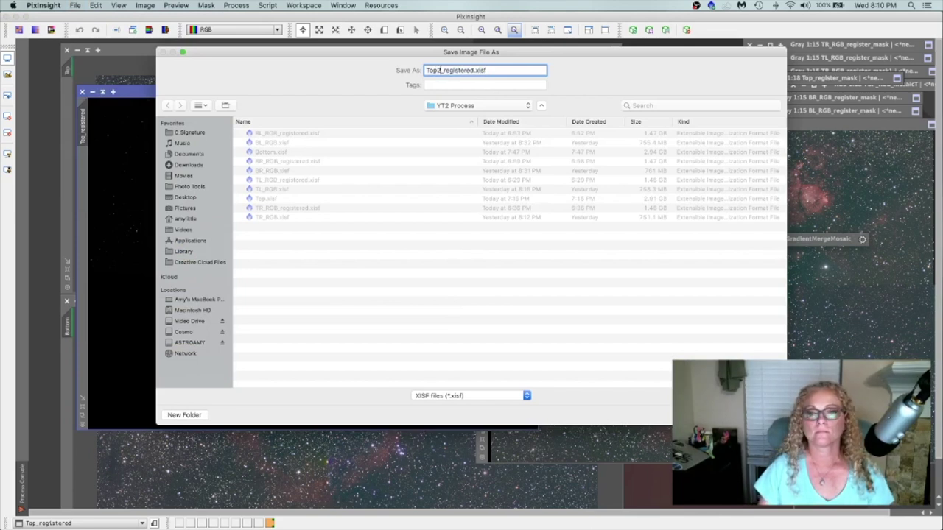
key(Return)
click(475, 389)
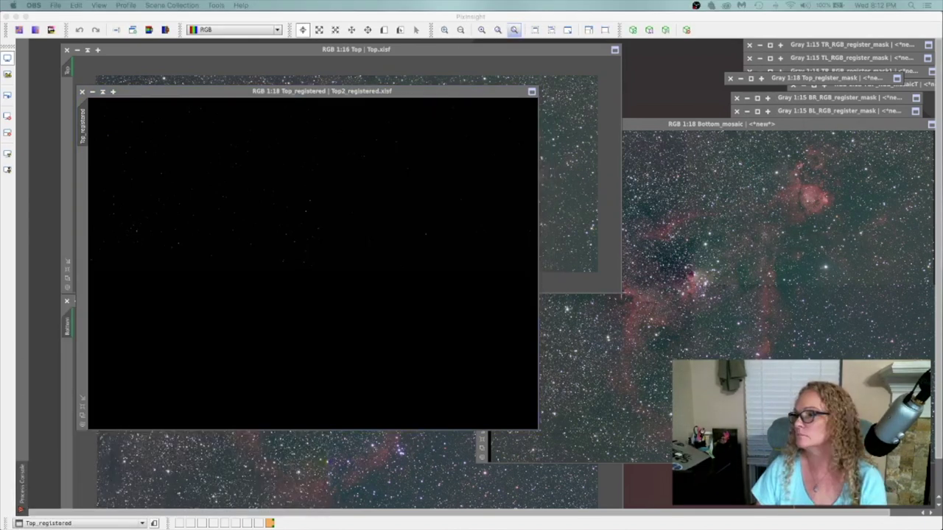
click(118, 96)
click(82, 92)
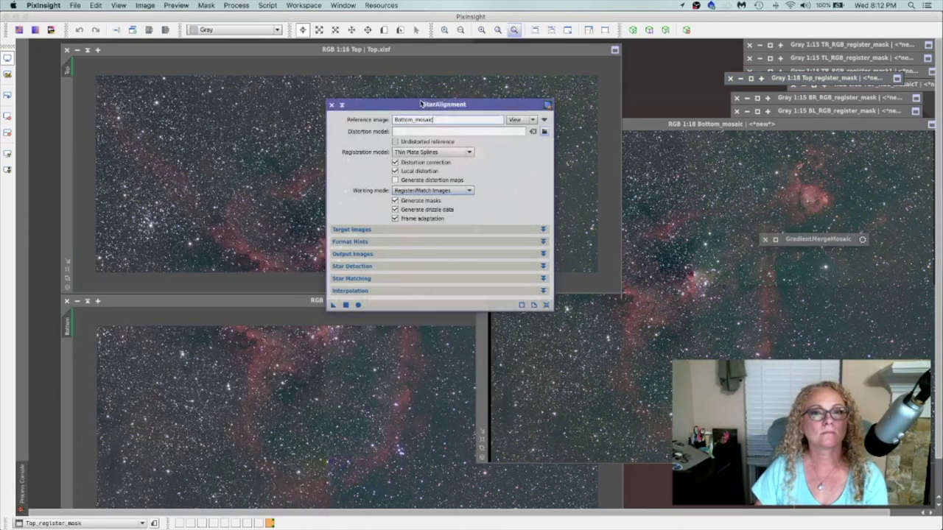
Step: Iconify the bottom registration mask and rename Bottom_registered to Bottom2_registered
click(315, 405)
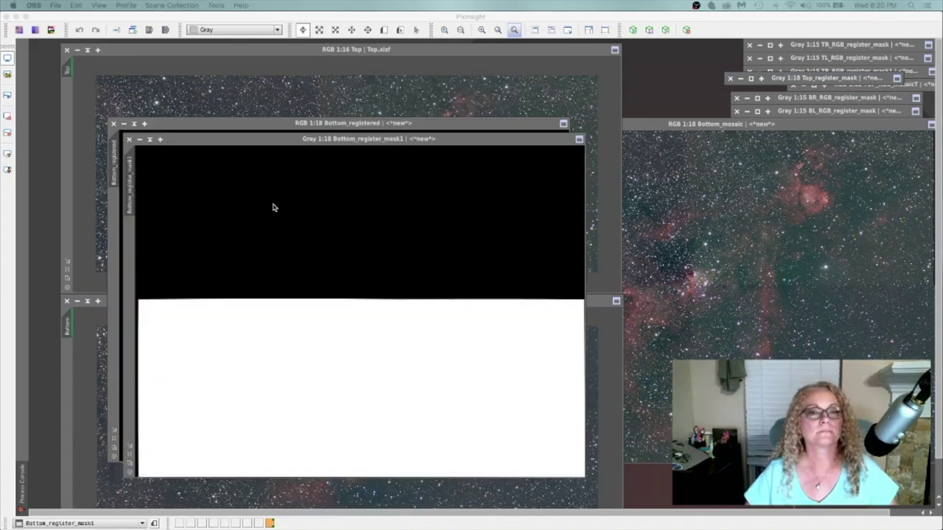
click(150, 140)
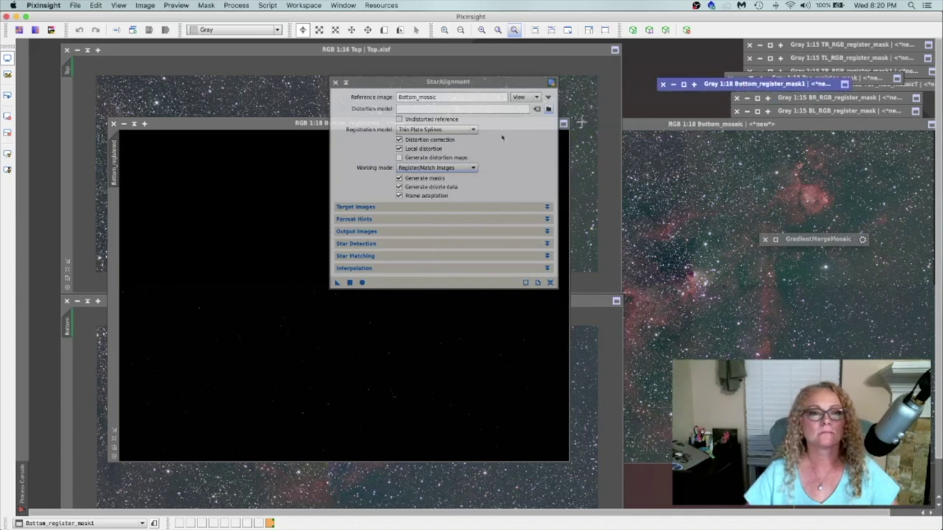
click(344, 82)
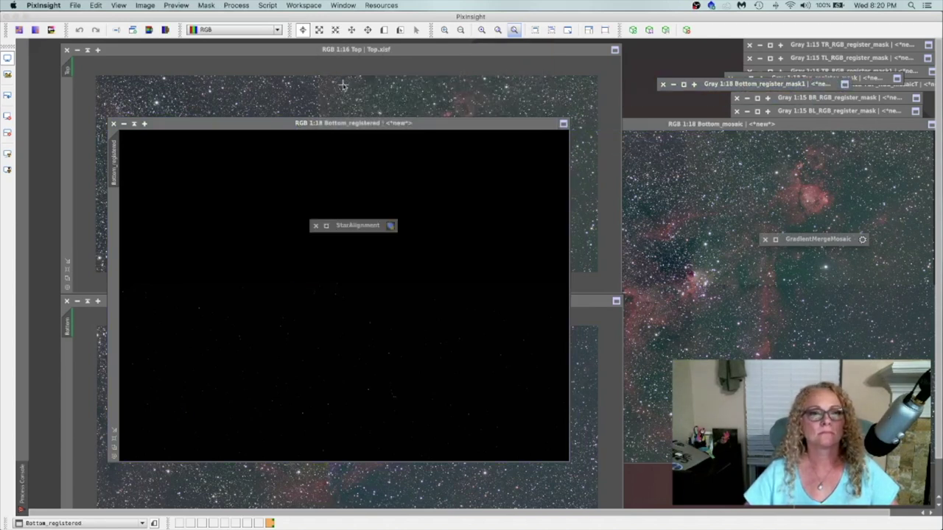
click(305, 124)
right_click(120, 170)
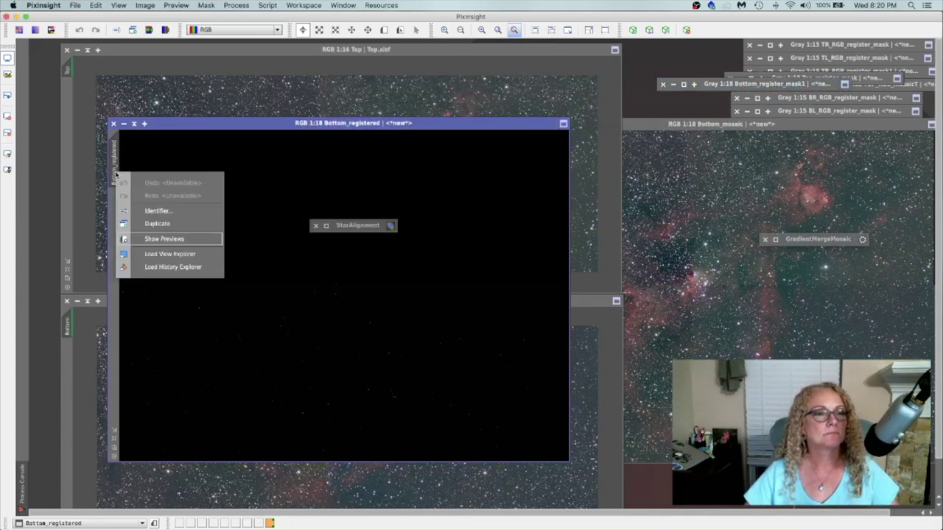
click(195, 221)
click(416, 266)
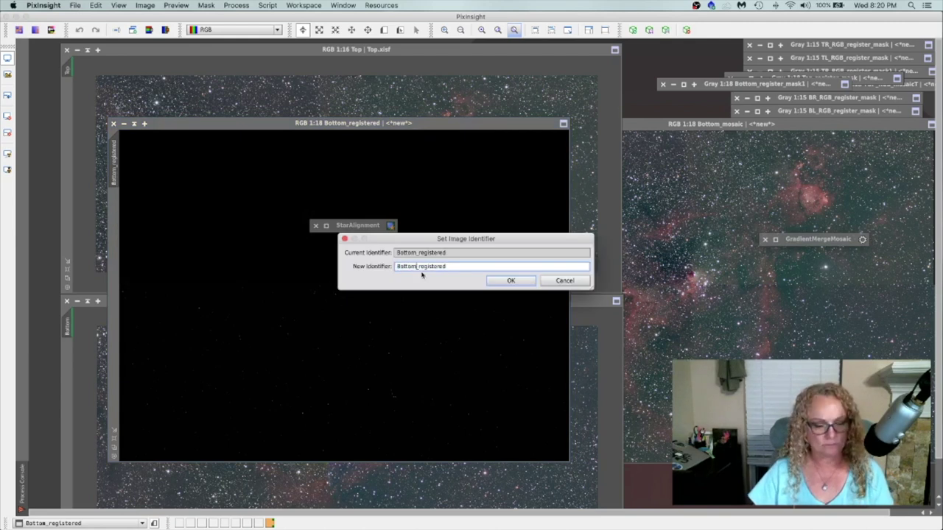
text(2)
click(523, 281)
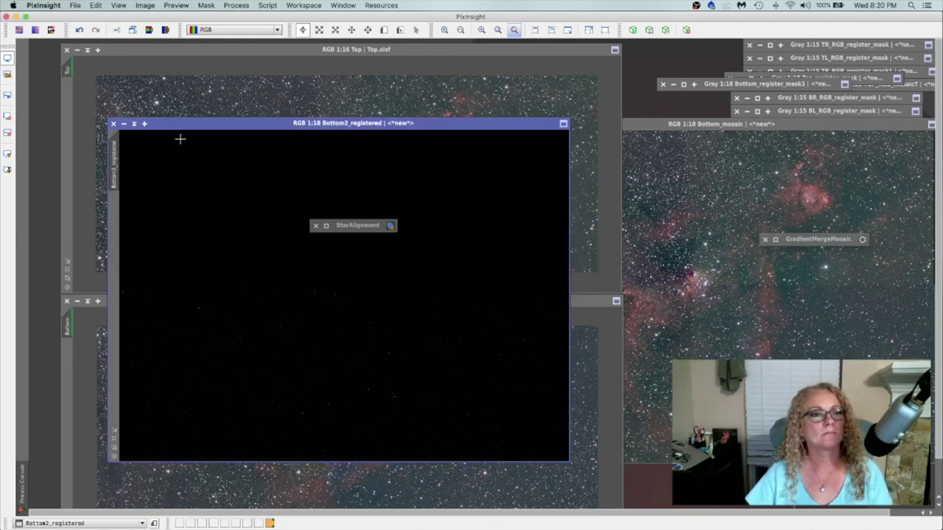
Step: Save the image as Bottom2_registered.xisf with XISF options, then close it
click(75, 5)
click(177, 91)
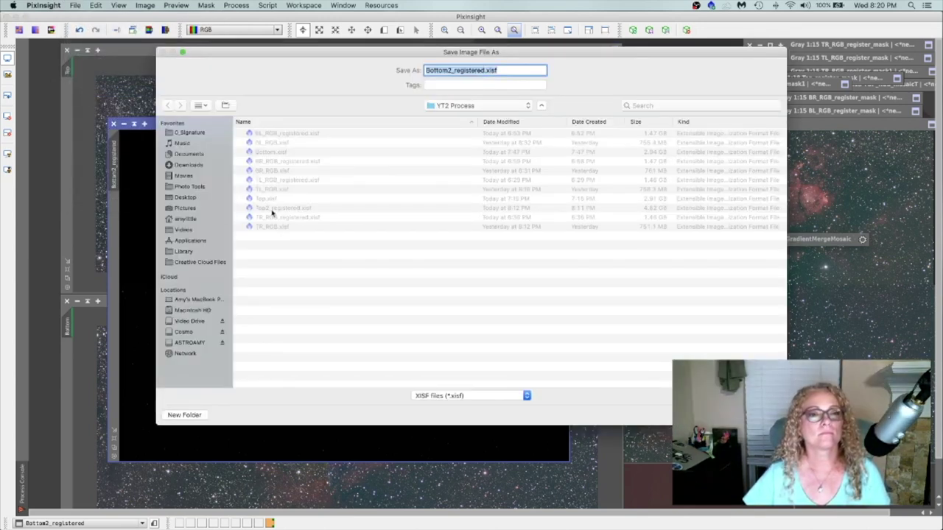
key(Return)
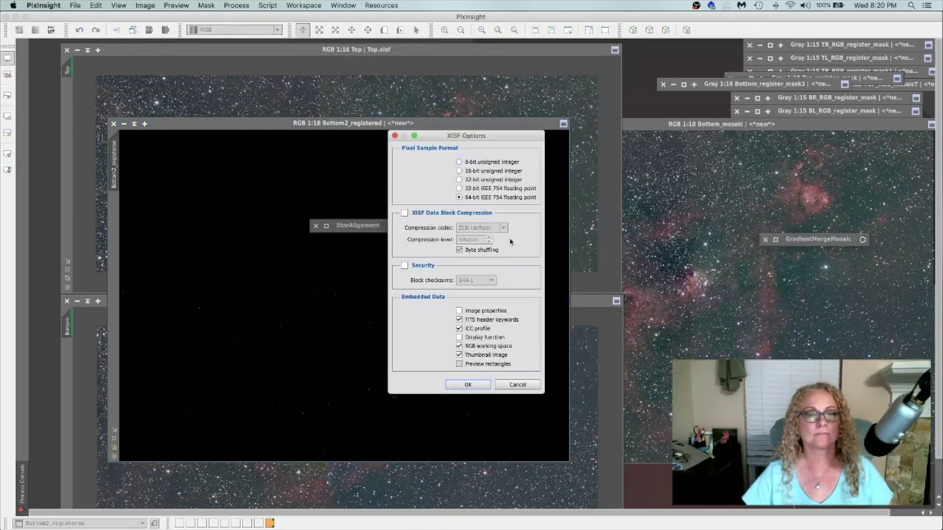
click(469, 386)
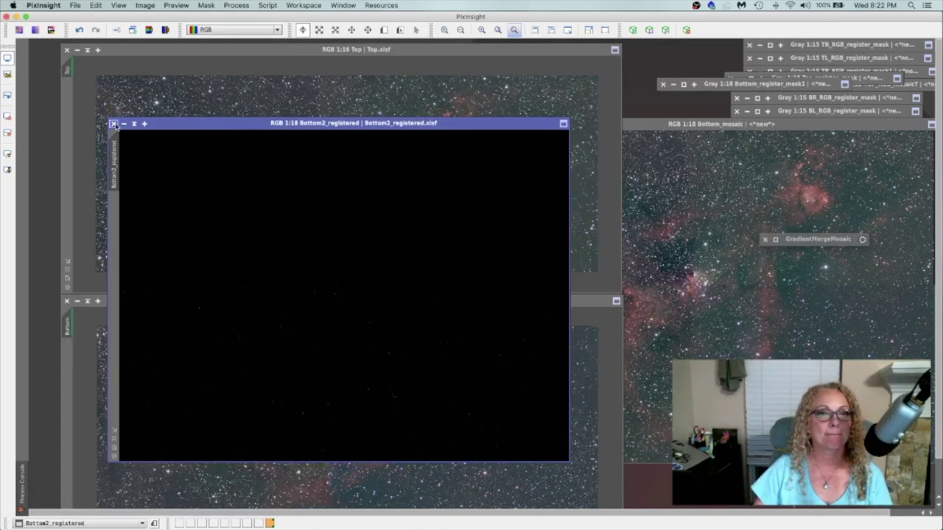
click(113, 123)
Step: Minimise the Top, Bottom and Bottom_mosaic images and stack their icons on the left
click(87, 49)
click(87, 301)
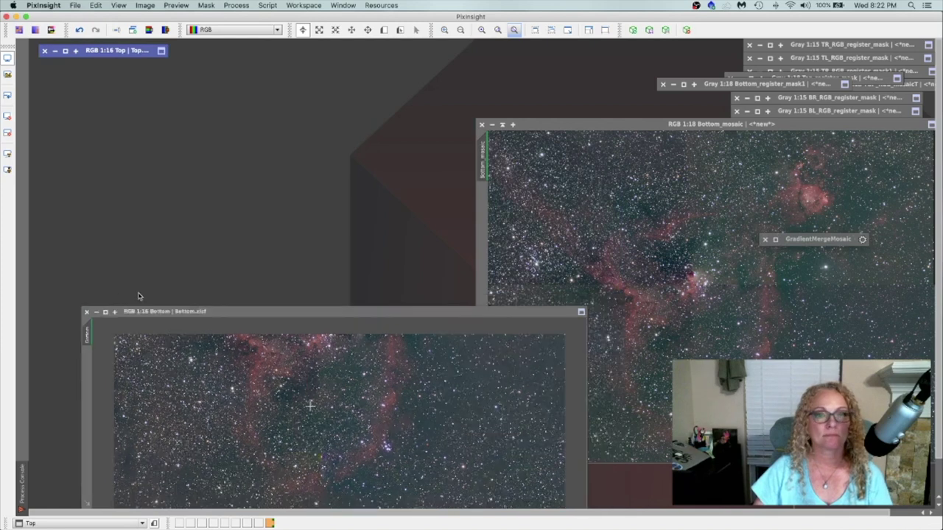
drag(159, 64, 131, 64)
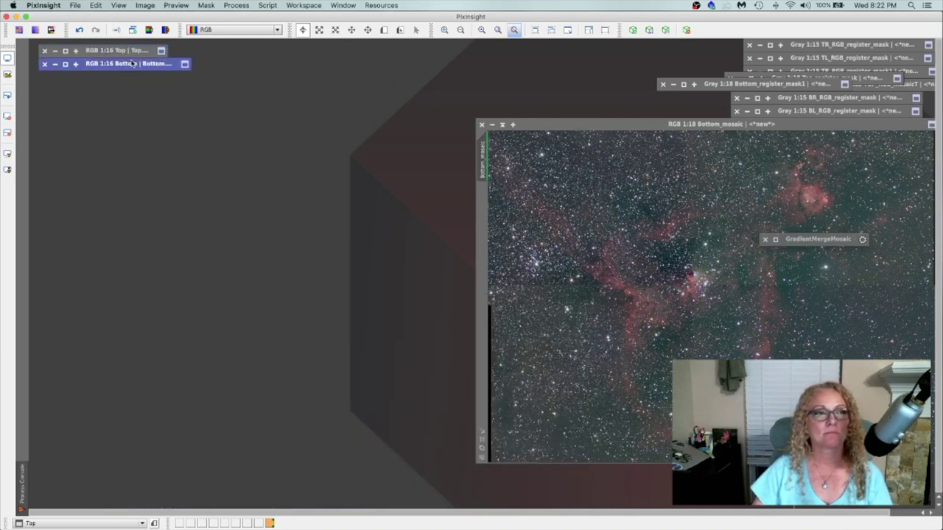
click(502, 125)
drag(718, 292, 135, 73)
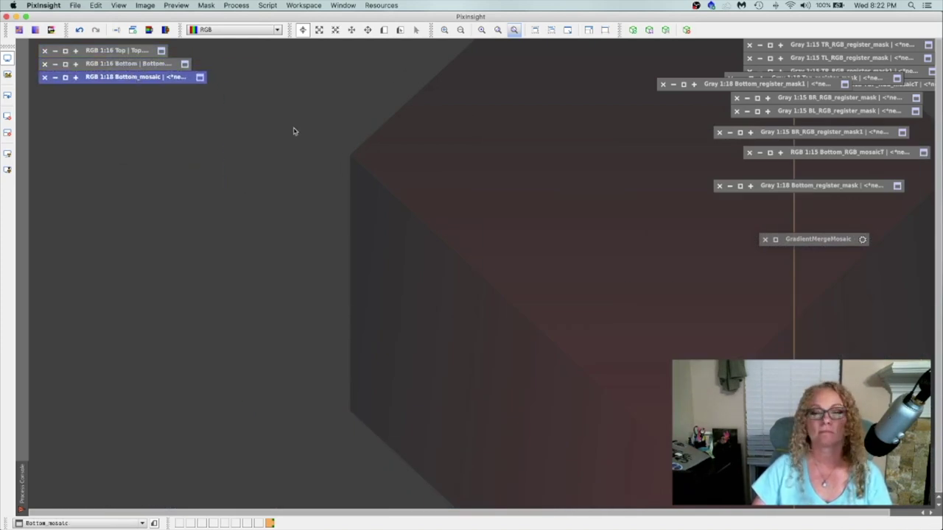
Step: Open the saved GradientMergeMosaic settings and clear the old frames from its target list
drag(824, 240, 583, 224)
drag(474, 218, 303, 173)
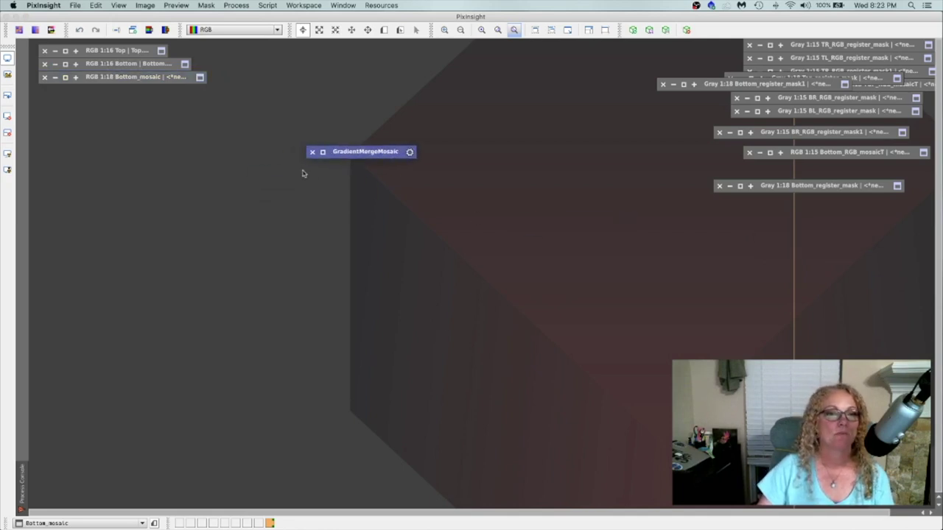
click(323, 153)
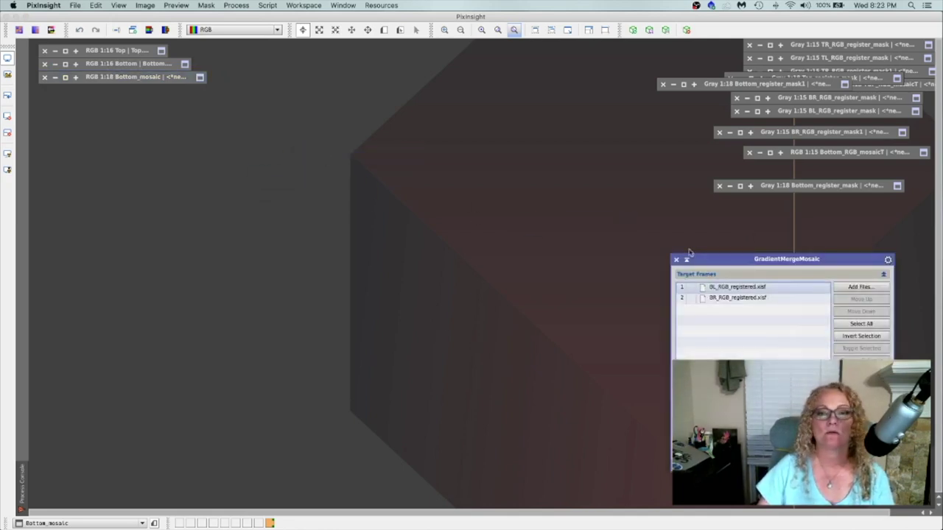
drag(752, 258, 312, 56)
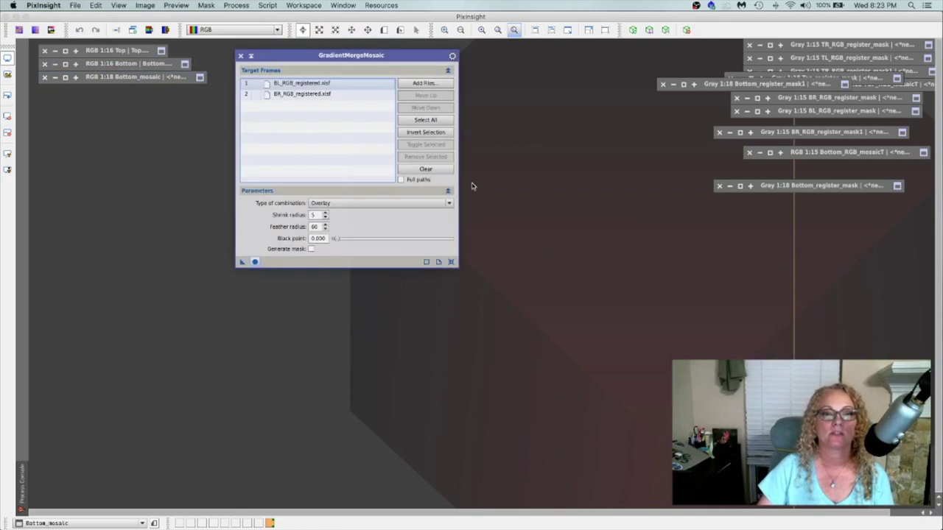
click(425, 169)
drag(356, 56, 434, 80)
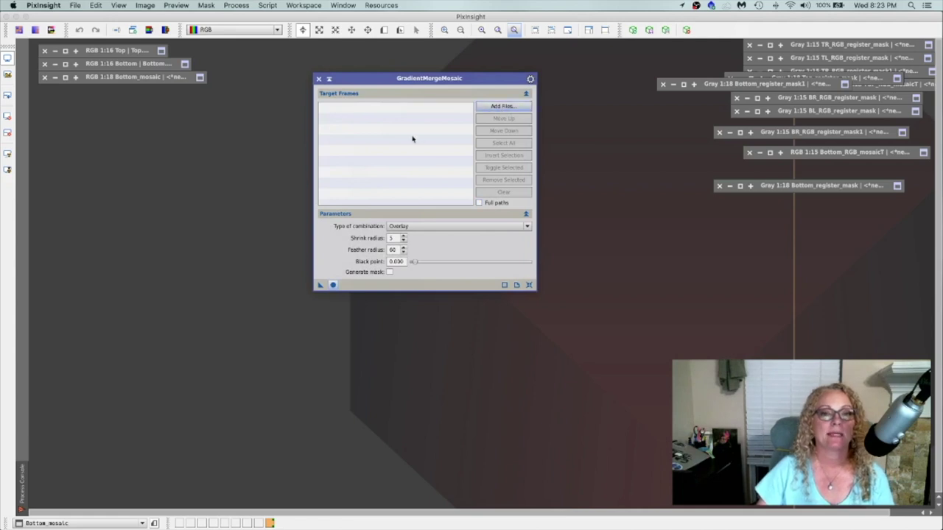
Step: Add Bottom2_registered.xisf and Top2_registered.xisf from the YT2 Process folder, then apply the merge globally
click(482, 109)
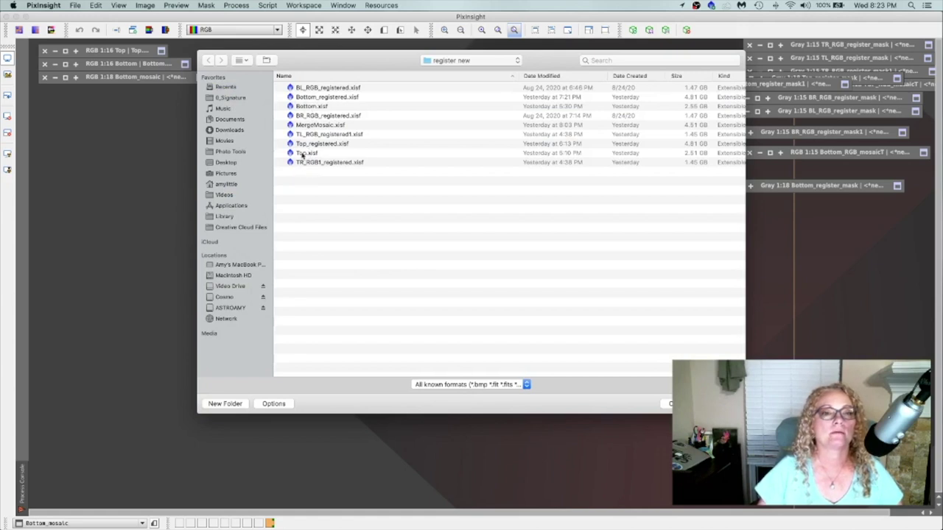
click(453, 61)
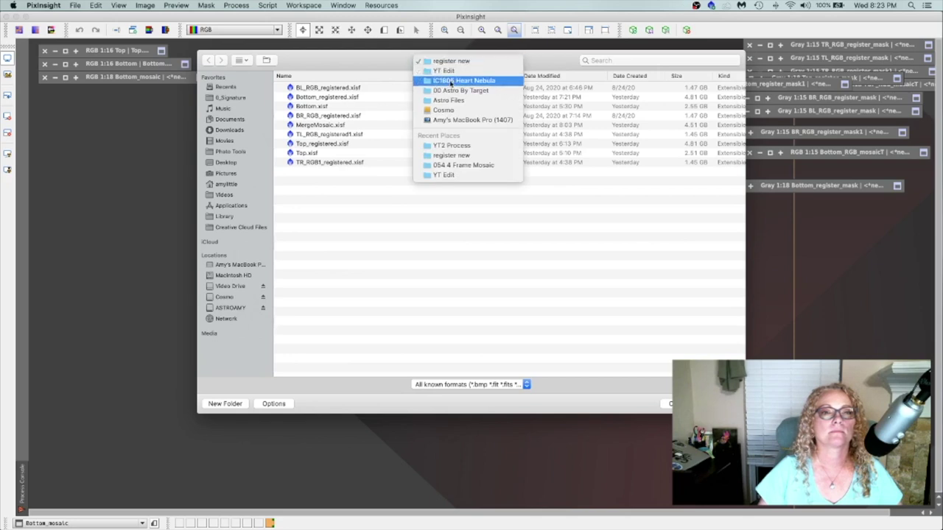
click(451, 83)
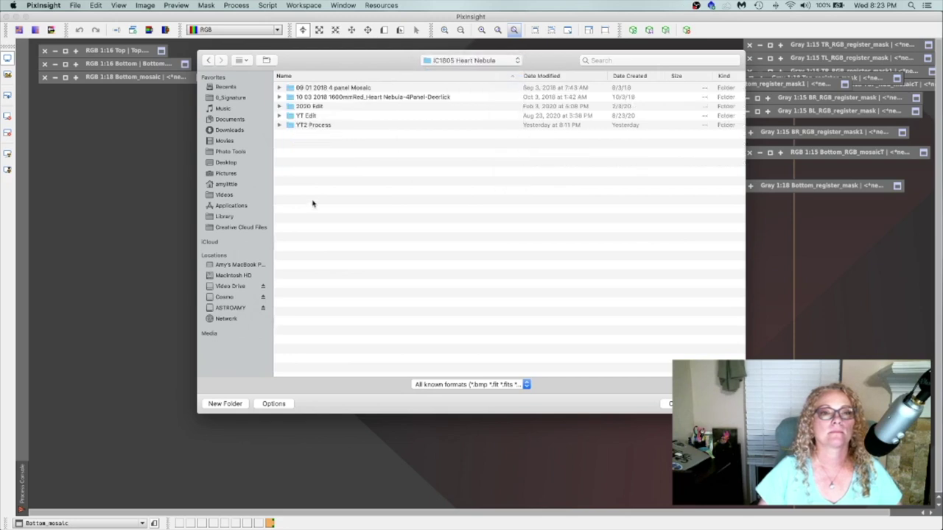
double_click(311, 125)
click(318, 117)
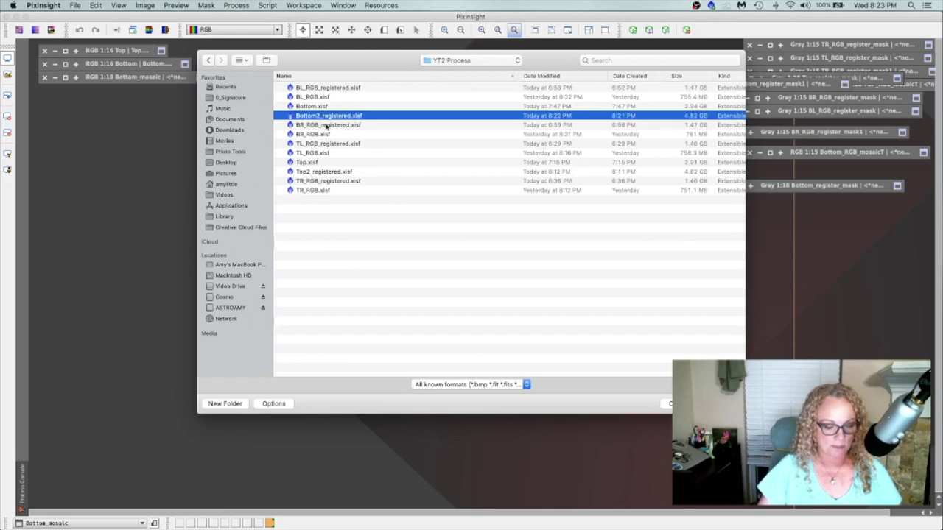
super+click(322, 172)
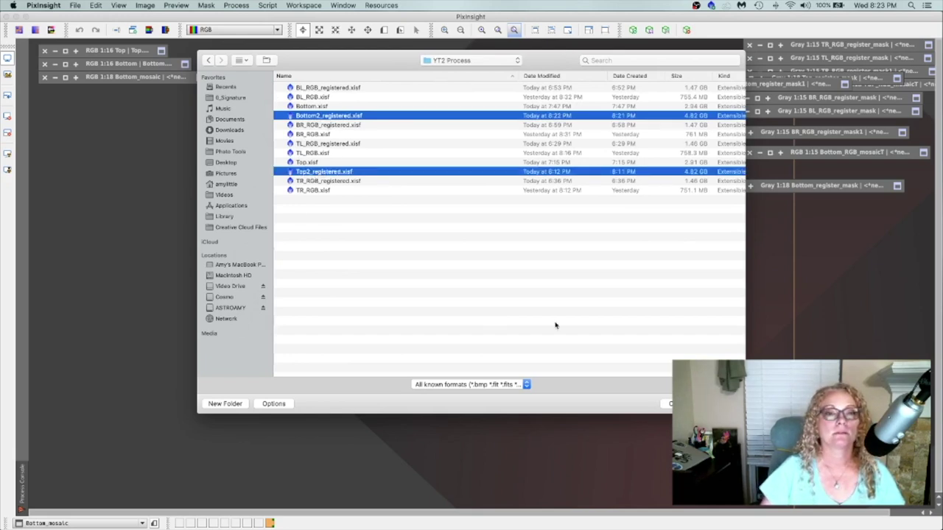
key(Return)
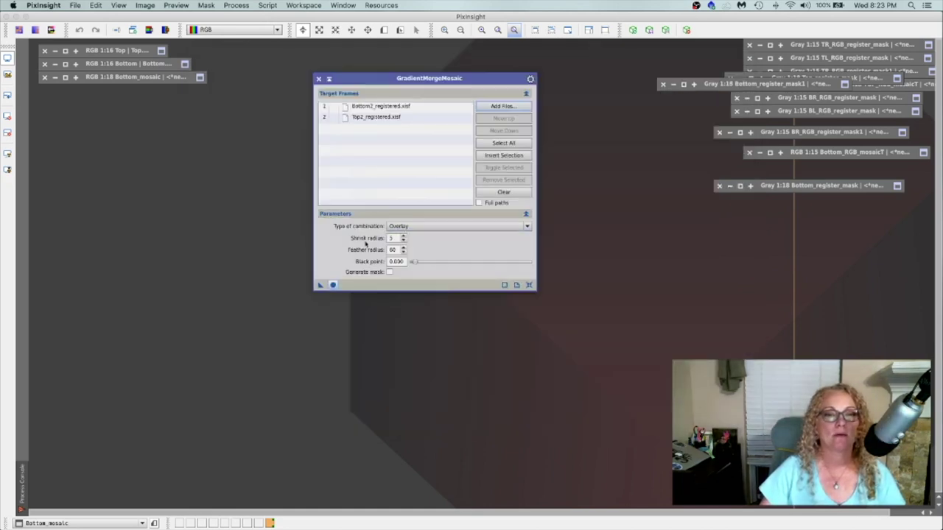
click(333, 285)
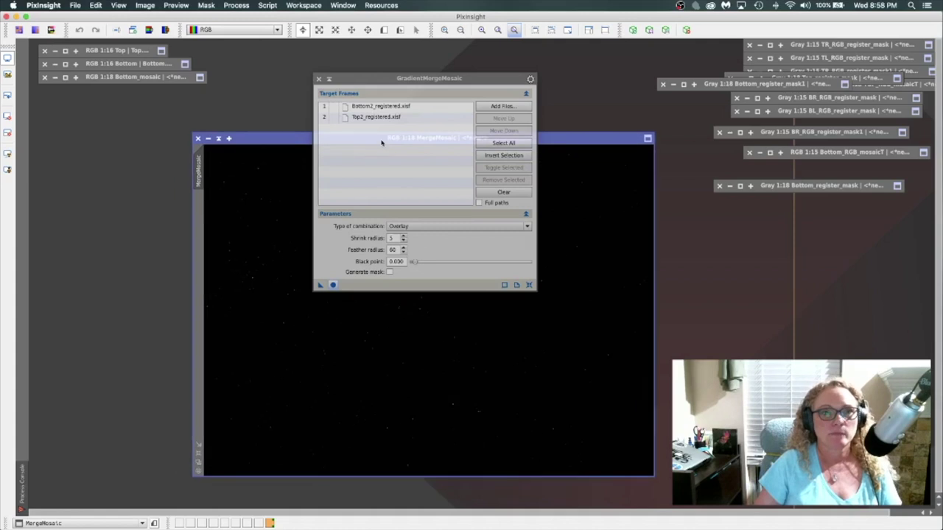
Step: Shade the merge dialog and STF auto-stretch the new MergeMosaic image to reveal the nebula
drag(382, 143, 350, 115)
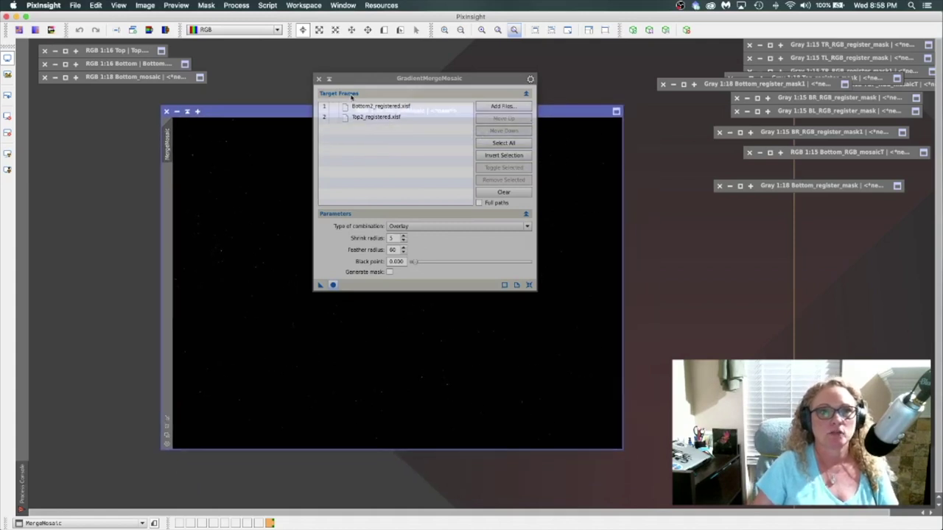
click(329, 79)
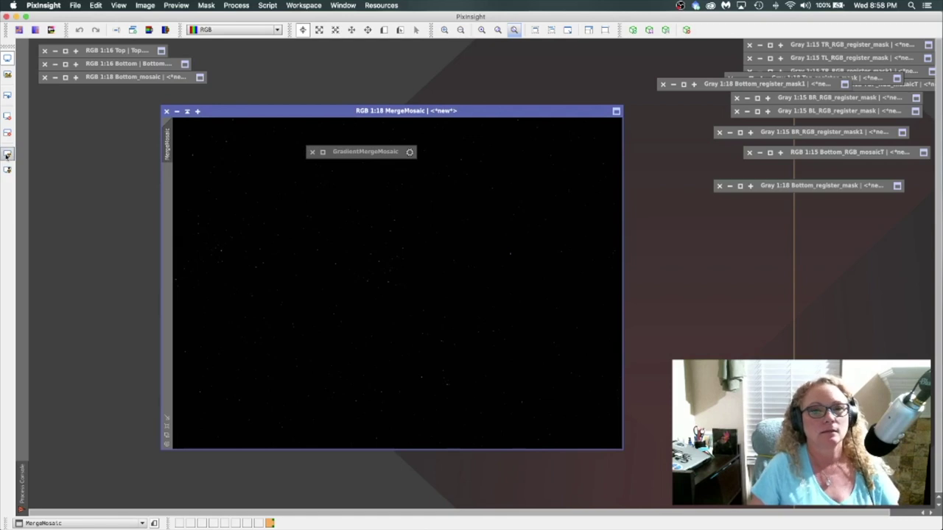
click(8, 154)
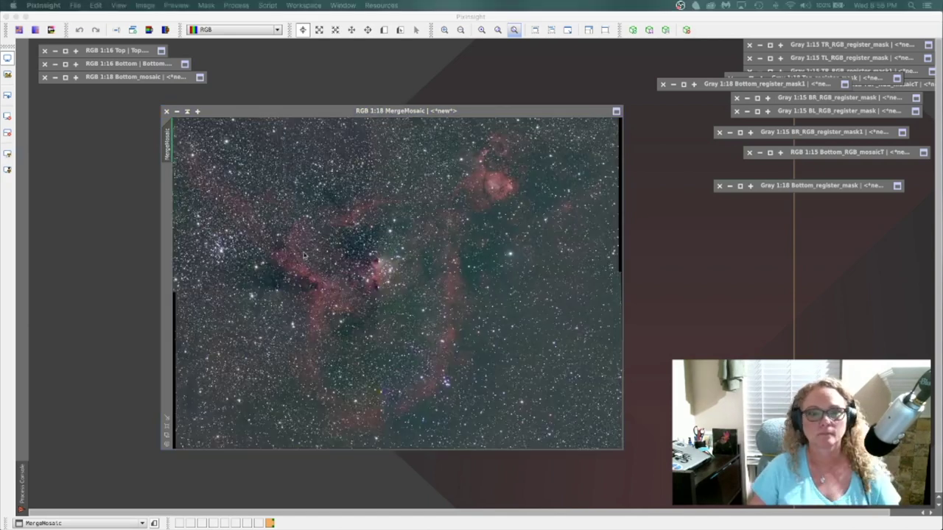
drag(369, 105, 357, 142)
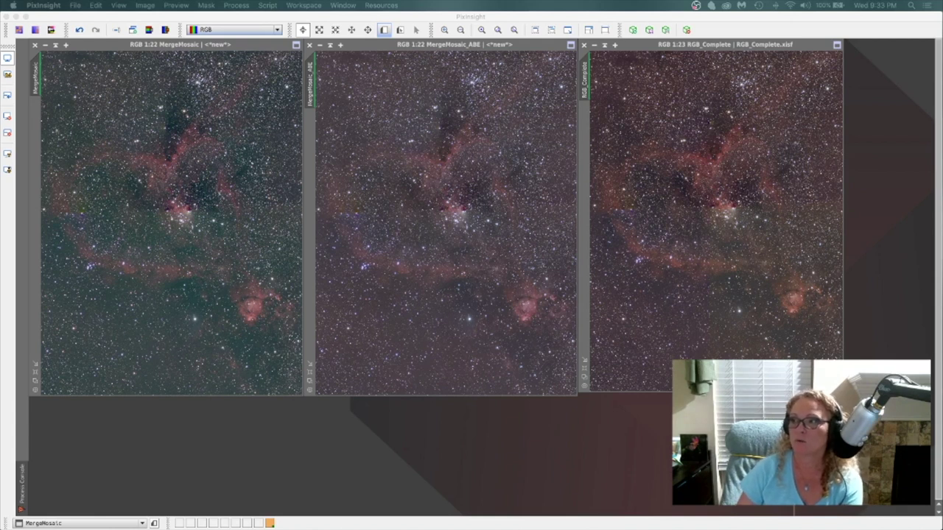
Step: Move the Heart.jpg Preview window down so only its title bar shows
drag(551, 296, 429, 508)
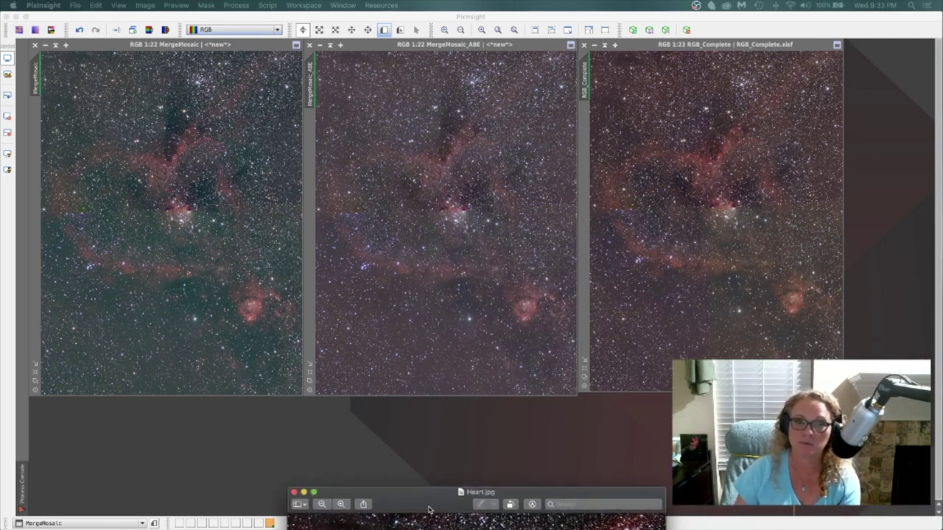
Step: Drag the Heart.jpg window up to the top of the screen to show it fully
drag(429, 508, 391, 32)
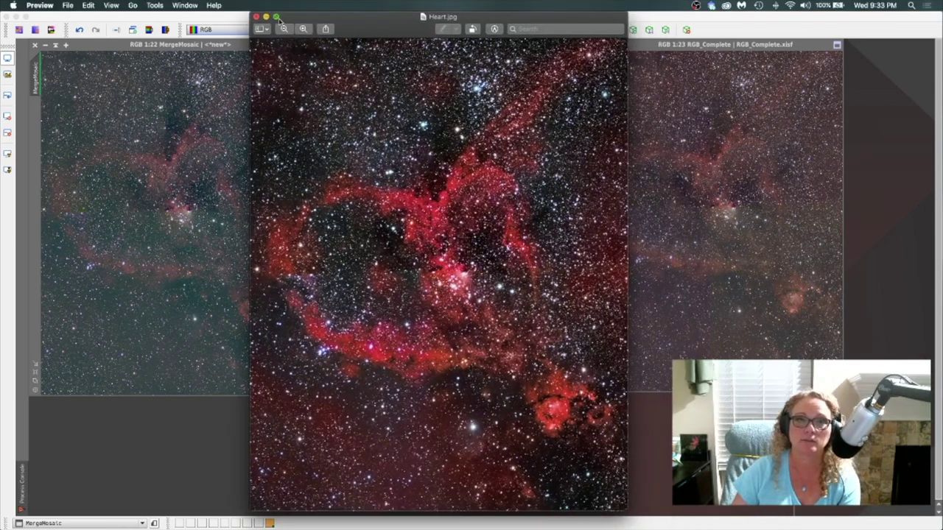